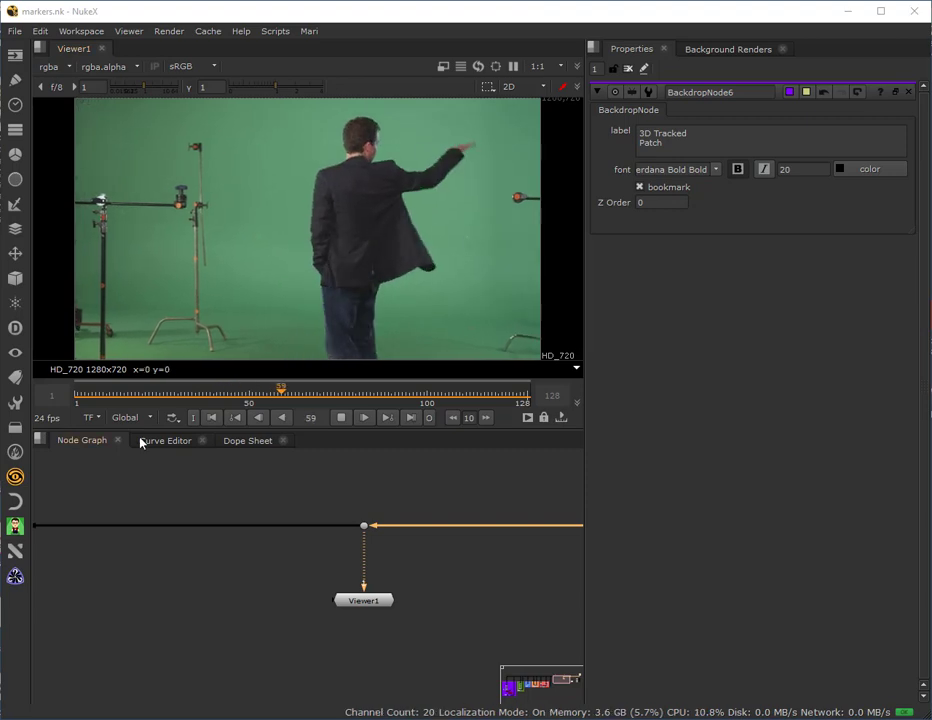
- Stop playback and paste a copy of the 2D Tracked Patch node chain beside the main plate line
{"action": "left_click", "coordinate": [340, 418]}
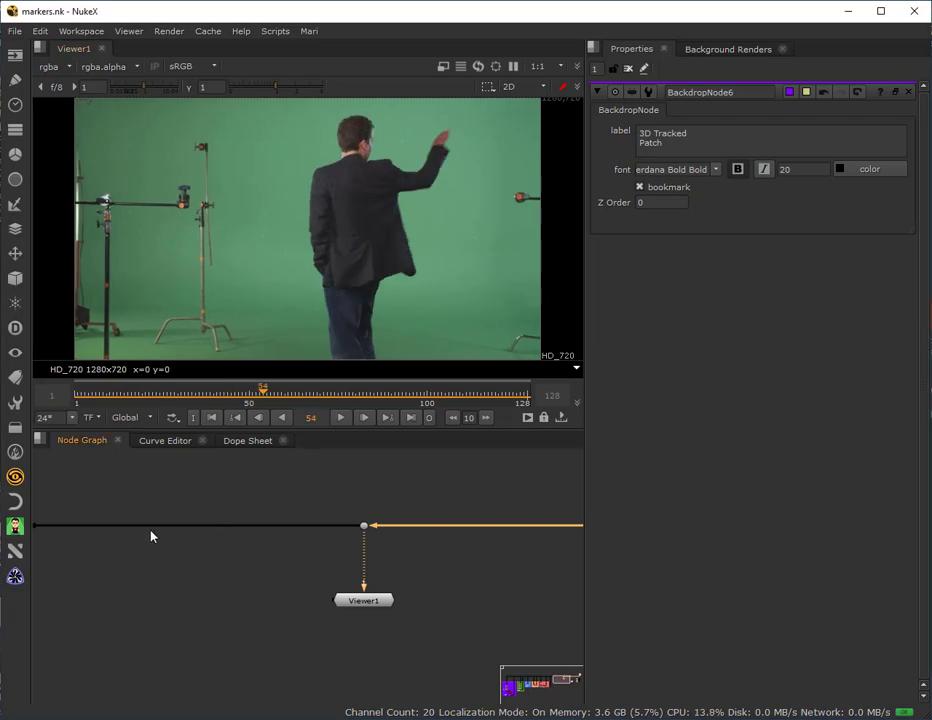
{"action": "middle_click_drag", "start_coordinate": [180, 529], "coordinate": [557, 533]}
{"action": "middle_click_drag", "start_coordinate": [276, 508], "coordinate": [580, 418]}
{"action": "scroll", "coordinate": [321, 580], "scroll_direction": "down", "scroll_amount": 1}
{"action": "middle_click_drag", "start_coordinate": [277, 624], "coordinate": [487, 545]}
{"action": "mouse_move", "coordinate": [192, 632]}
{"action": "middle_mouse_down"}
{"action": "mouse_move", "coordinate": [354, 599]}
{"action": "mouse_move", "coordinate": [360, 577]}
{"action": "mouse_move", "coordinate": [343, 553]}
{"action": "mouse_move", "coordinate": [347, 566]}
{"action": "middle_mouse_up"}
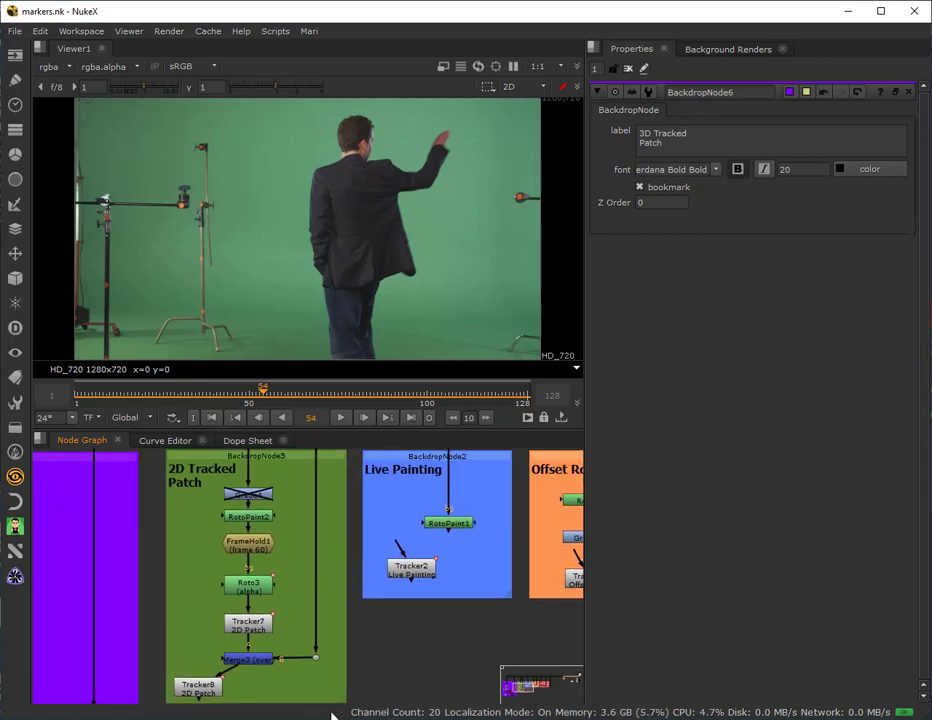
{"action": "left_click_drag", "start_coordinate": [156, 459], "coordinate": [332, 710]}
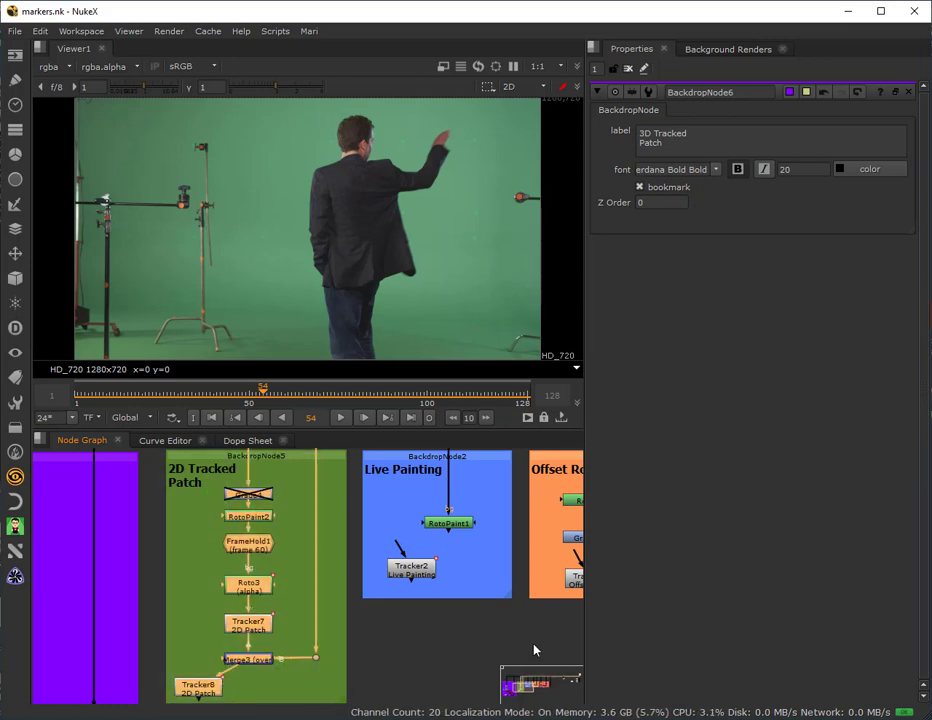
{"action": "scroll", "coordinate": [533, 651], "scroll_direction": "down", "scroll_amount": 2}
{"action": "middle_click_drag", "start_coordinate": [483, 645], "coordinate": [104, 653]}
{"action": "middle_click_drag", "start_coordinate": [550, 640], "coordinate": [292, 717]}
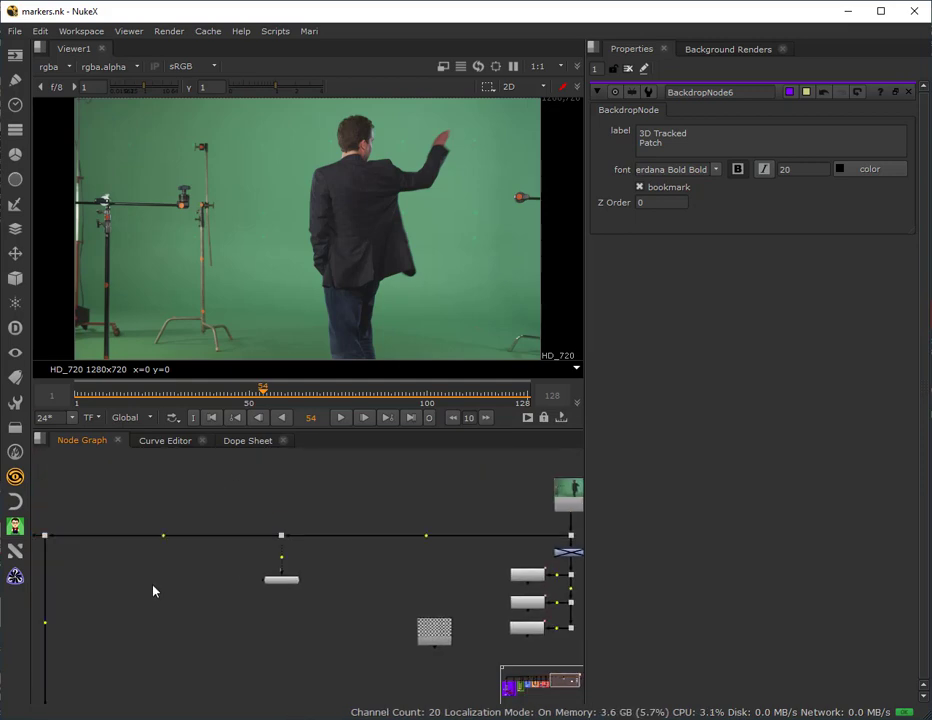
{"action": "key", "text": "ctrl+v"}
{"action": "key", "text": "ctrl"}
{"action": "left_click", "coordinate": [141, 541]}
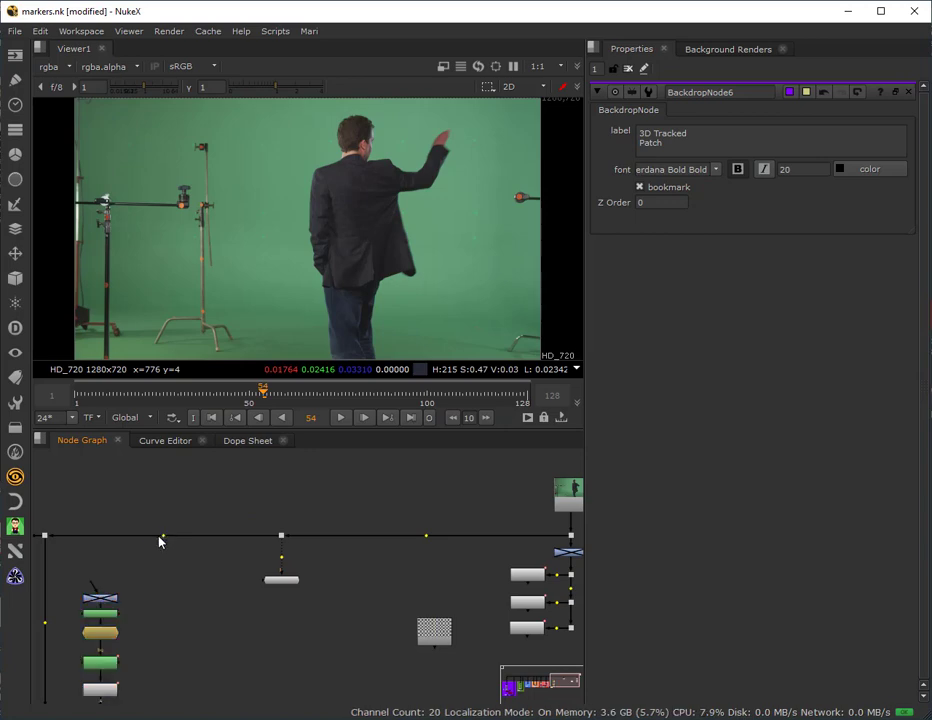
- Move the Viewer1 node next to the pasted patch chain
{"action": "scroll", "coordinate": [205, 655], "scroll_direction": "down", "scroll_amount": 5}
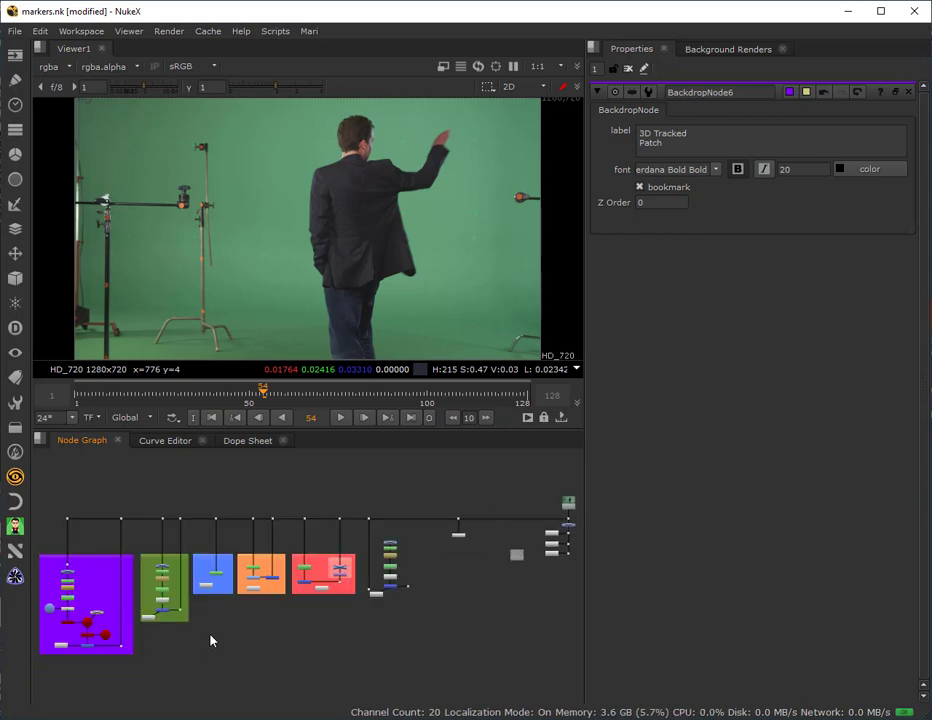
{"action": "scroll", "coordinate": [400, 613], "scroll_direction": "up", "scroll_amount": 2}
{"action": "middle_click_drag", "start_coordinate": [430, 577], "coordinate": [337, 618]}
{"action": "scroll", "coordinate": [153, 635], "scroll_direction": "up", "scroll_amount": 5}
{"action": "scroll", "coordinate": [225, 645], "scroll_direction": "up", "scroll_amount": 1}
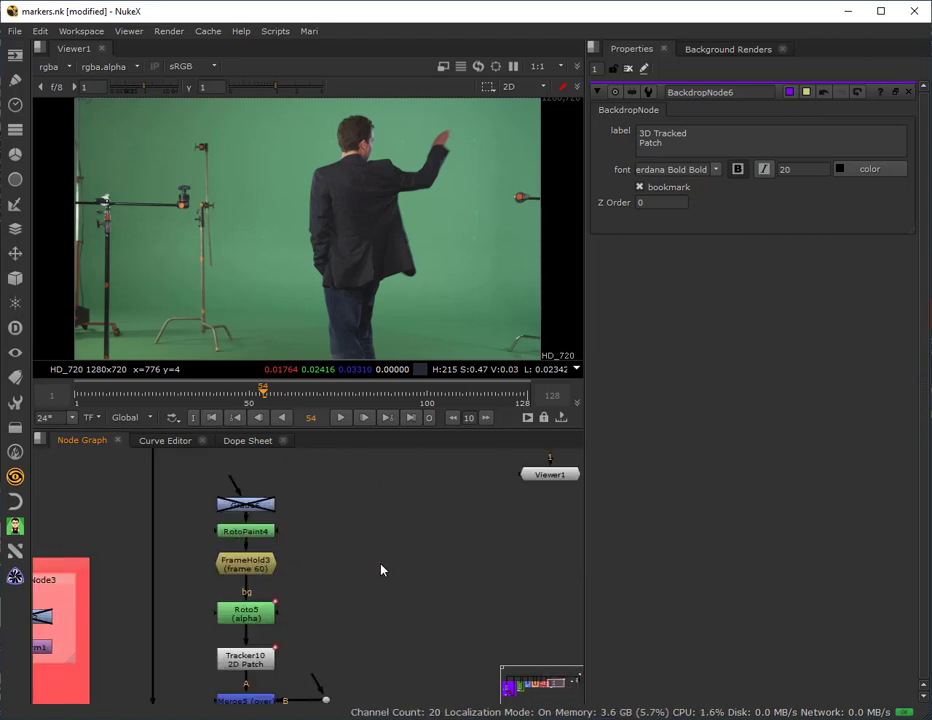
{"action": "left_click_drag", "start_coordinate": [536, 478], "coordinate": [478, 581]}
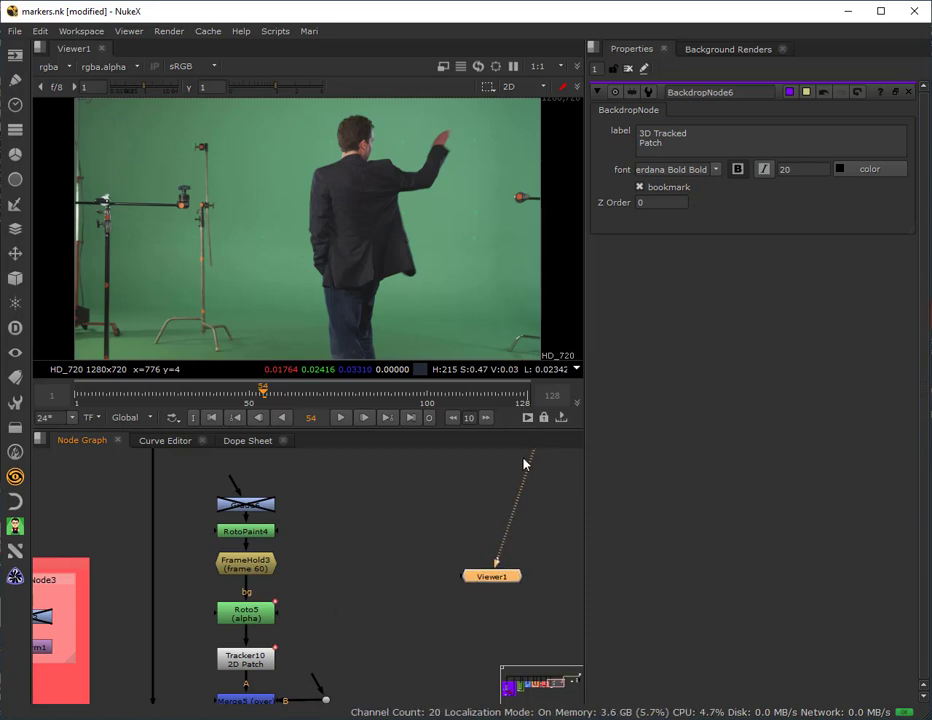
{"action": "mouse_move", "coordinate": [522, 457]}
{"action": "left_mouse_down"}
{"action": "mouse_move", "coordinate": [287, 528]}
{"action": "mouse_move", "coordinate": [508, 480]}
{"action": "mouse_move", "coordinate": [360, 549]}
{"action": "mouse_move", "coordinate": [284, 549]}
{"action": "left_mouse_up"}
{"action": "left_click_drag", "start_coordinate": [498, 570], "coordinate": [389, 642]}
- Connect the pasted disabled Grade's input to the dot on the plate line and view that branch in Viewer1
{"action": "scroll", "coordinate": [415, 534], "scroll_direction": "down", "scroll_amount": 1}
{"action": "scroll", "coordinate": [409, 541], "scroll_direction": "down", "scroll_amount": 1}
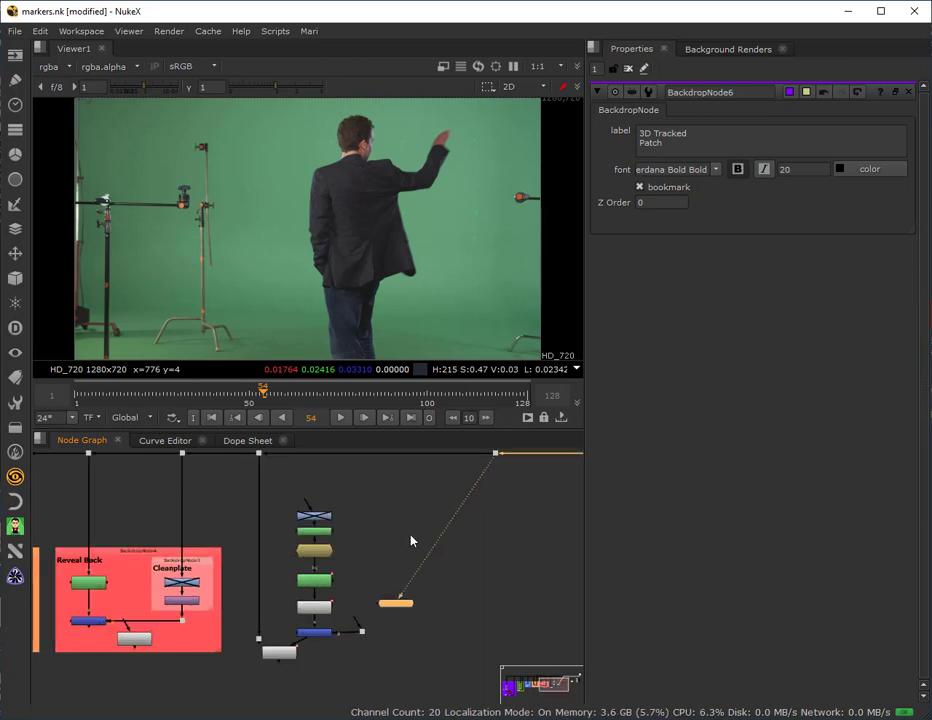
{"action": "scroll", "coordinate": [374, 566], "scroll_direction": "down", "scroll_amount": 1}
{"action": "left_click_drag", "start_coordinate": [420, 524], "coordinate": [441, 508]}
{"action": "left_click_drag", "start_coordinate": [352, 624], "coordinate": [290, 573]}
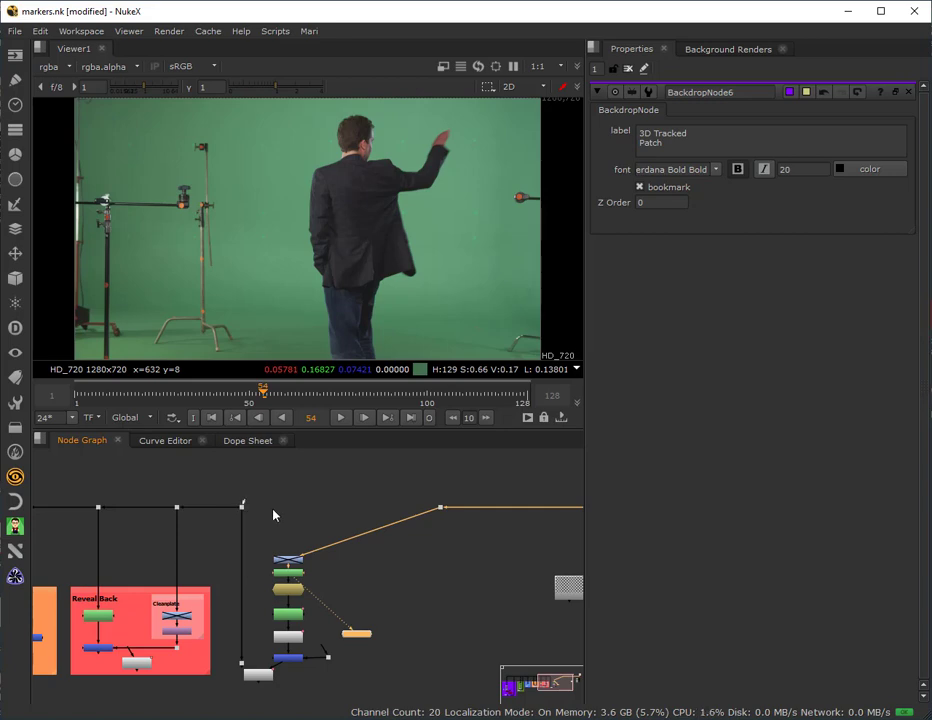
{"action": "left_click_drag", "start_coordinate": [422, 516], "coordinate": [420, 520]}
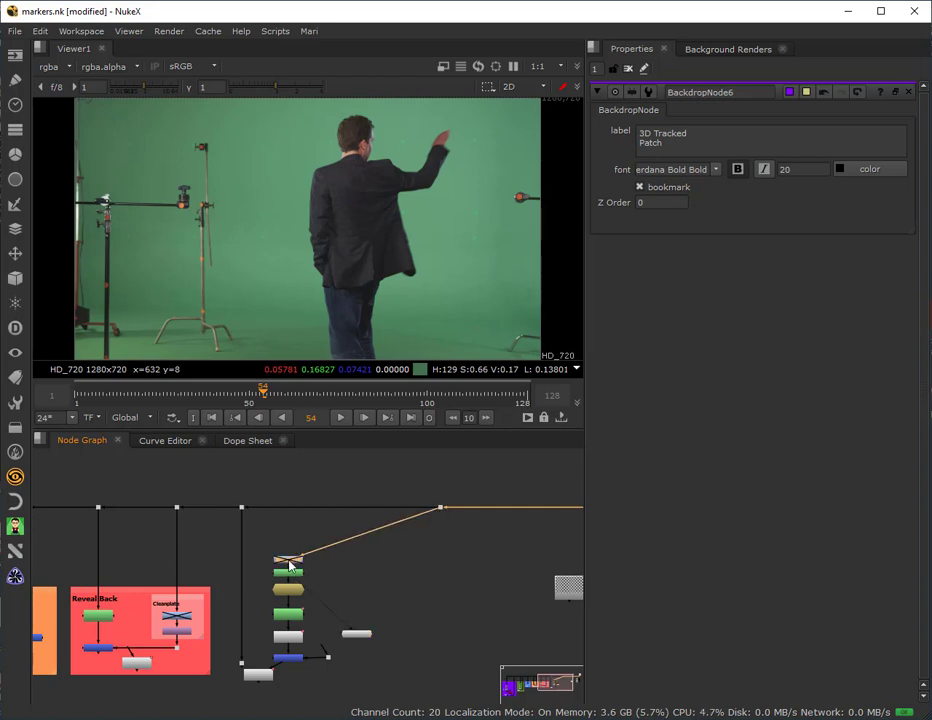
- Try branching an extra Grade node off the pasted disabled Grade and scrub to frame 22
{"action": "key", "text": "g"}
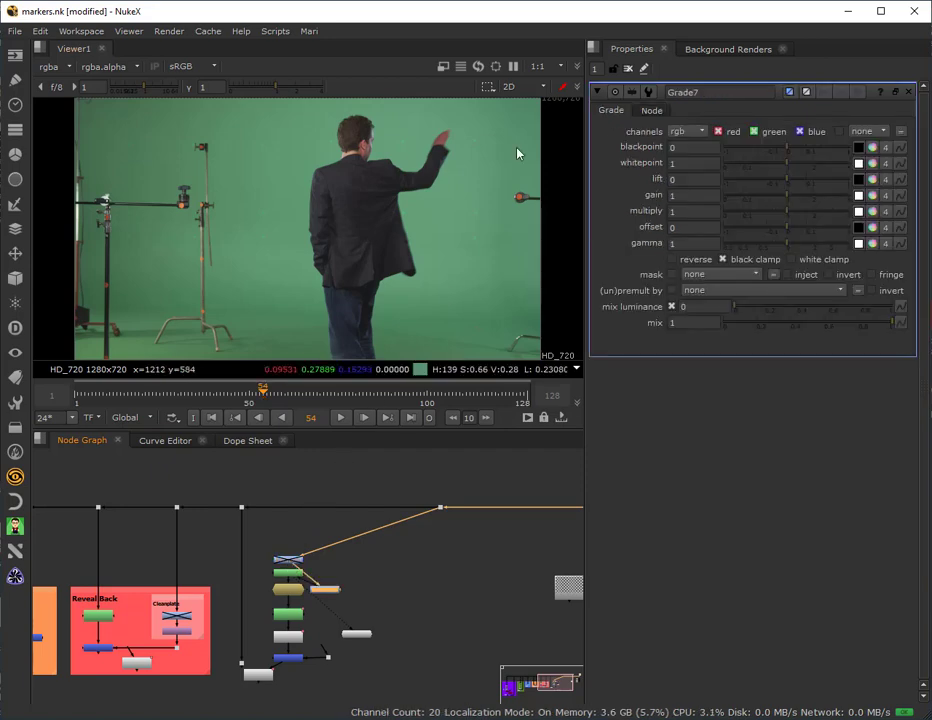
{"action": "scroll", "coordinate": [358, 162], "scroll_direction": "up", "scroll_amount": 1}
{"action": "left_click_drag", "start_coordinate": [253, 395], "coordinate": [148, 400]}
{"action": "middle_click_drag", "start_coordinate": [358, 675], "coordinate": [353, 625]}
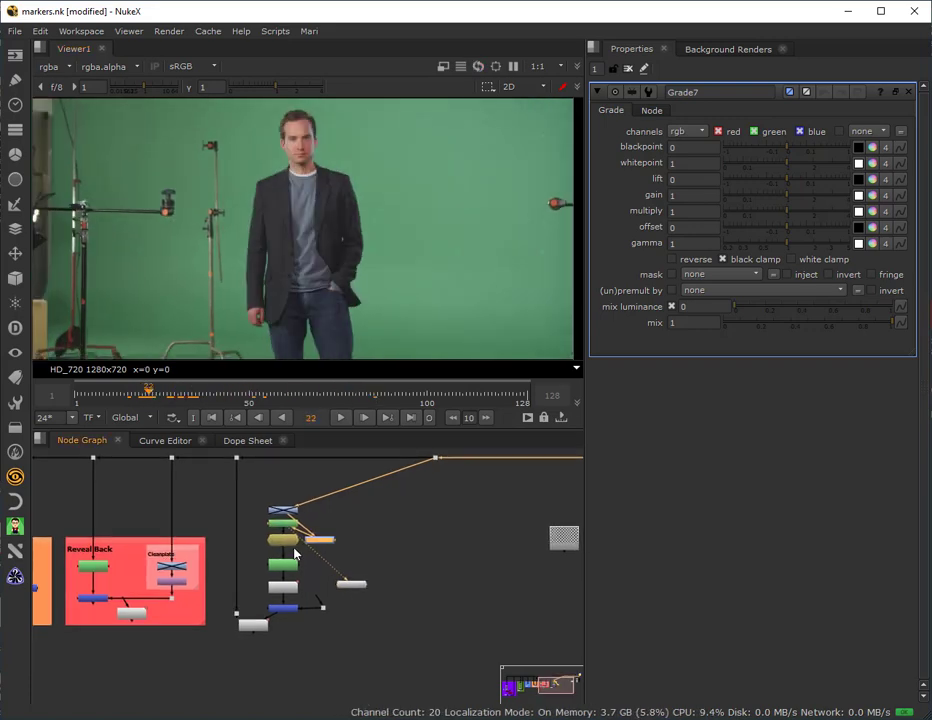
- View Merge5 of the pasted chain in Viewer1 and connect its B input to the dot on the plate line
{"action": "left_click_drag", "start_coordinate": [345, 584], "coordinate": [441, 657]}
{"action": "left_click_drag", "start_coordinate": [317, 556], "coordinate": [258, 626]}
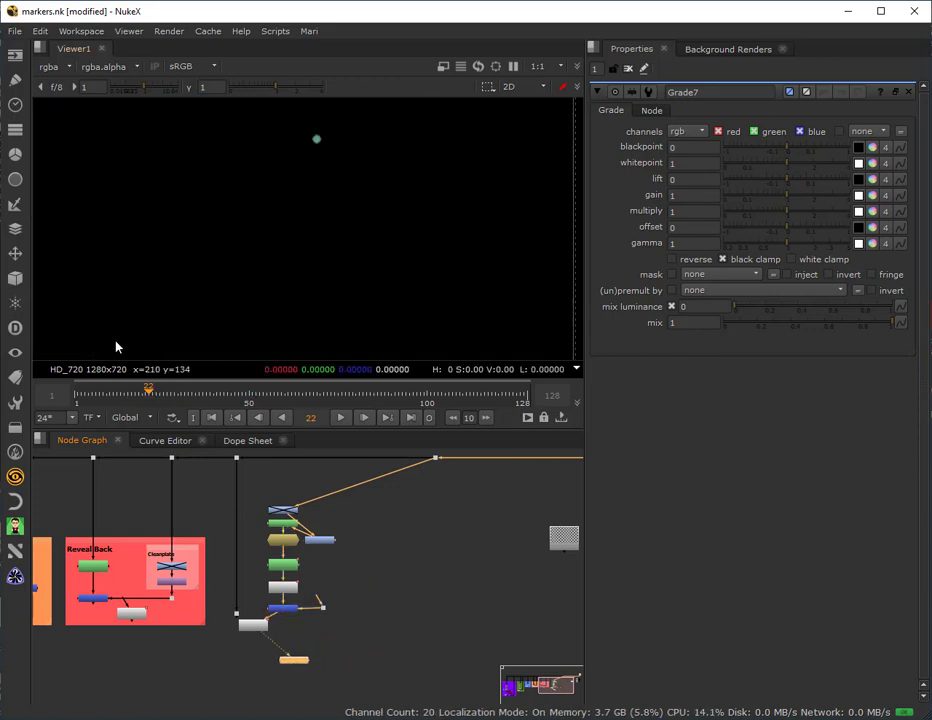
{"action": "left_click_drag", "start_coordinate": [152, 397], "coordinate": [190, 391]}
{"action": "left_click_drag", "start_coordinate": [270, 393], "coordinate": [222, 395]}
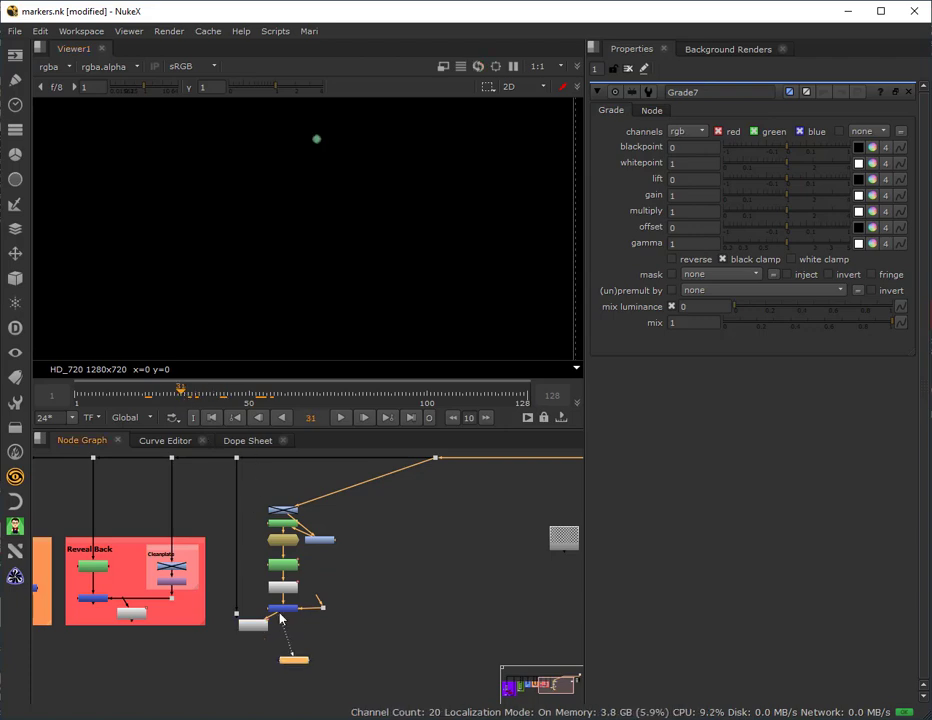
{"action": "left_click_drag", "start_coordinate": [427, 479], "coordinate": [435, 458]}
- Try another Grade node off the pasted disabled Grade and delete both extra Grade nodes
{"action": "left_click", "coordinate": [285, 512]}
{"action": "key", "text": "g"}
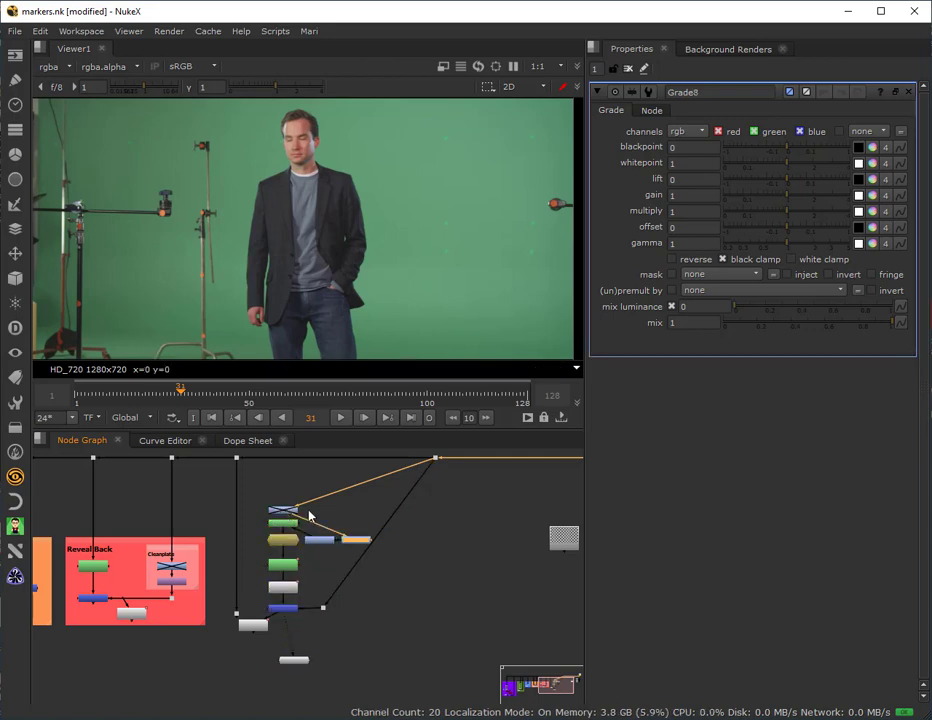
{"action": "scroll", "coordinate": [369, 540], "scroll_direction": "up", "scroll_amount": 3}
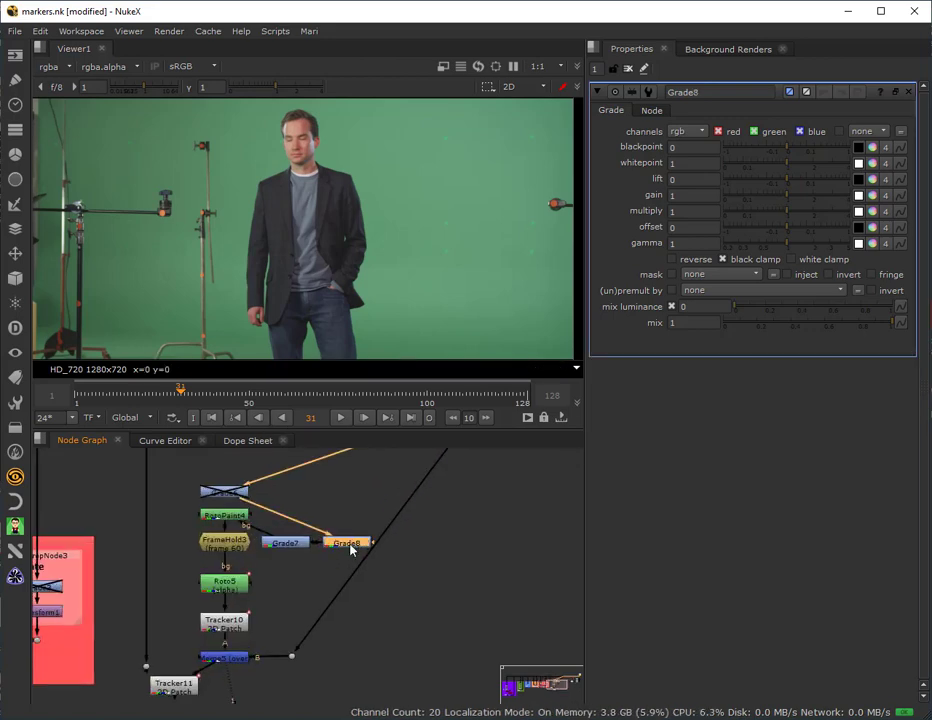
{"action": "key", "text": "Delete"}
{"action": "left_click", "coordinate": [285, 543]}
{"action": "key", "text": "Delete"}
- Enable the Grade6 node and scrub from frame 31 to 43 to inspect the tracked patch
{"action": "left_click", "coordinate": [220, 500]}
{"action": "key", "text": "d"}
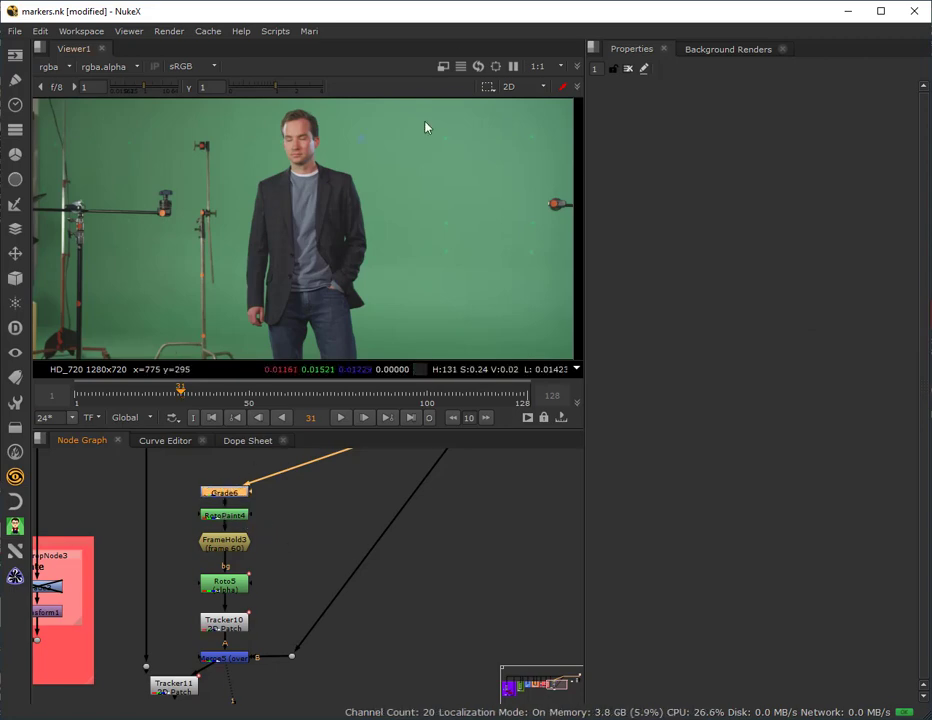
{"action": "scroll", "coordinate": [352, 150], "scroll_direction": "up", "scroll_amount": 5}
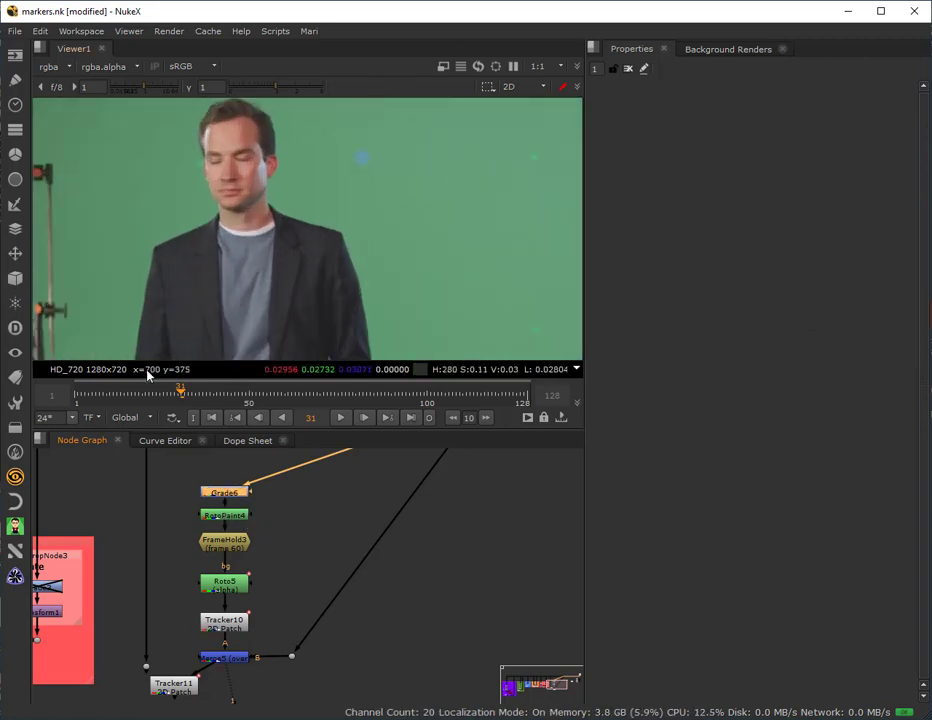
{"action": "left_click_drag", "start_coordinate": [176, 400], "coordinate": [225, 421]}
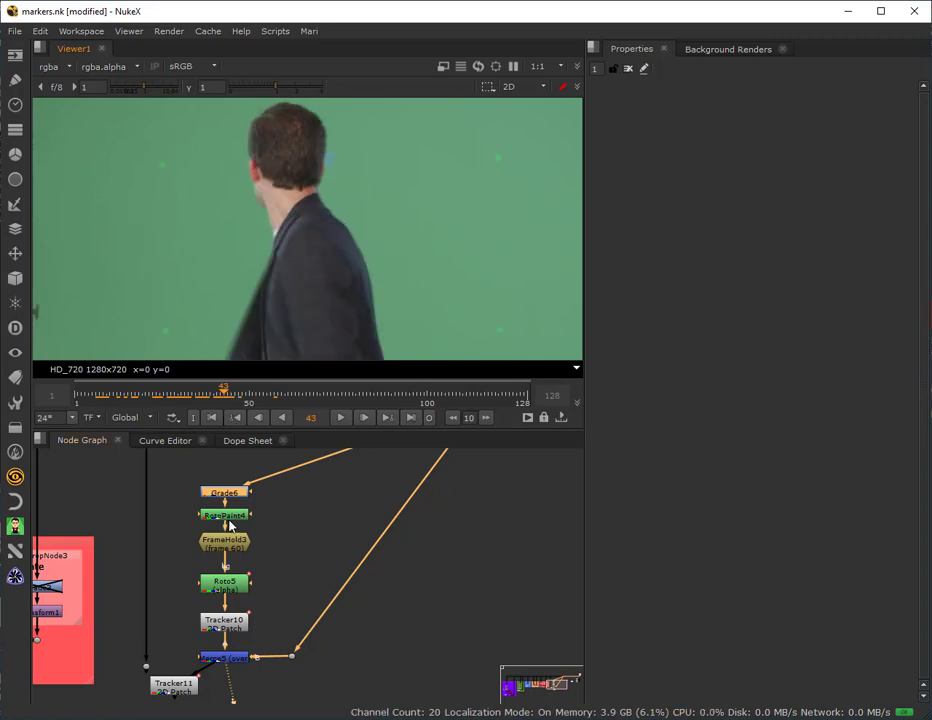
- Open the Roto5 properties and scrub the timeline to frame 49 and back to 34 to examine the ellipse over the man
{"action": "double_click", "coordinate": [229, 585]}
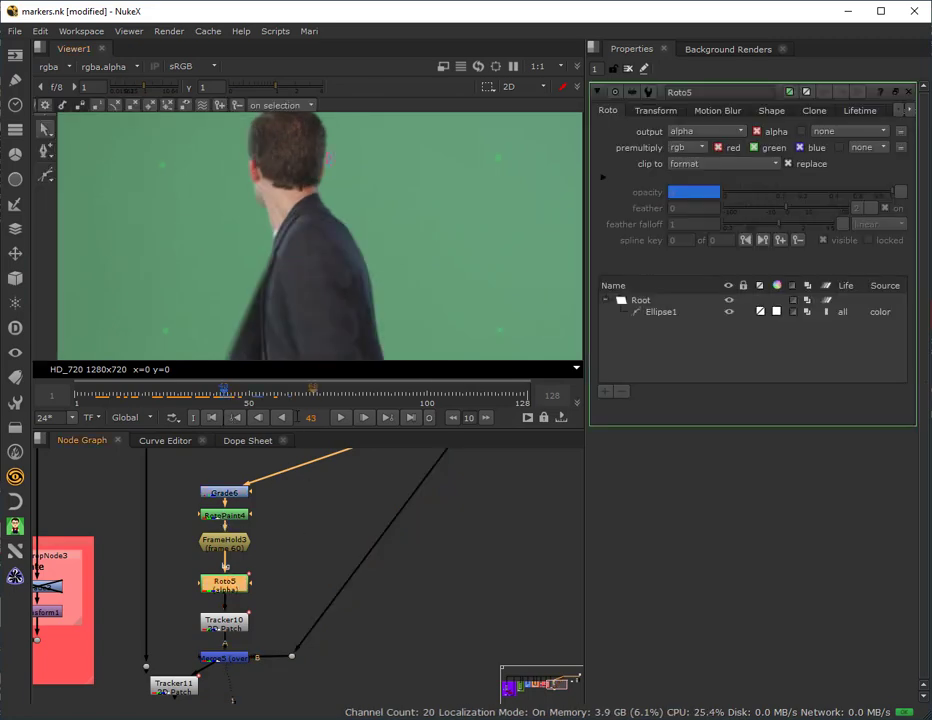
{"action": "left_click_drag", "start_coordinate": [223, 393], "coordinate": [245, 401]}
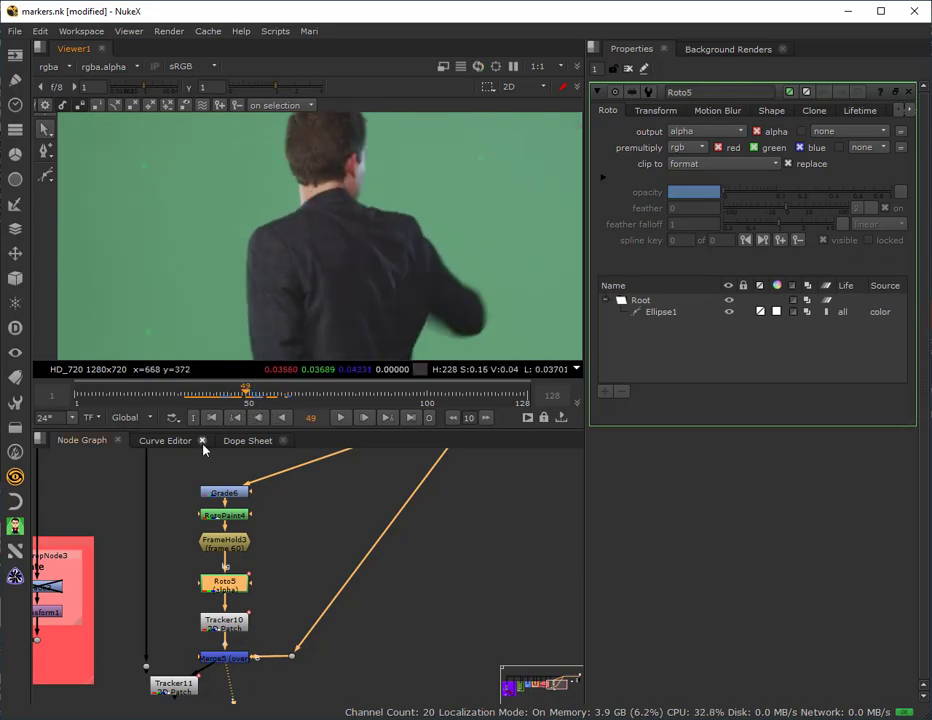
{"action": "left_click_drag", "start_coordinate": [244, 396], "coordinate": [190, 400]}
- View the output of Tracker11 in the viewer and play the clip forwards
{"action": "left_click", "coordinate": [219, 623]}
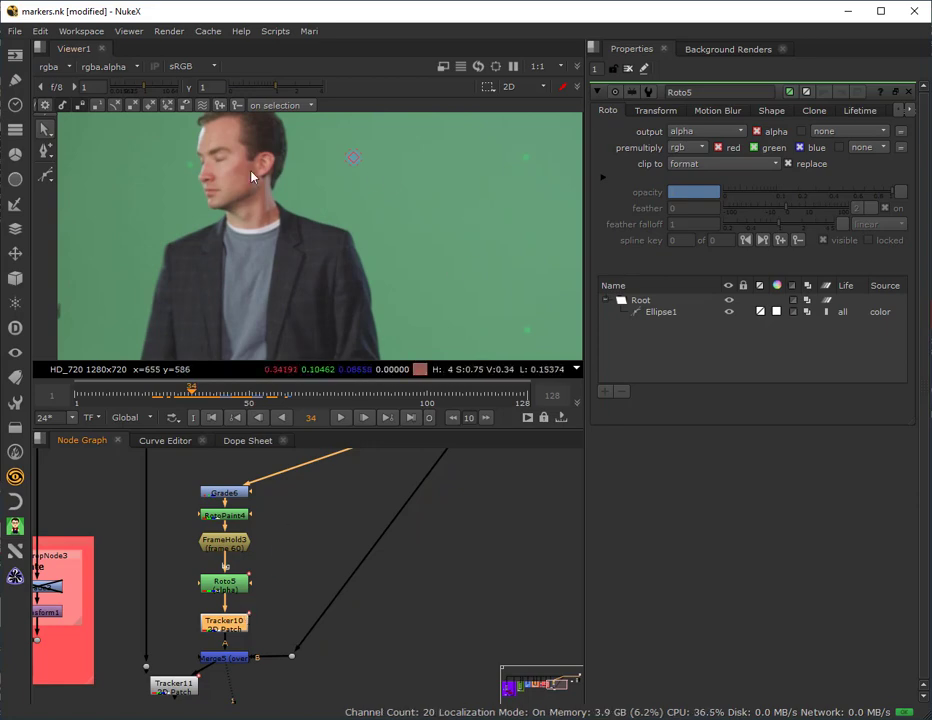
{"action": "left_click", "coordinate": [176, 690]}
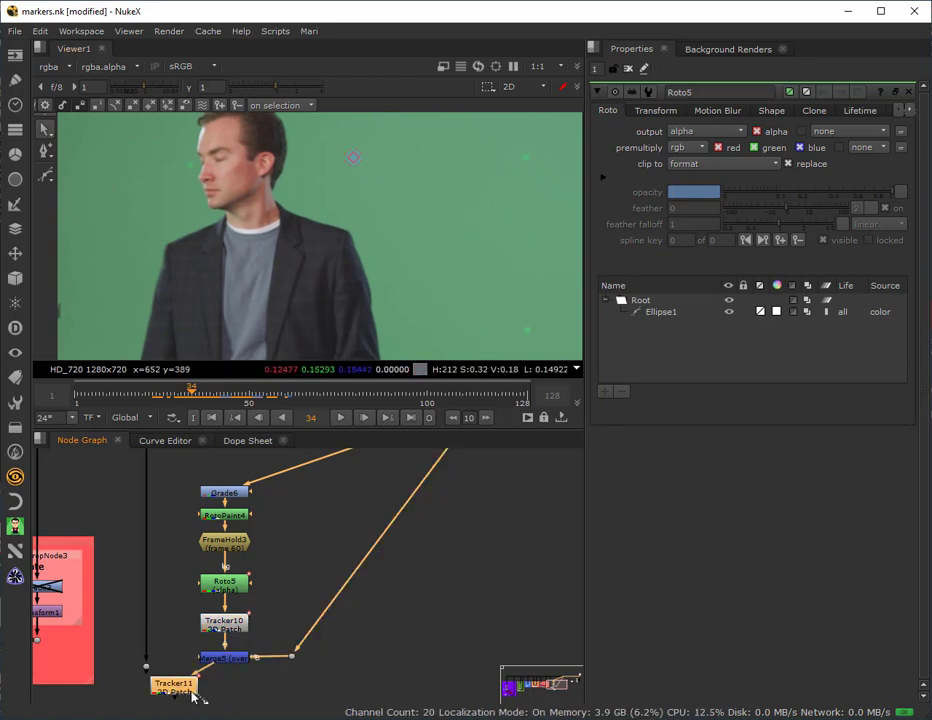
{"action": "key", "text": "1"}
{"action": "left_click", "coordinate": [341, 420]}
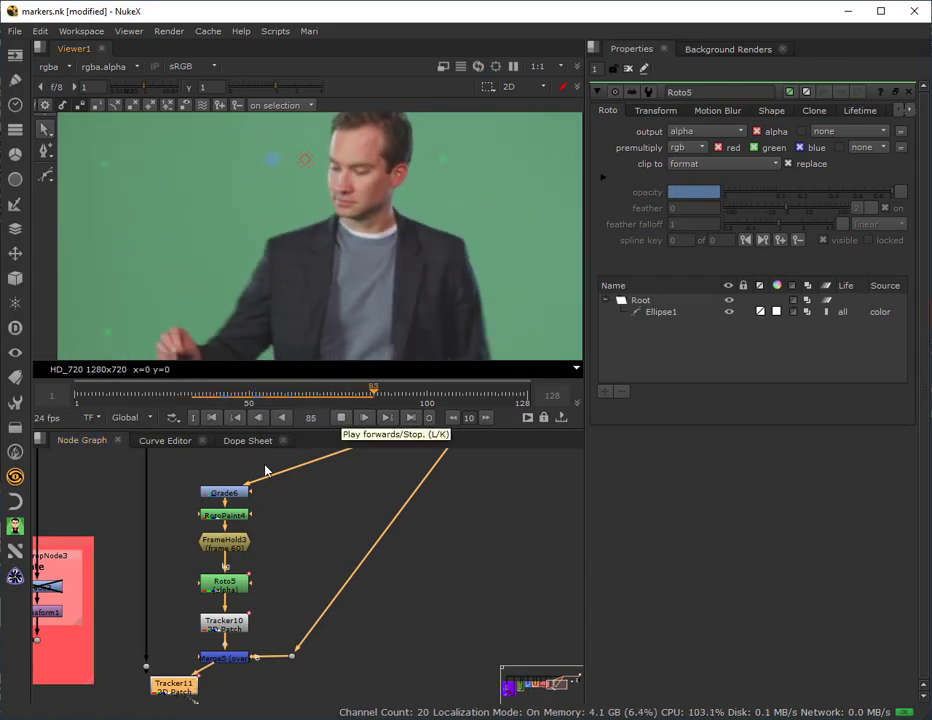
- Disable the Grade6 node of the pasted patch chain
{"action": "left_click", "coordinate": [224, 493]}
{"action": "key", "text": "d"}
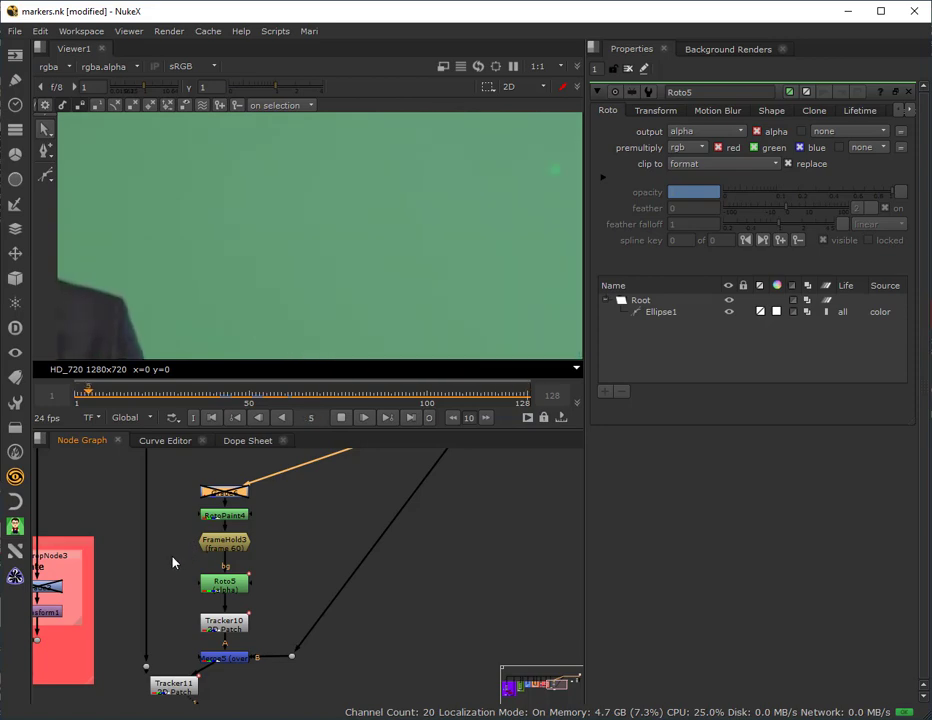
{"action": "scroll", "coordinate": [322, 668], "scroll_direction": "down", "scroll_amount": 1}
{"action": "scroll", "coordinate": [322, 668], "scroll_direction": "down", "scroll_amount": 3}
{"action": "middle_click_drag", "start_coordinate": [419, 618], "coordinate": [277, 606]}
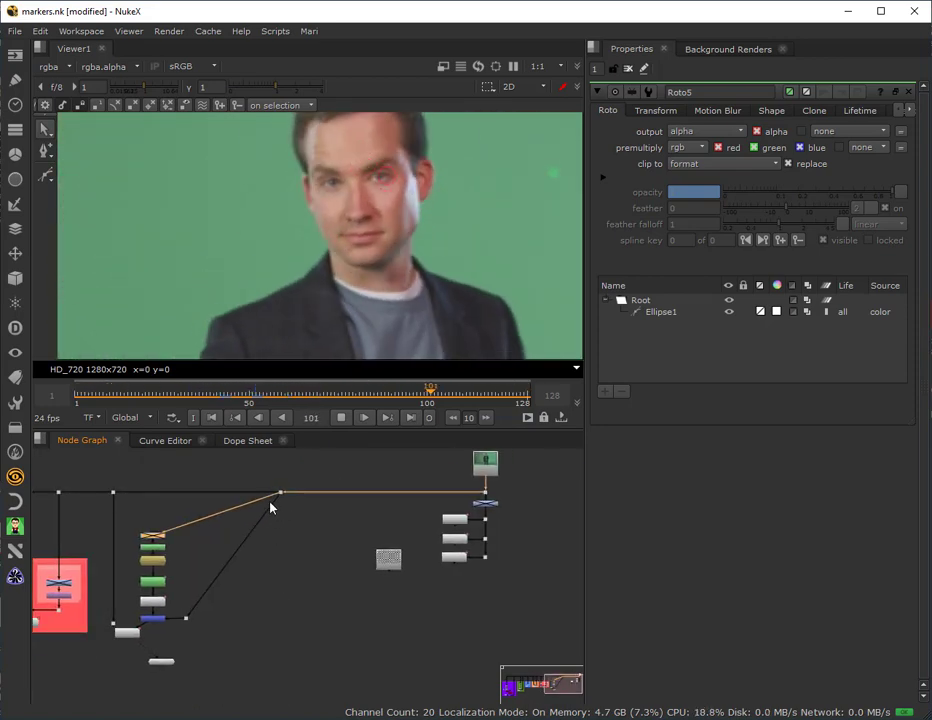
- View the plate dot directly in Viewer1 with the pasted chain detached, and stop playback
{"action": "left_click_drag", "start_coordinate": [270, 496], "coordinate": [261, 641]}
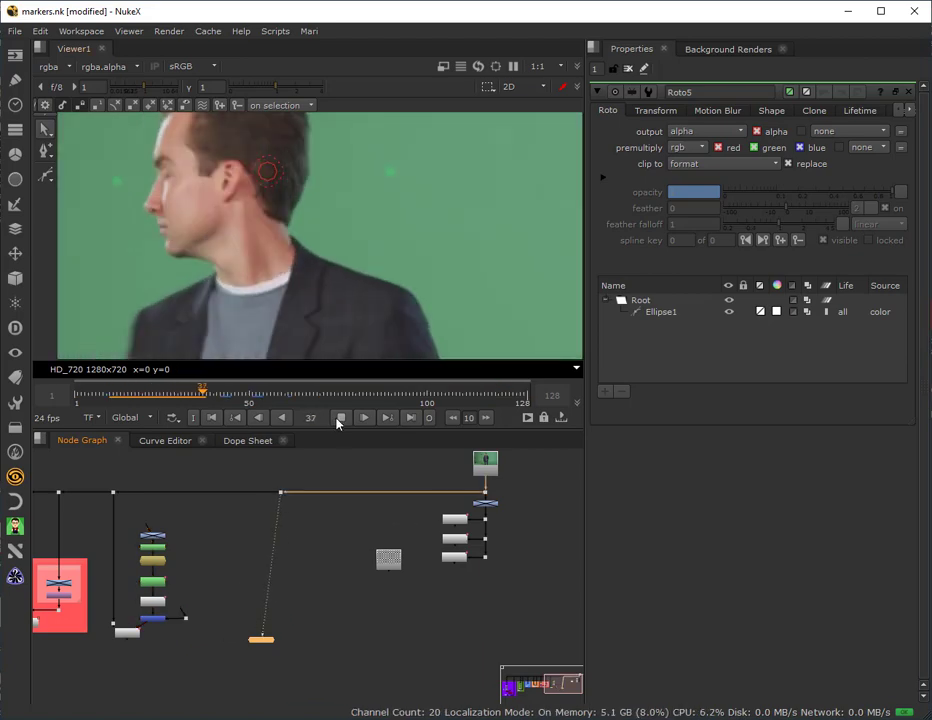
{"action": "left_click", "coordinate": [341, 417]}
{"action": "left_click_drag", "start_coordinate": [249, 640], "coordinate": [271, 624]}
{"action": "scroll", "coordinate": [420, 590], "scroll_direction": "down", "scroll_amount": 2}
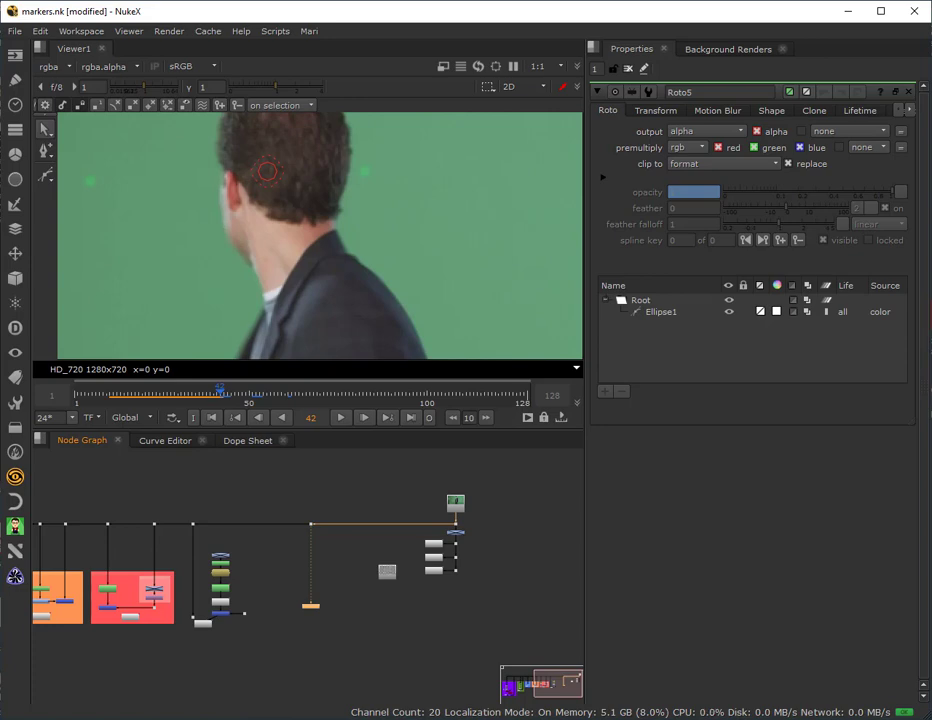
- Open the script supervised_track.nk and move its window over the markers.nk session
{"action": "left_click", "coordinate": [16, 30]}
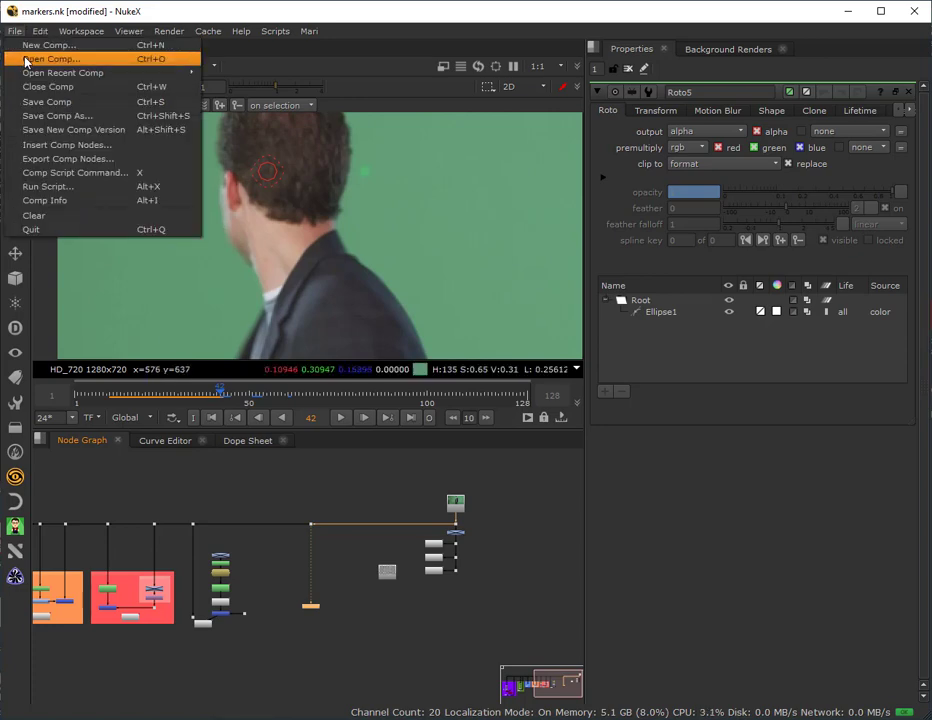
{"action": "left_click", "coordinate": [27, 60]}
{"action": "left_click", "coordinate": [290, 223]}
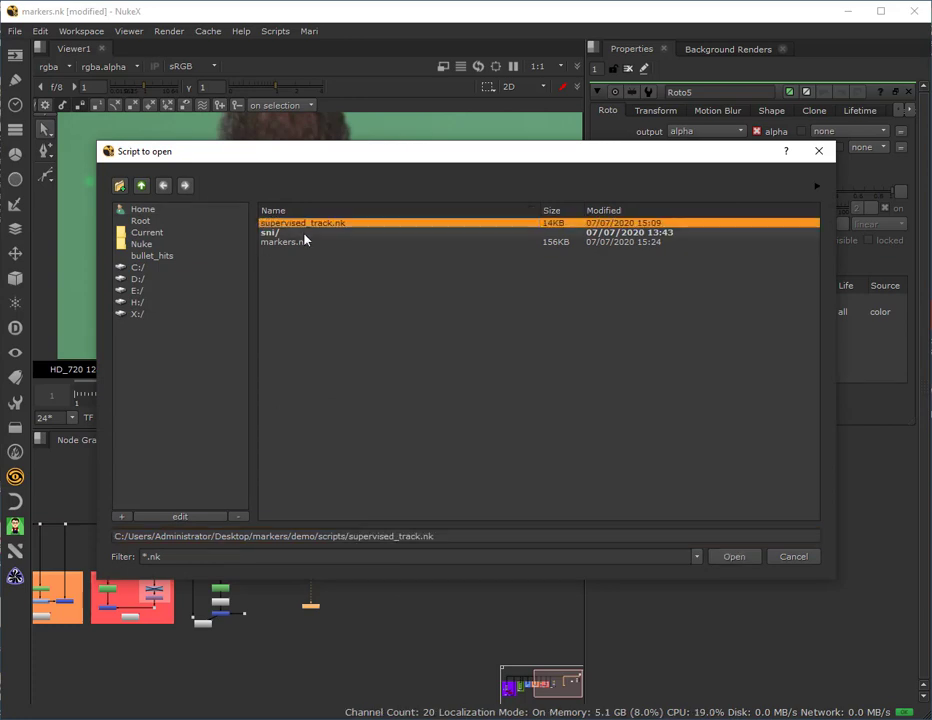
{"action": "left_click", "coordinate": [735, 556]}
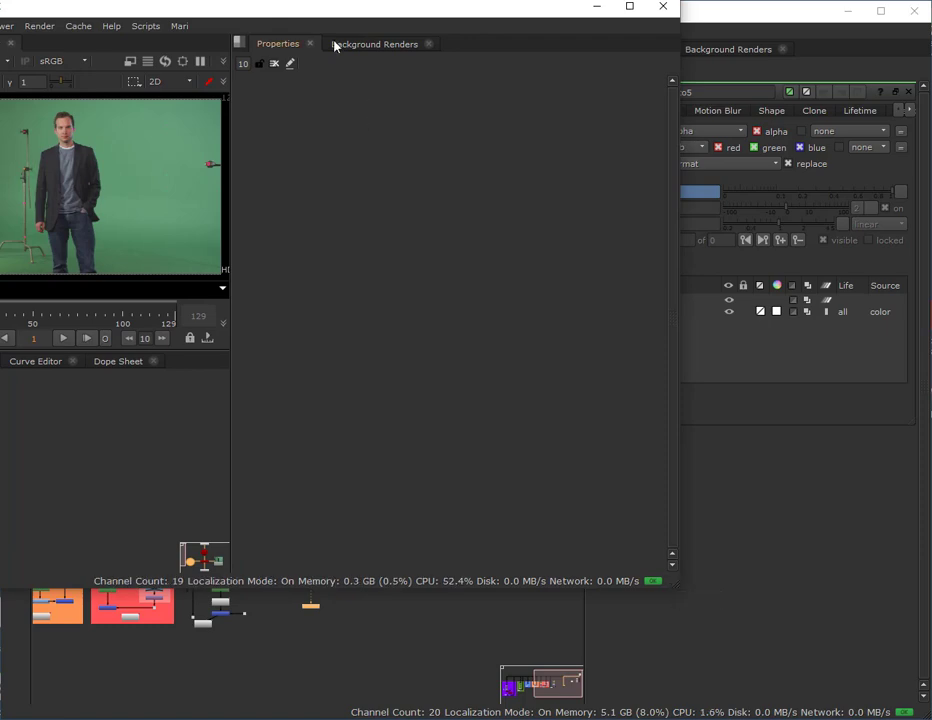
{"action": "left_click_drag", "start_coordinate": [326, 32], "coordinate": [523, 64]}
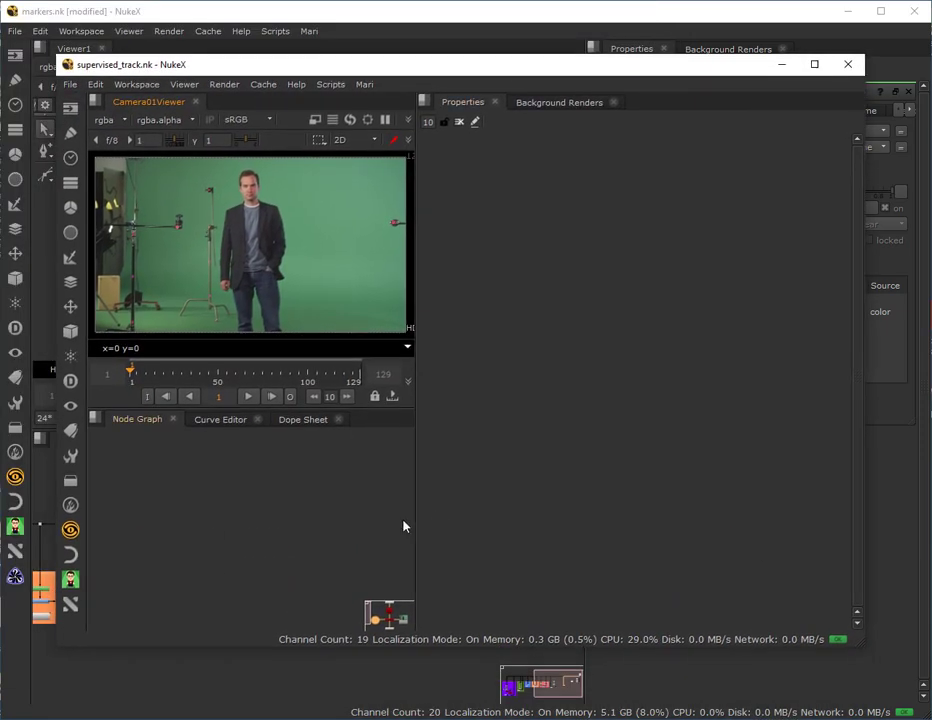
{"action": "scroll", "coordinate": [347, 564], "scroll_direction": "down", "scroll_amount": 3}
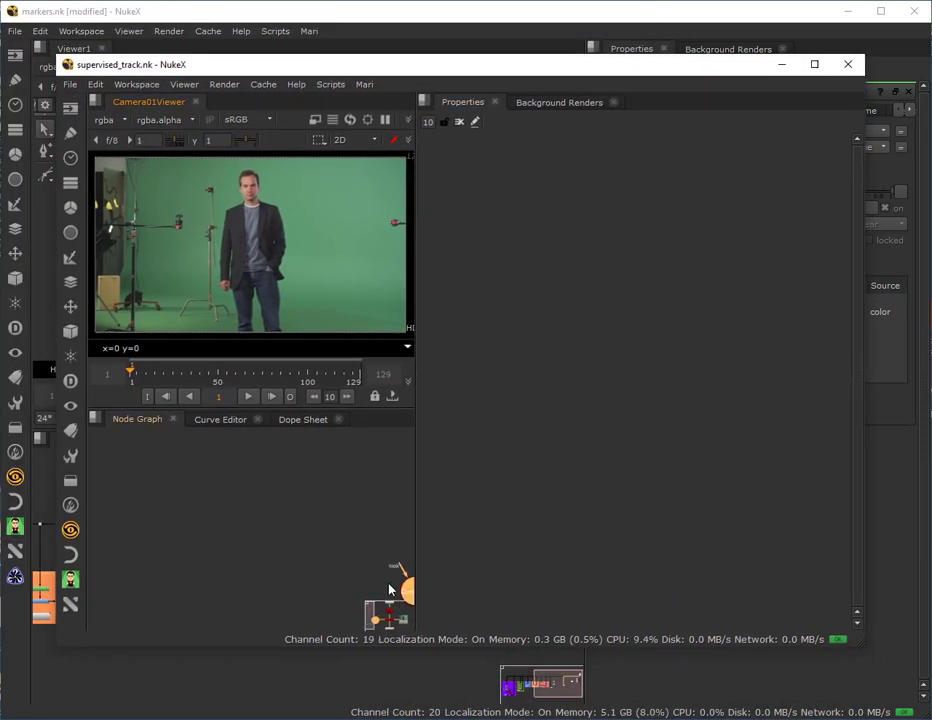
{"action": "scroll", "coordinate": [385, 586], "scroll_direction": "down", "scroll_amount": 3}
{"action": "middle_click_drag", "start_coordinate": [379, 582], "coordinate": [225, 551]}
{"action": "scroll", "coordinate": [225, 547], "scroll_direction": "up", "scroll_amount": 3}
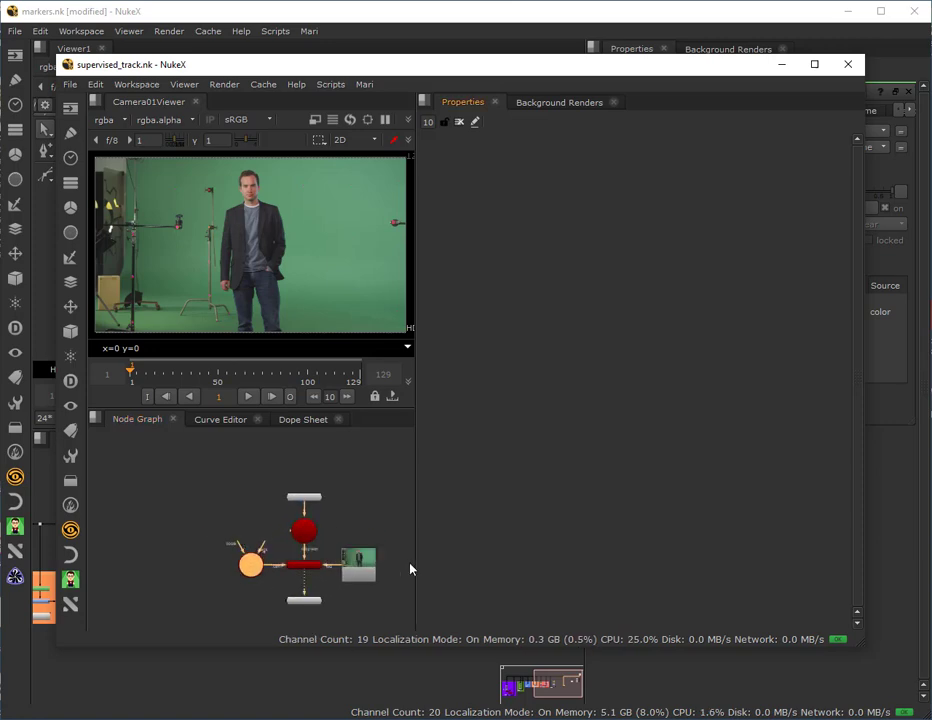
- Copy the Trackers, Scene, Camera, ScanlineRender and Plate nodes from supervised_track.nk and paste them into the markers.nk node graph
{"action": "middle_click_drag", "start_coordinate": [380, 570], "coordinate": [326, 543]}
{"action": "scroll", "coordinate": [308, 534], "scroll_direction": "up", "scroll_amount": 5}
{"action": "middle_click_drag", "start_coordinate": [212, 538], "coordinate": [255, 560]}
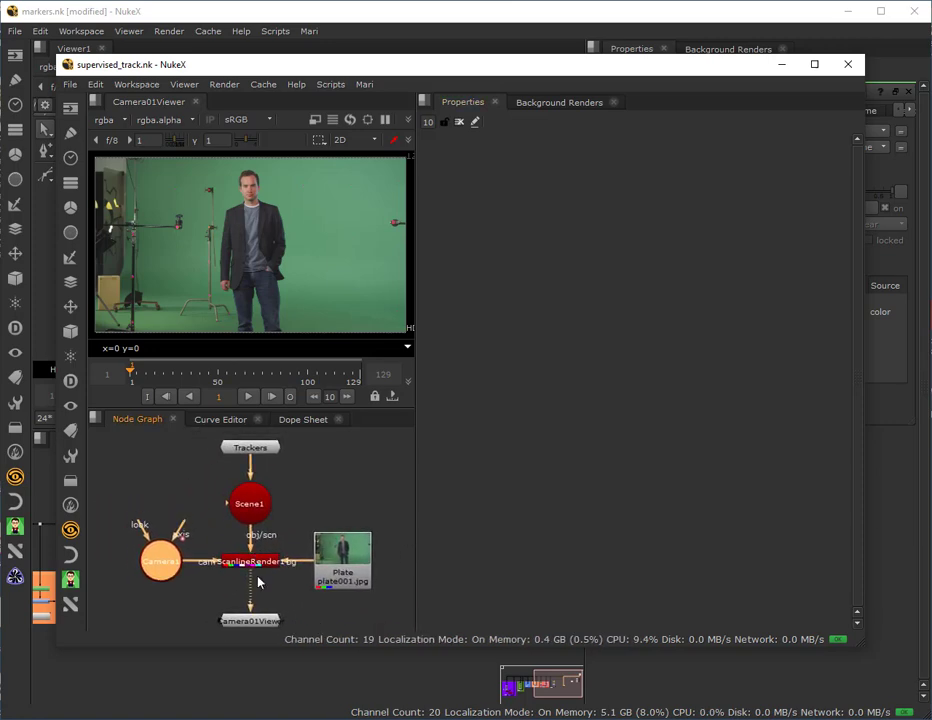
{"action": "scroll", "coordinate": [268, 584], "scroll_direction": "down", "scroll_amount": 1}
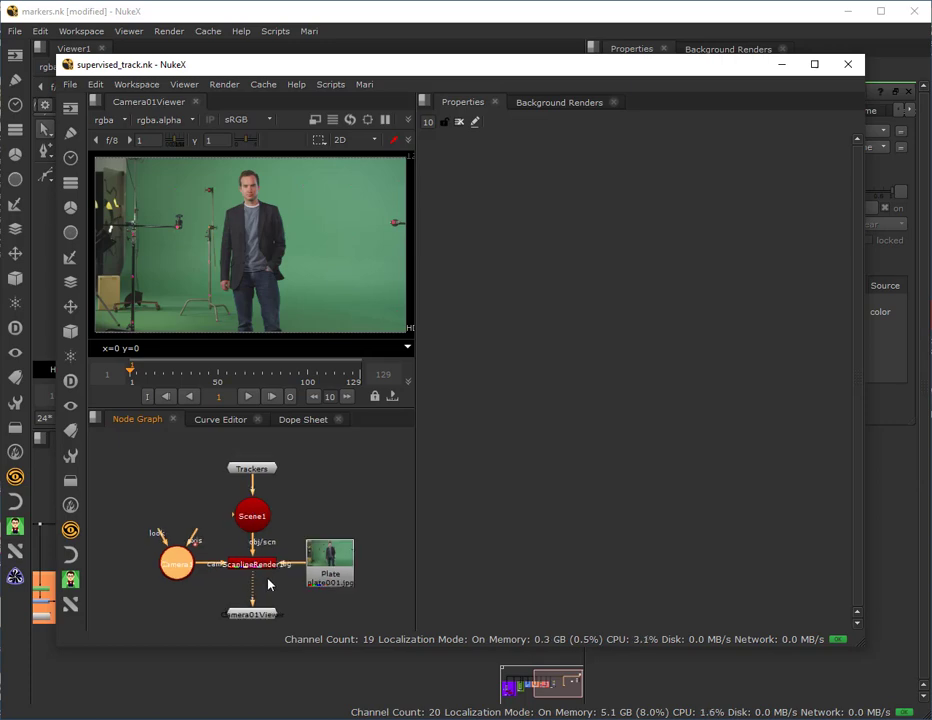
{"action": "left_click_drag", "start_coordinate": [395, 624], "coordinate": [160, 493]}
{"action": "left_click_drag", "start_coordinate": [149, 444], "coordinate": [403, 599]}
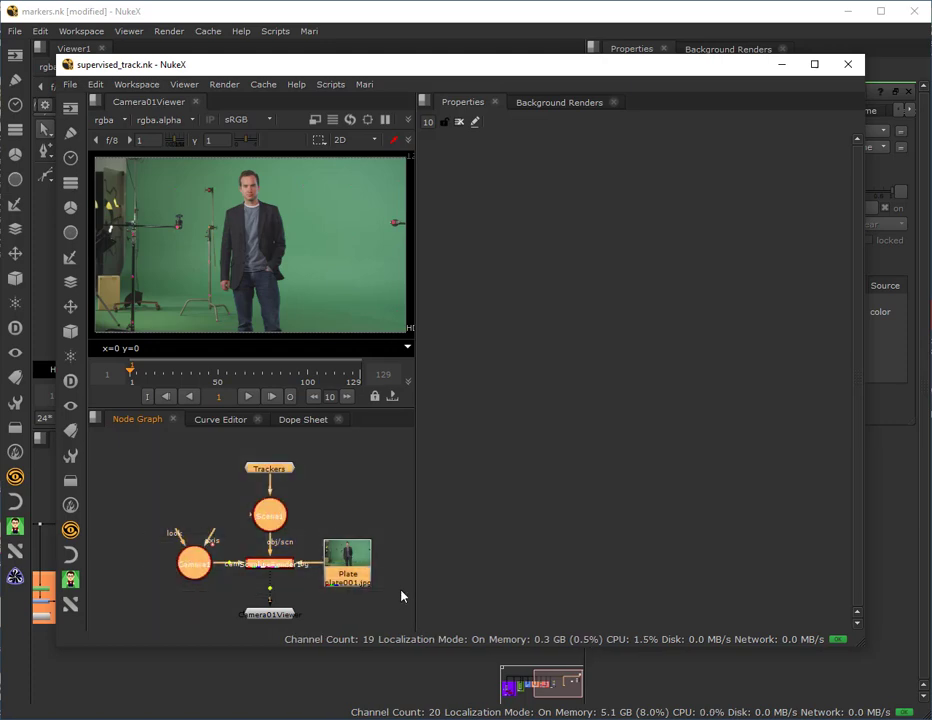
{"action": "left_click", "coordinate": [350, 23]}
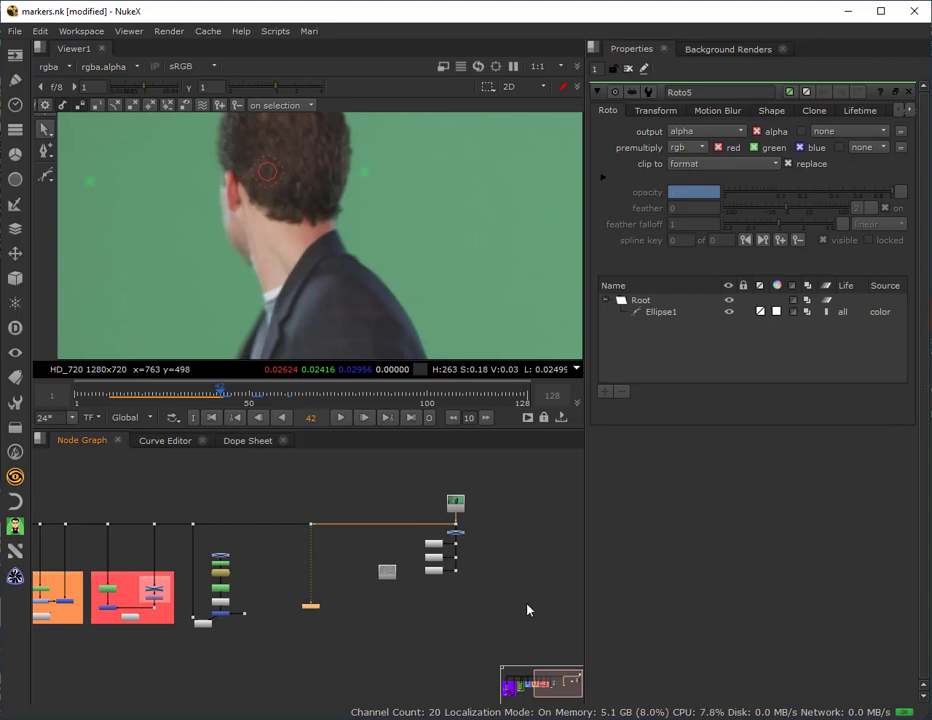
{"action": "left_click", "coordinate": [414, 672]}
{"action": "key", "text": "ctrl+v"}
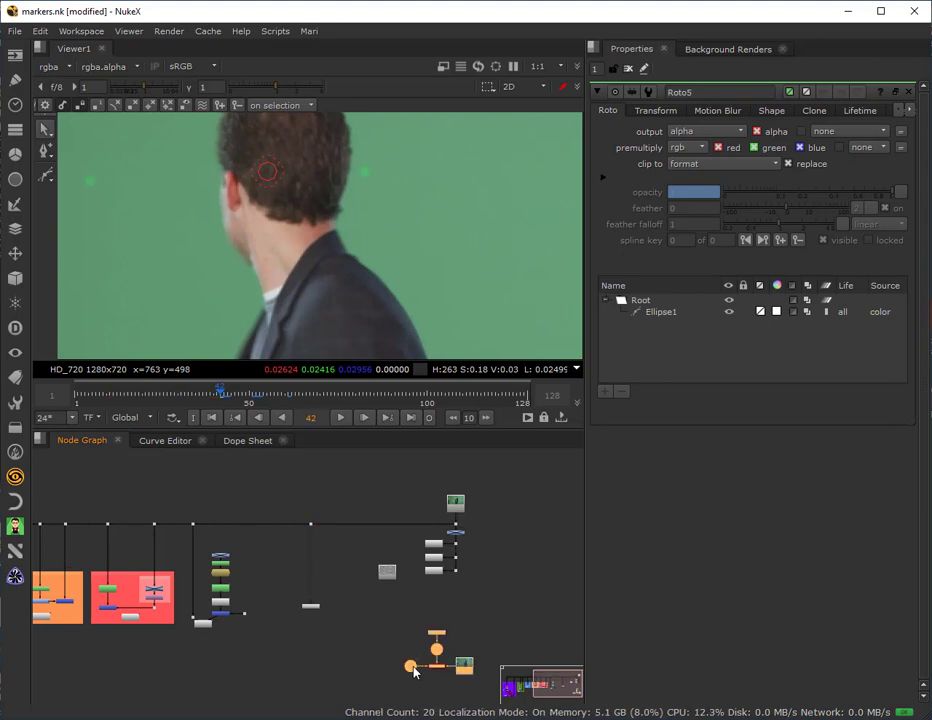
- Place the Viewer1 node below the pasted ScanlineRender1 and view the render's output
{"action": "scroll", "coordinate": [443, 680], "scroll_direction": "up", "scroll_amount": 2}
{"action": "left_click_drag", "start_coordinate": [433, 653], "coordinate": [300, 590]}
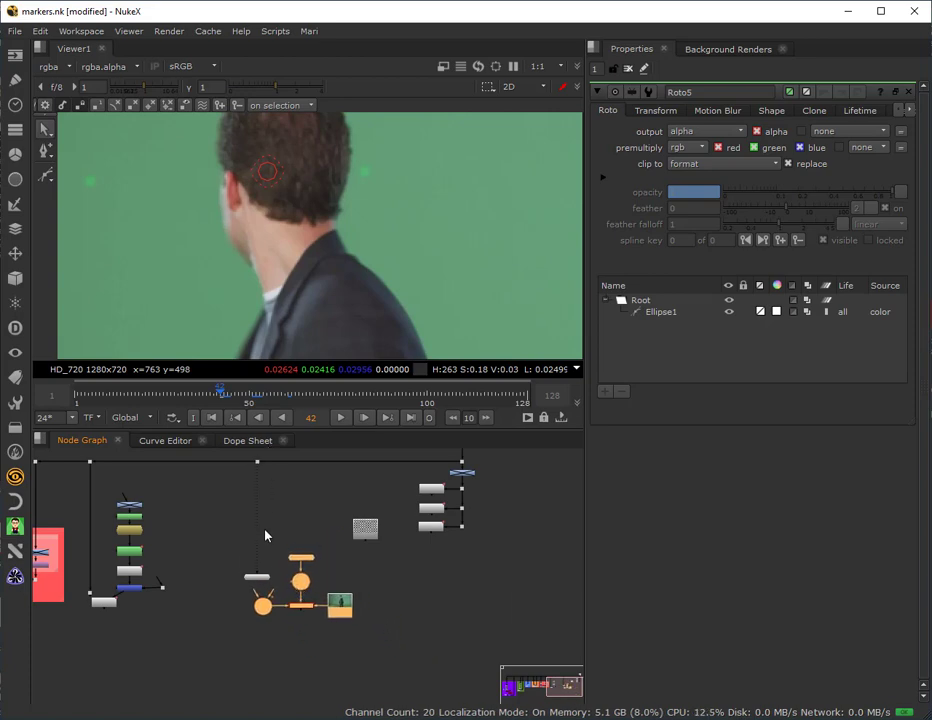
{"action": "scroll", "coordinate": [265, 537], "scroll_direction": "up", "scroll_amount": 1}
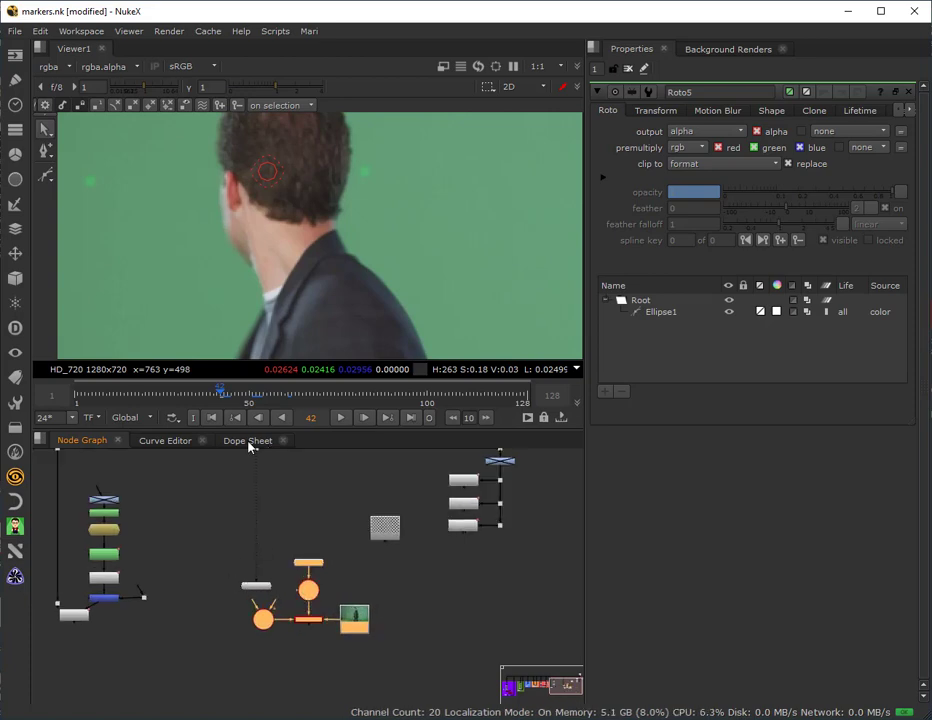
{"action": "left_click_drag", "start_coordinate": [262, 460], "coordinate": [322, 676]}
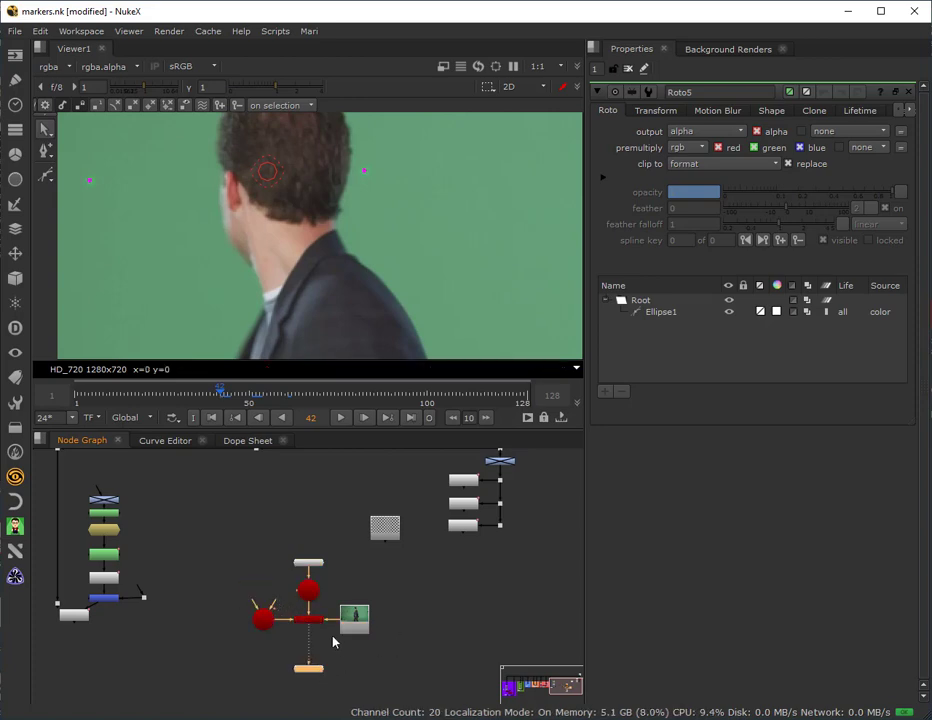
- Detach the pasted Plate node from ScanlineRender1's background input and delete it
{"action": "scroll", "coordinate": [338, 641], "scroll_direction": "up", "scroll_amount": 3}
{"action": "left_click_drag", "start_coordinate": [362, 614], "coordinate": [411, 614]}
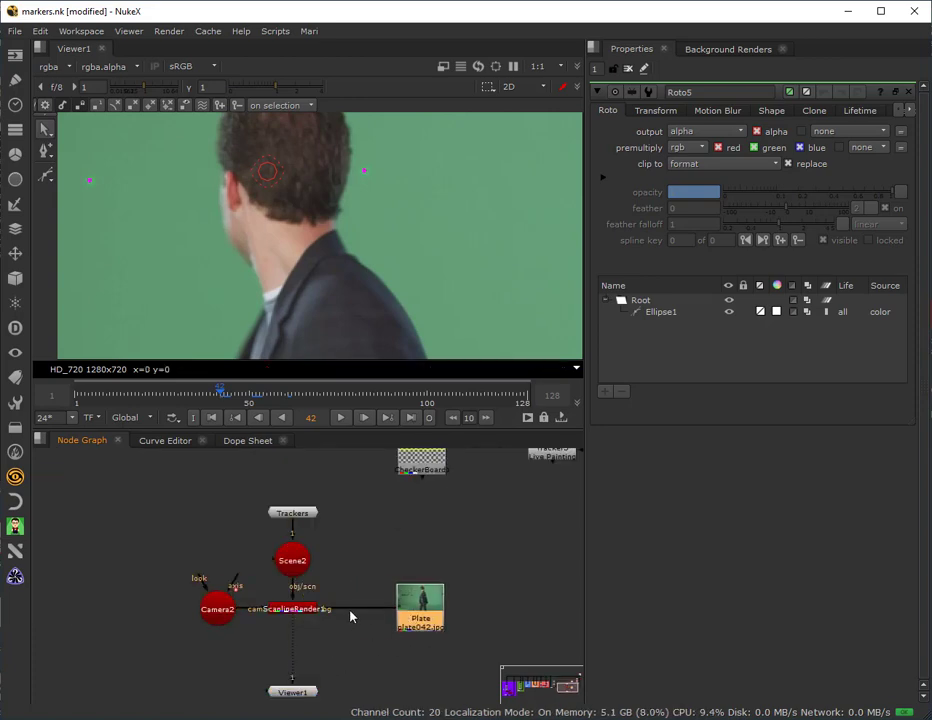
{"action": "left_click_drag", "start_coordinate": [335, 608], "coordinate": [400, 620]}
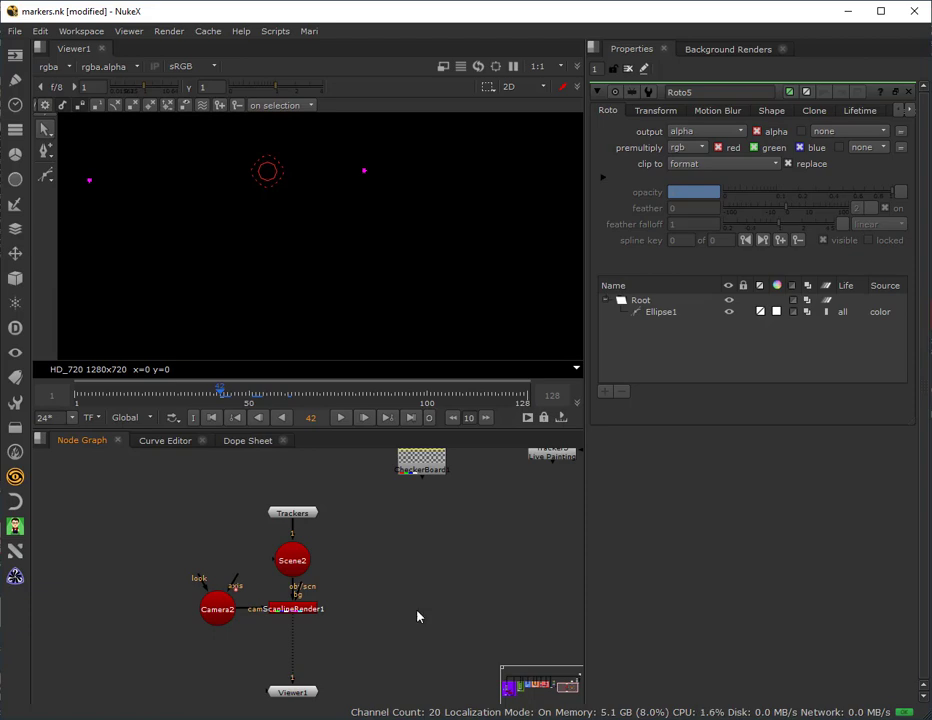
{"action": "mouse_move", "coordinate": [418, 615]}
{"action": "middle_mouse_down"}
{"action": "mouse_move", "coordinate": [353, 719]}
{"action": "mouse_move", "coordinate": [421, 626]}
{"action": "middle_mouse_up"}
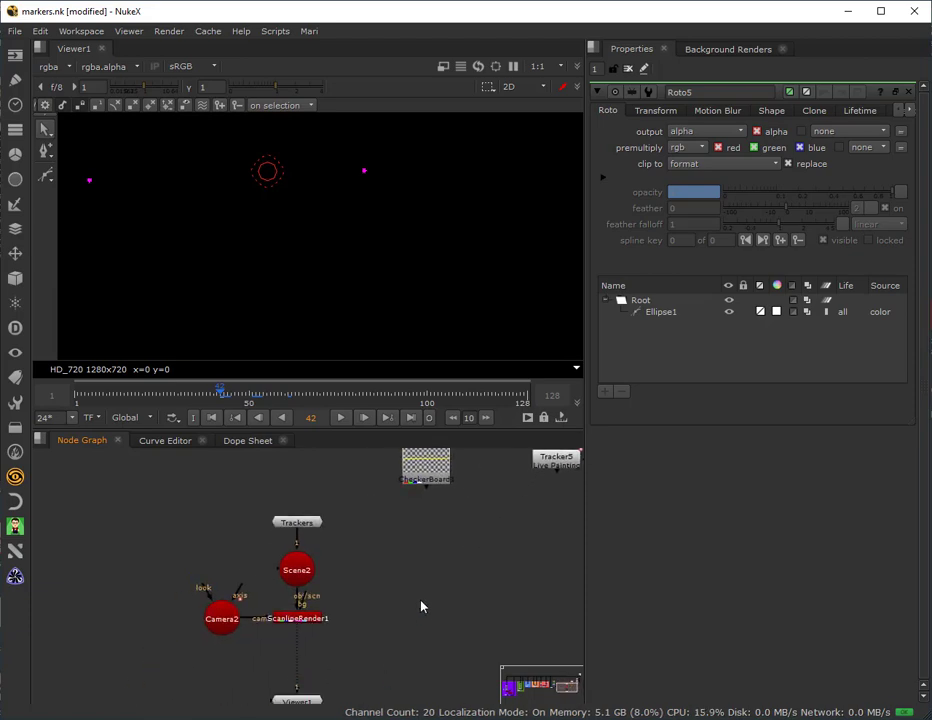
- Connect ScanlineRender1's bg input to the dot on the Read1 plate line
{"action": "middle_click_drag", "start_coordinate": [405, 570], "coordinate": [348, 718]}
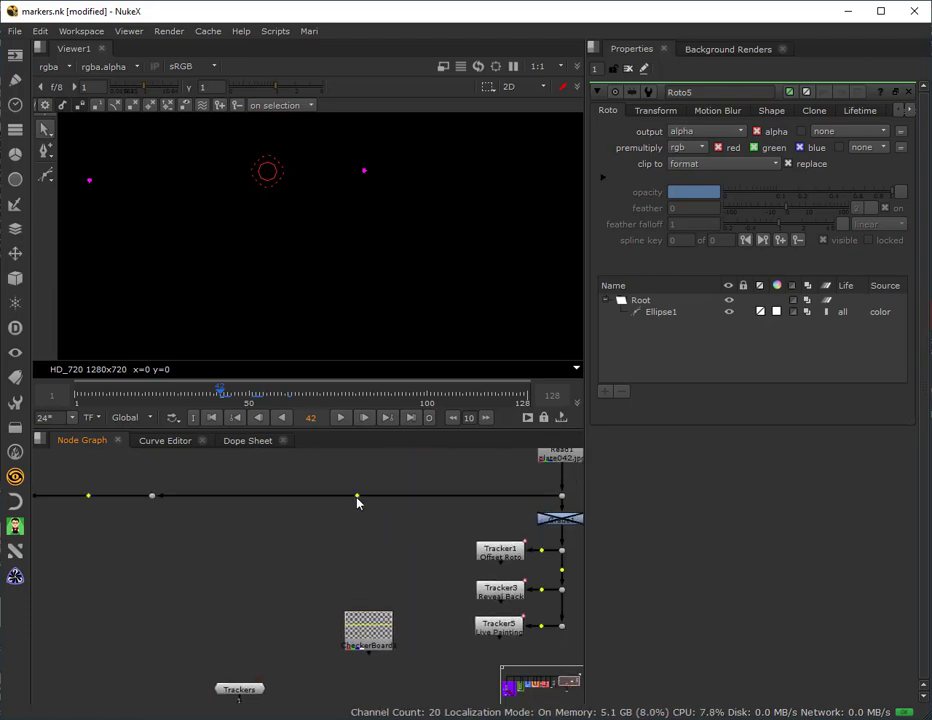
{"action": "left_click_drag", "start_coordinate": [357, 497], "coordinate": [342, 498], "text": "ctrl"}
{"action": "middle_click_drag", "start_coordinate": [279, 697], "coordinate": [296, 586]}
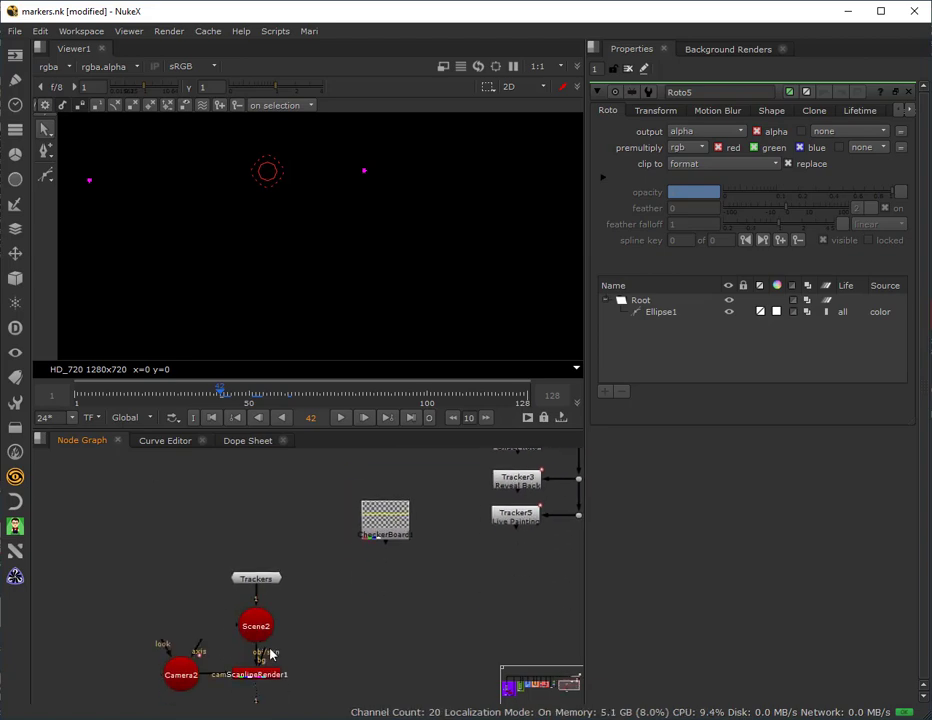
{"action": "left_click_drag", "start_coordinate": [270, 654], "coordinate": [359, 472]}
{"action": "middle_click_drag", "start_coordinate": [268, 607], "coordinate": [309, 461]}
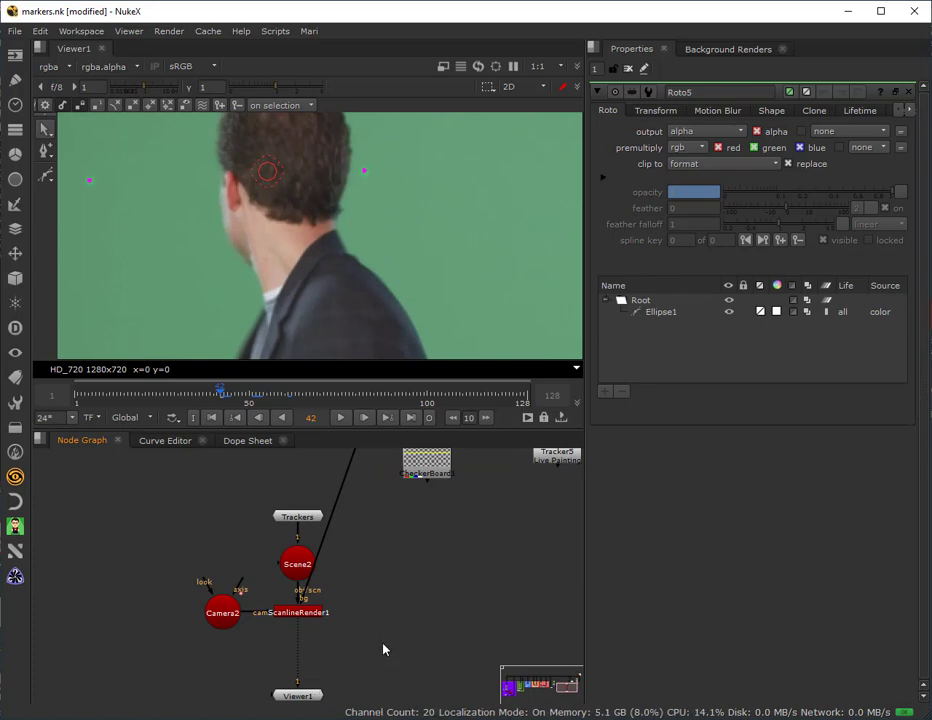
- Move the Trackers, Scene2, Camera2 and ScanlineRender1 nodes together up beneath the plate line
{"action": "left_click_drag", "start_coordinate": [387, 651], "coordinate": [202, 476]}
{"action": "left_click_drag", "start_coordinate": [299, 521], "coordinate": [301, 467]}
{"action": "middle_click_drag", "start_coordinate": [383, 593], "coordinate": [327, 682]}
{"action": "left_click_drag", "start_coordinate": [278, 589], "coordinate": [307, 486]}
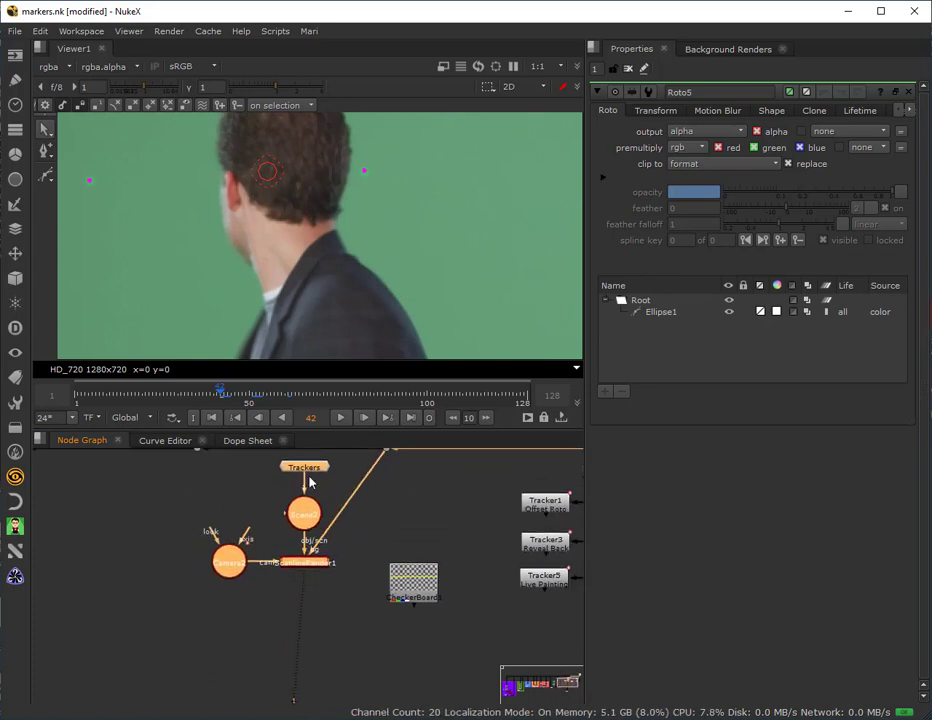
- Shift the CheckerBoard1 node slightly and align the Viewer1 node directly beneath ScanlineRender1
{"action": "middle_click_drag", "start_coordinate": [381, 649], "coordinate": [202, 580]}
{"action": "left_click_drag", "start_coordinate": [250, 524], "coordinate": [241, 542]}
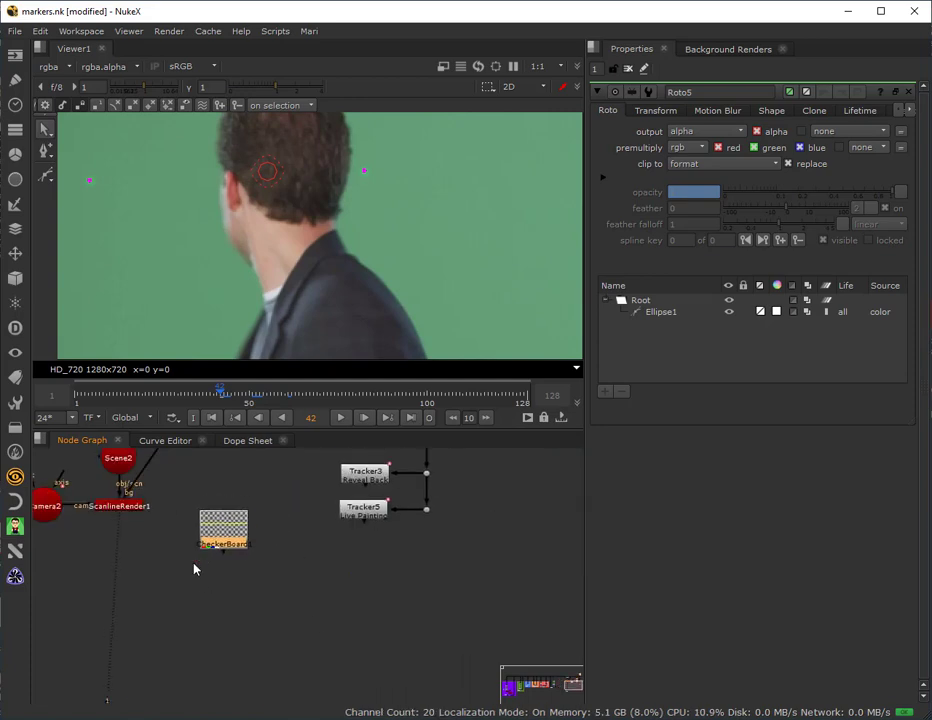
{"action": "middle_click_drag", "start_coordinate": [193, 594], "coordinate": [388, 615]}
{"action": "scroll", "coordinate": [470, 650], "scroll_direction": "down", "scroll_amount": 3}
{"action": "left_click_drag", "start_coordinate": [310, 701], "coordinate": [318, 590]}
{"action": "middle_click_drag", "start_coordinate": [316, 535], "coordinate": [292, 654]}
{"action": "scroll", "coordinate": [292, 654], "scroll_direction": "up", "scroll_amount": 1}
{"action": "scroll", "coordinate": [292, 654], "scroll_direction": "down", "scroll_amount": 1}
{"action": "scroll", "coordinate": [291, 653], "scroll_direction": "up", "scroll_amount": 3}
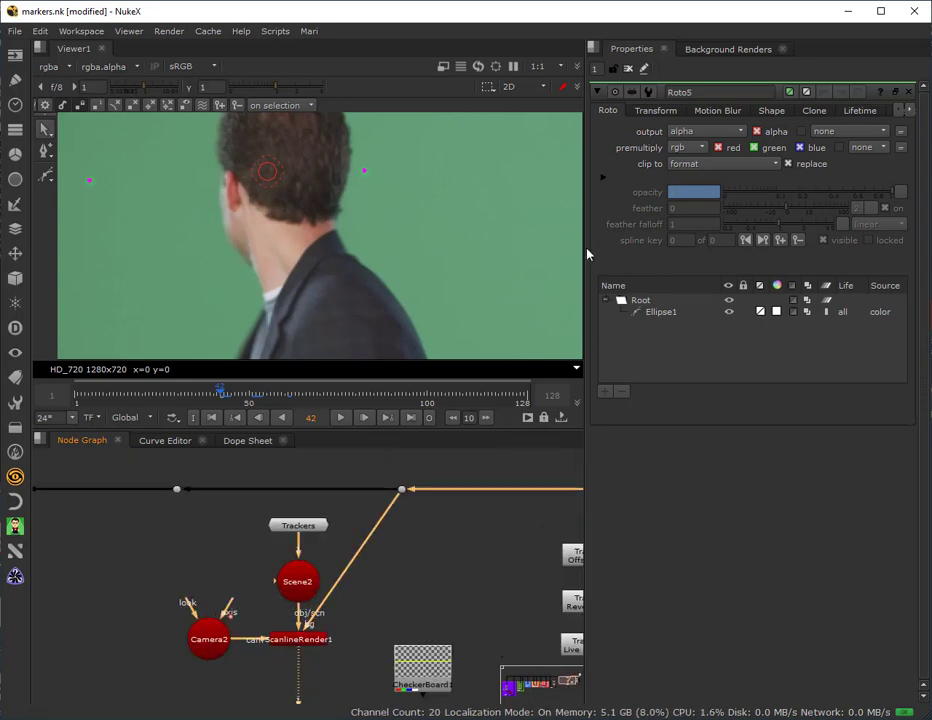
- Switch Viewer1 to the 3D view and bring Camera2 and its frustum into sight
{"action": "left_click", "coordinate": [510, 87]}
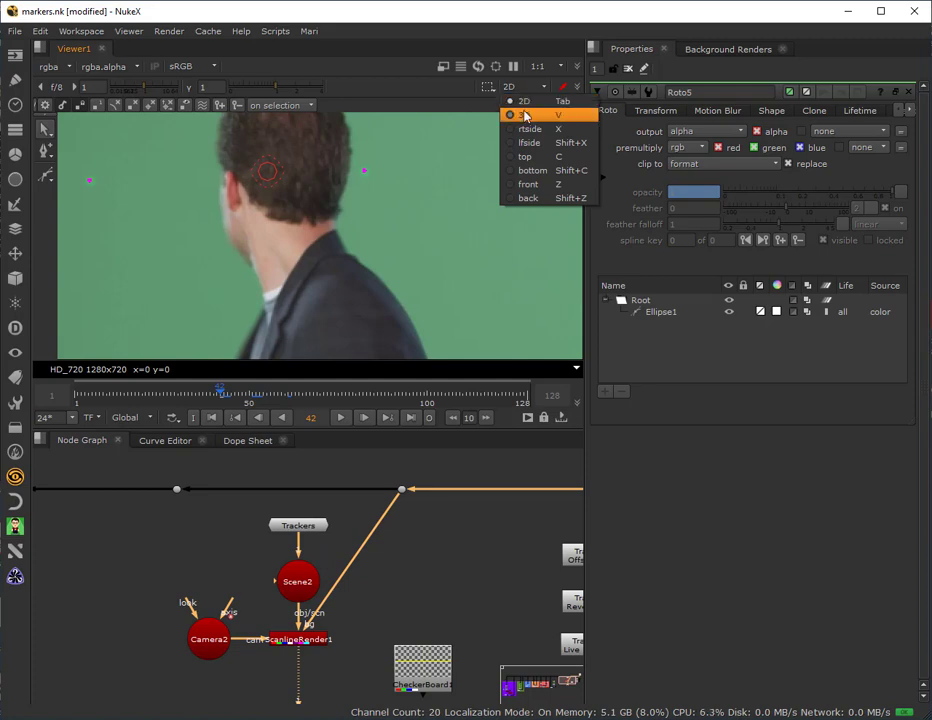
{"action": "left_click", "coordinate": [525, 116]}
{"action": "scroll", "coordinate": [331, 292], "scroll_direction": "down", "scroll_amount": 3}
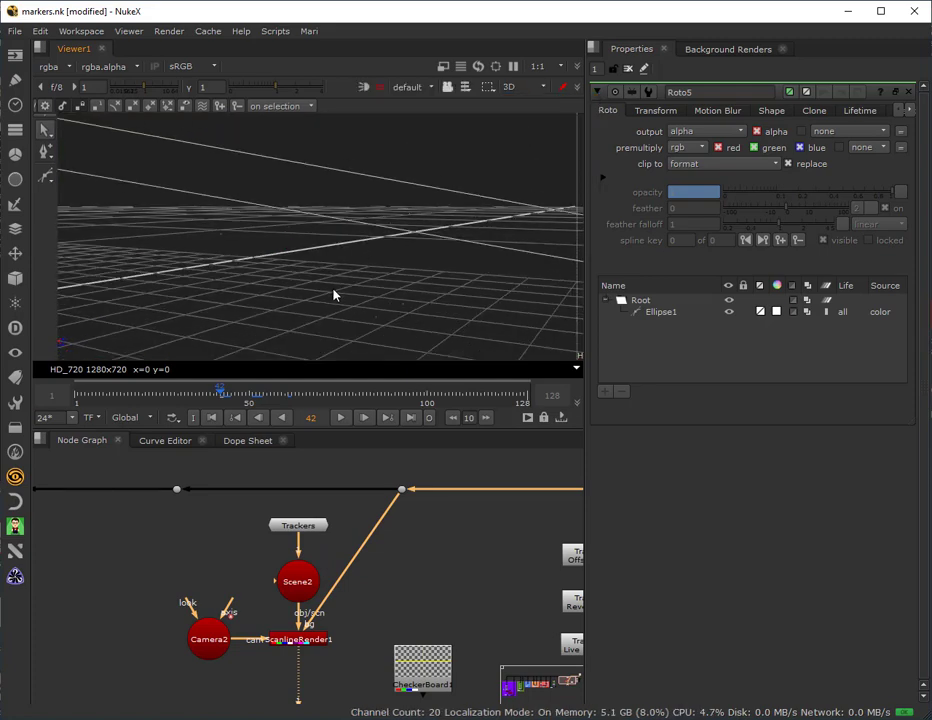
{"action": "left_click_drag", "start_coordinate": [334, 294], "coordinate": [370, 265], "text": "ctrl"}
{"action": "scroll", "coordinate": [370, 265], "scroll_direction": "down", "scroll_amount": 10}
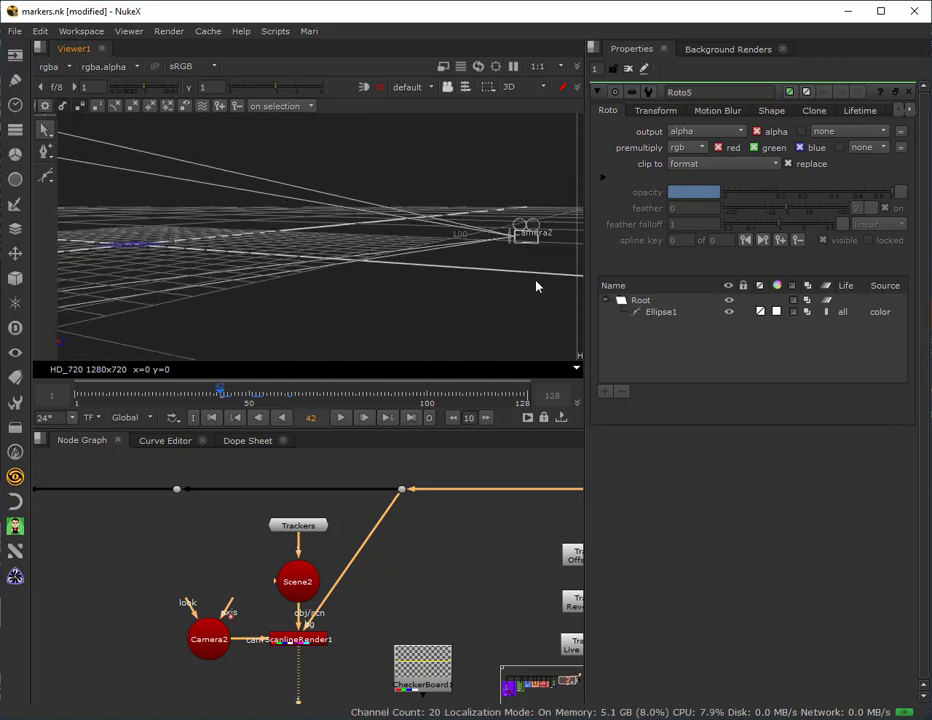
{"action": "left_click_drag", "start_coordinate": [536, 287], "coordinate": [304, 289], "text": "ctrl"}
- Scrub the timeline back to frame -14 and examine Camera2's position and motion in the 3D scene
{"action": "left_click", "coordinate": [129, 394]}
{"action": "left_click_drag", "start_coordinate": [129, 394], "coordinate": [20, 425]}
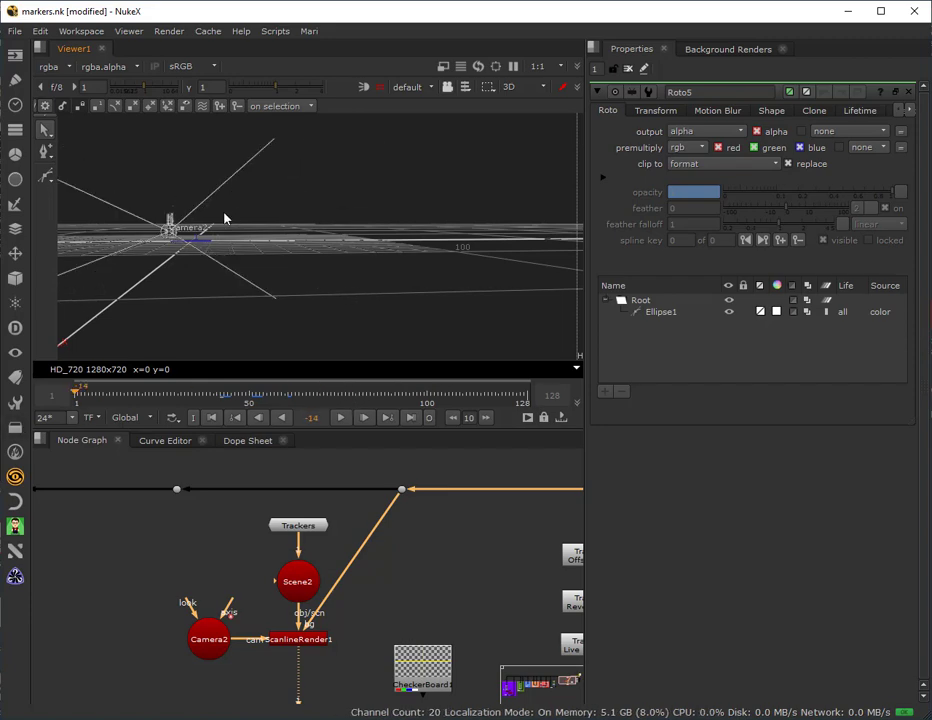
{"action": "scroll", "coordinate": [151, 218], "scroll_direction": "up", "scroll_amount": 3}
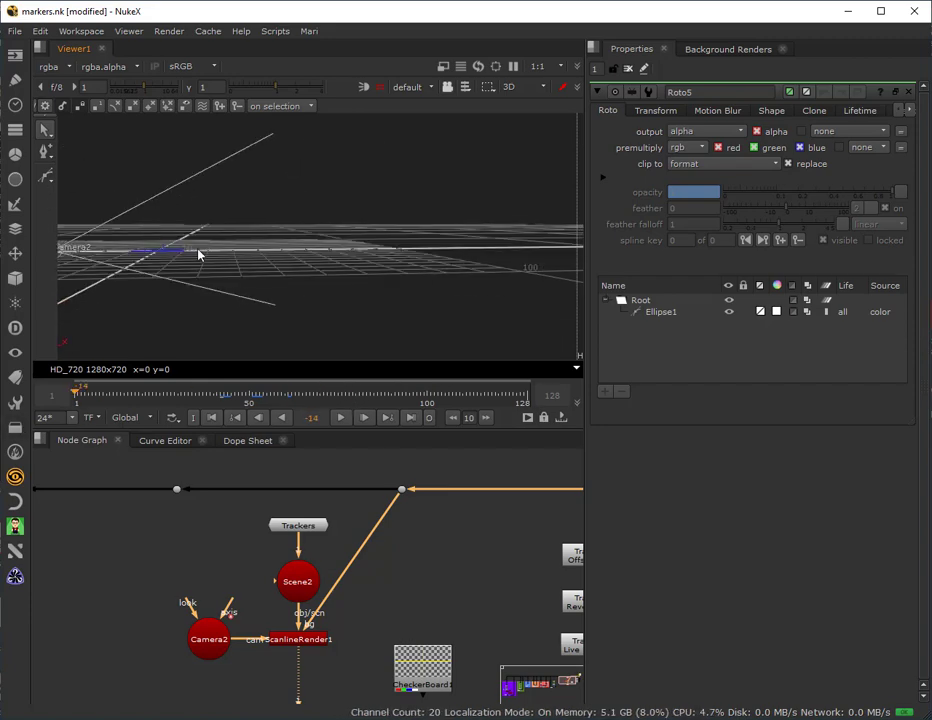
{"action": "scroll", "coordinate": [250, 254], "scroll_direction": "up", "scroll_amount": 2}
{"action": "scroll", "coordinate": [200, 270], "scroll_direction": "down", "scroll_amount": 5}
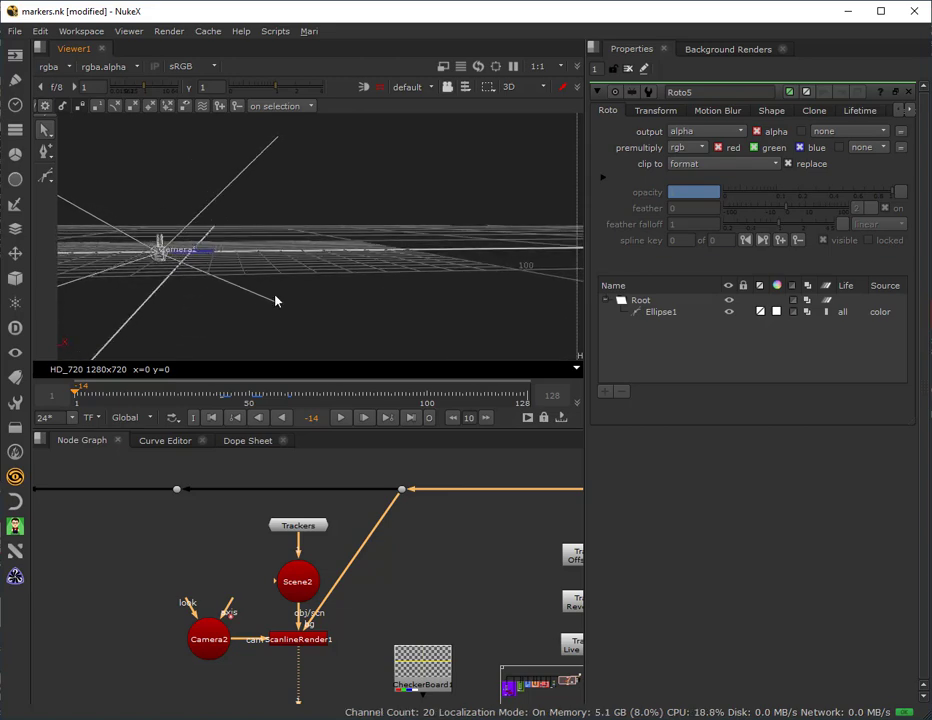
{"action": "left_click_drag", "start_coordinate": [276, 300], "coordinate": [293, 266], "text": "ctrl"}
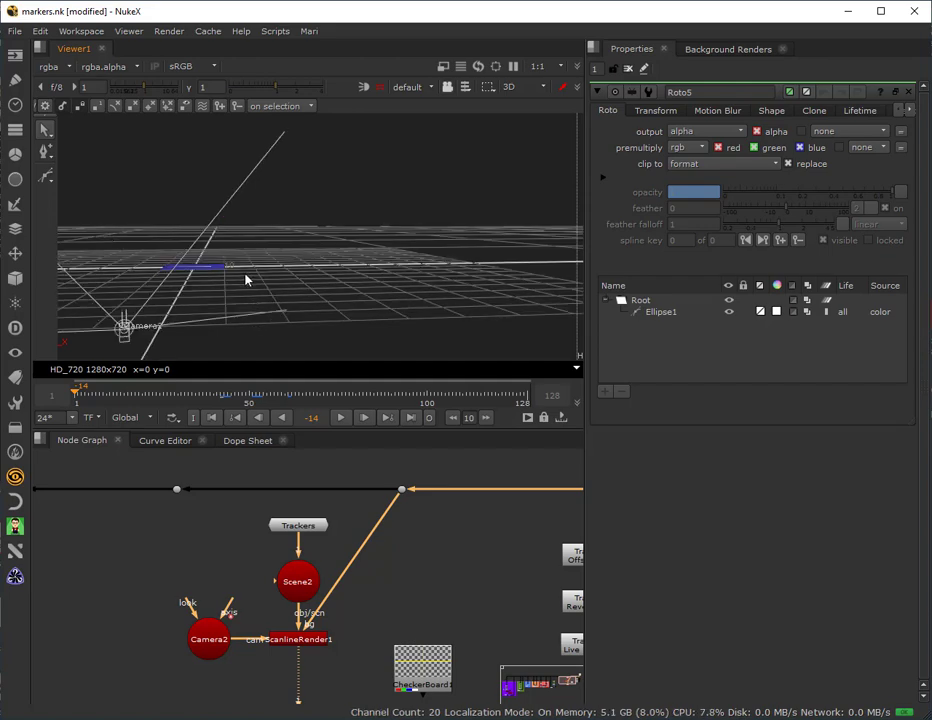
{"action": "scroll", "coordinate": [243, 278], "scroll_direction": "down", "scroll_amount": 3}
{"action": "scroll", "coordinate": [239, 278], "scroll_direction": "up", "scroll_amount": 3}
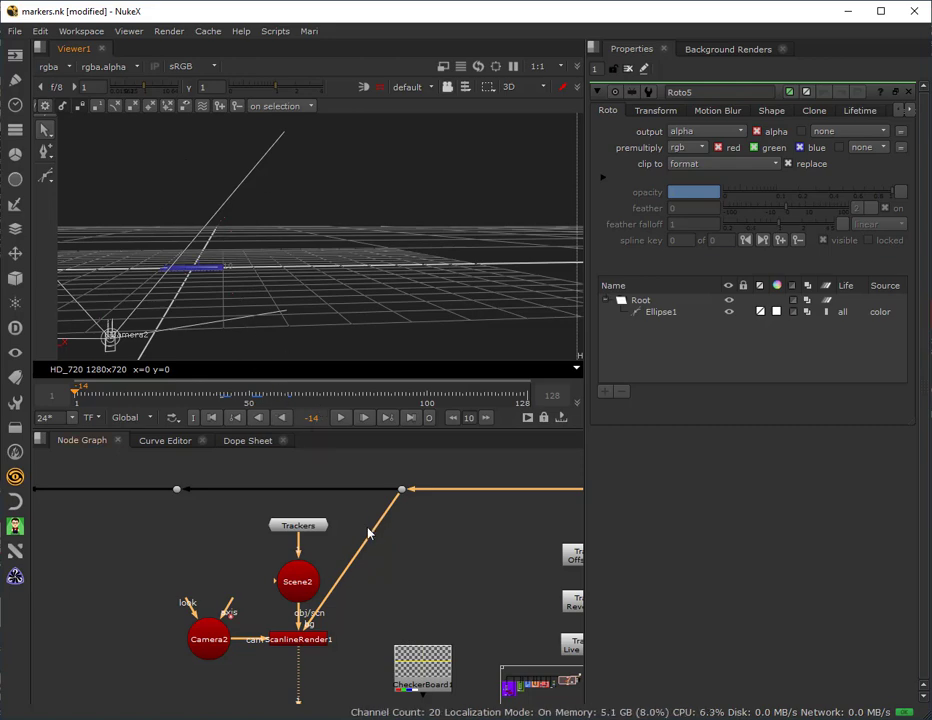
- Open the Trackers group's properties and set Tracker Size to 0.34
{"action": "left_click", "coordinate": [304, 530]}
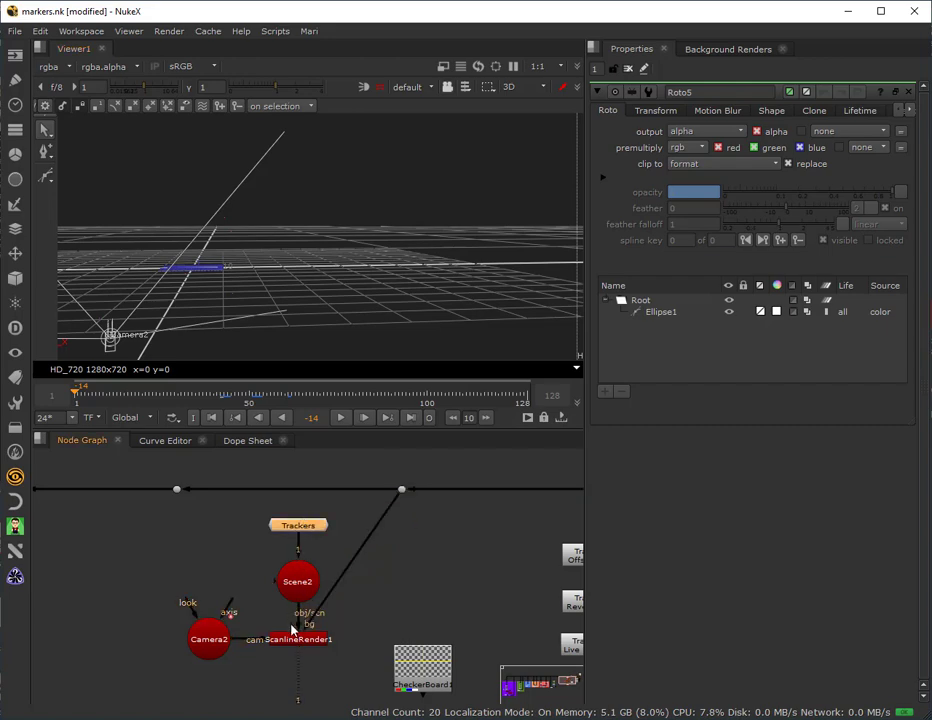
{"action": "middle_click_drag", "start_coordinate": [325, 701], "coordinate": [308, 642]}
{"action": "left_click_drag", "start_coordinate": [286, 678], "coordinate": [286, 642]}
{"action": "middle_click_drag", "start_coordinate": [254, 559], "coordinate": [242, 613]}
{"action": "left_click", "coordinate": [274, 520]}
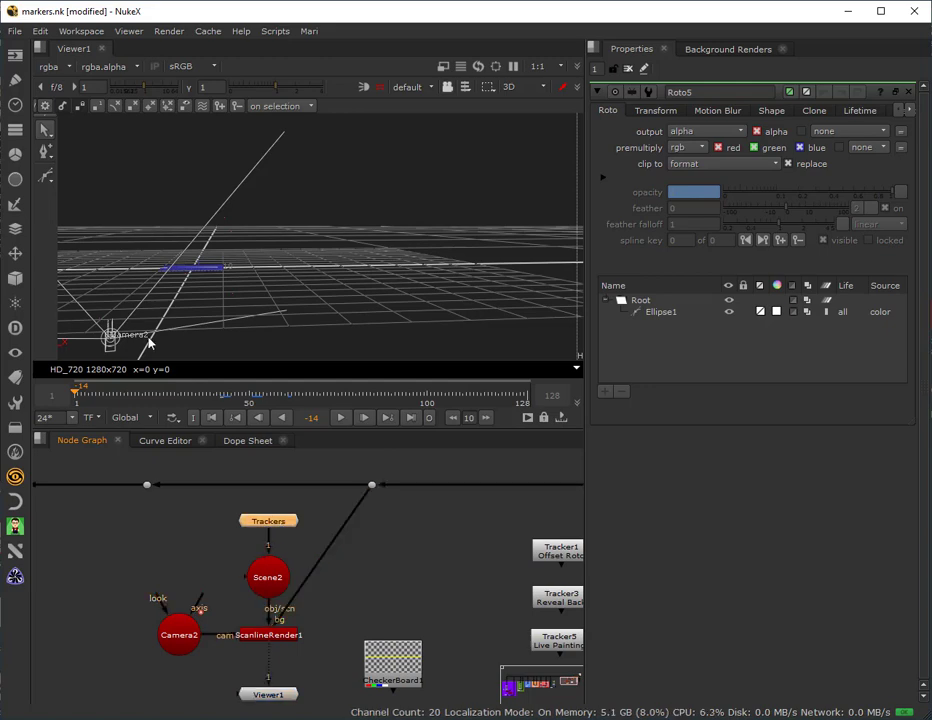
{"action": "scroll", "coordinate": [212, 216], "scroll_direction": "up", "scroll_amount": 4}
{"action": "scroll", "coordinate": [212, 216], "scroll_direction": "down", "scroll_amount": 1}
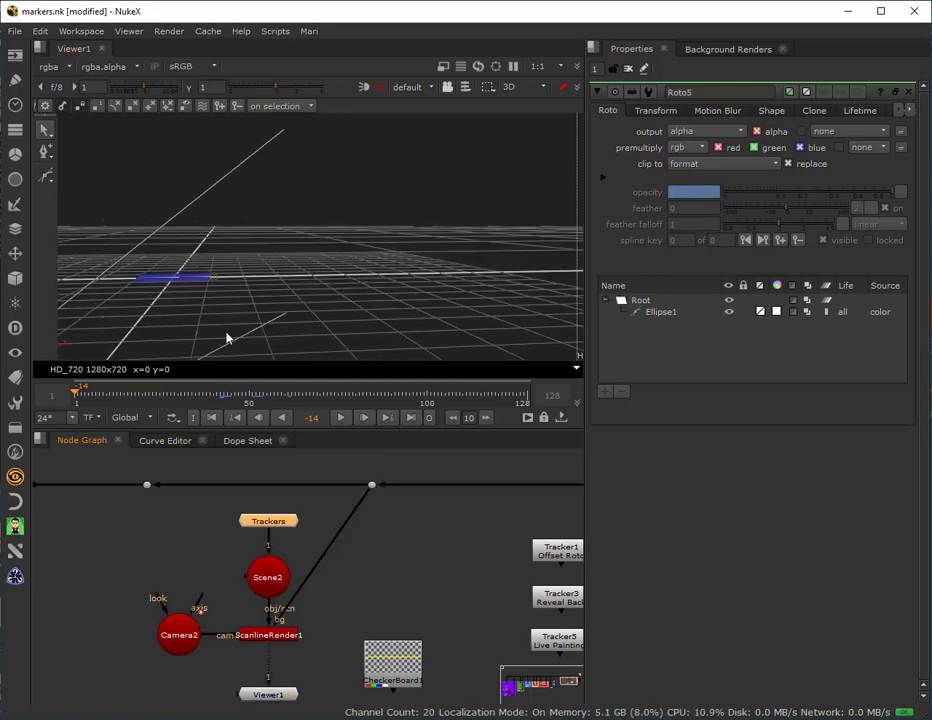
{"action": "double_click", "coordinate": [253, 527]}
{"action": "left_click_drag", "start_coordinate": [713, 137], "coordinate": [724, 141]}
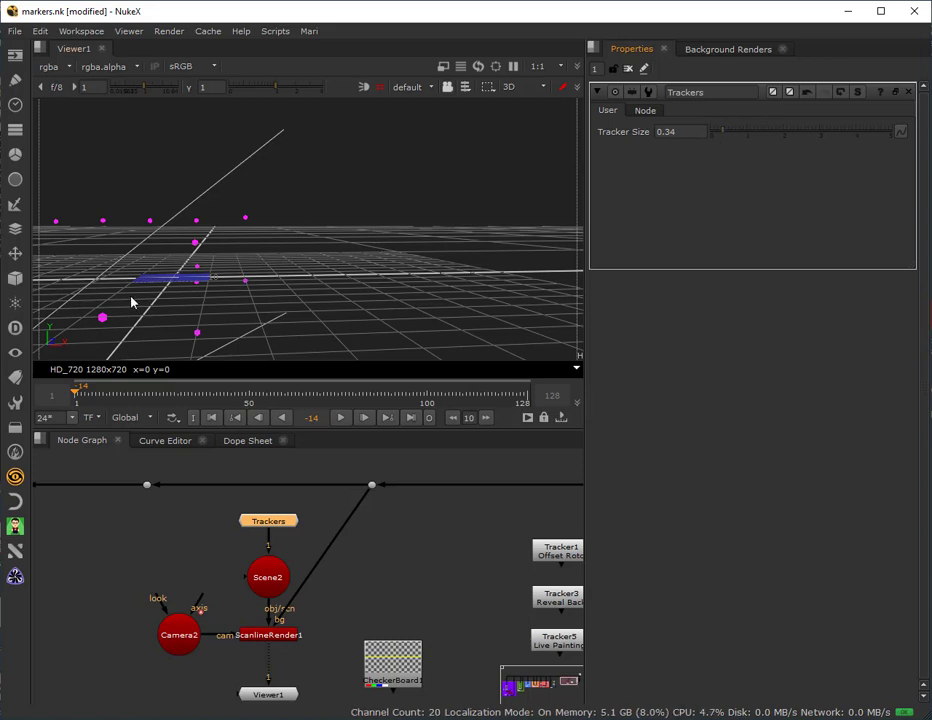
{"action": "left_click_drag", "start_coordinate": [184, 272], "coordinate": [306, 185], "text": "ctrl"}
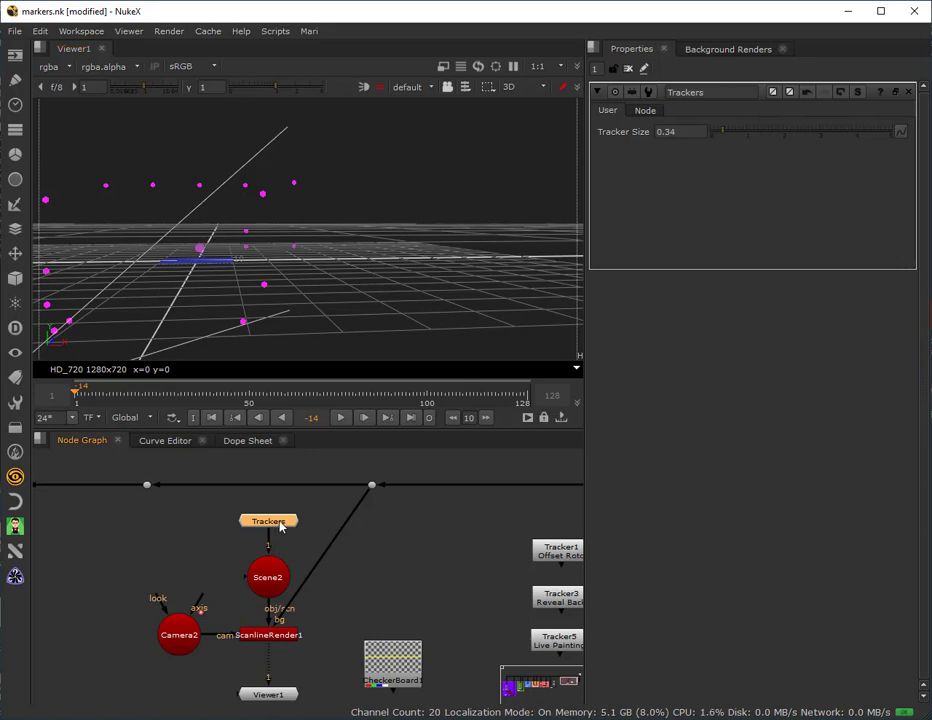
- Open the Trackers group's internal node graph and examine the row of tracker nodes fed by the tracker constant
{"action": "left_click_drag", "start_coordinate": [230, 502], "coordinate": [315, 534]}
{"action": "left_click", "coordinate": [858, 92]}
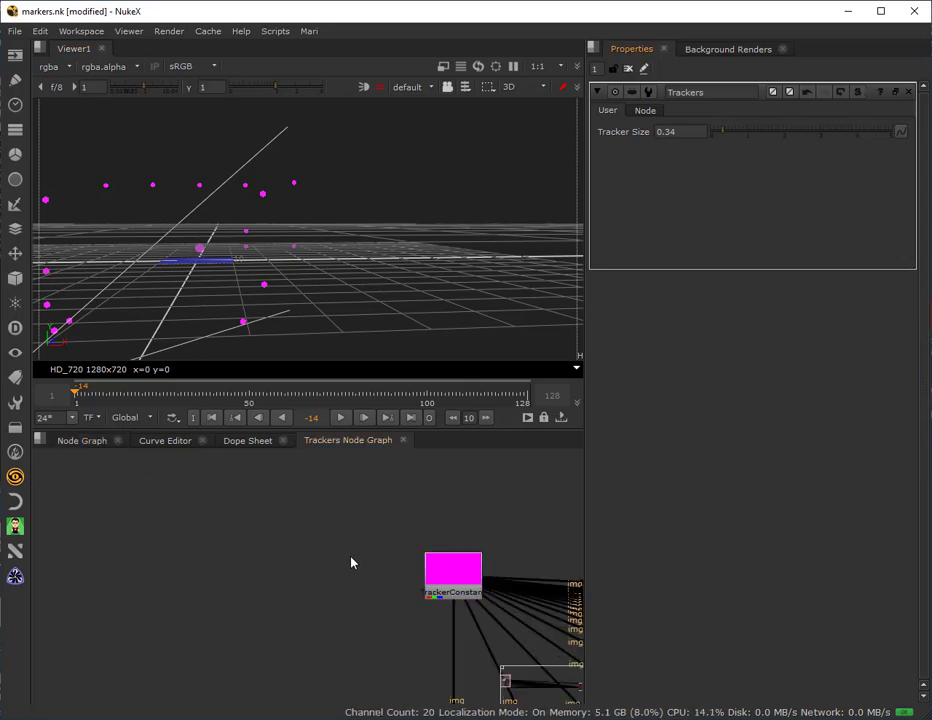
{"action": "middle_click_drag", "start_coordinate": [528, 599], "coordinate": [295, 563]}
{"action": "middle_click_drag", "start_coordinate": [419, 589], "coordinate": [319, 563]}
{"action": "scroll", "coordinate": [319, 563], "scroll_direction": "up", "scroll_amount": 2}
{"action": "scroll", "coordinate": [319, 563], "scroll_direction": "down", "scroll_amount": 1}
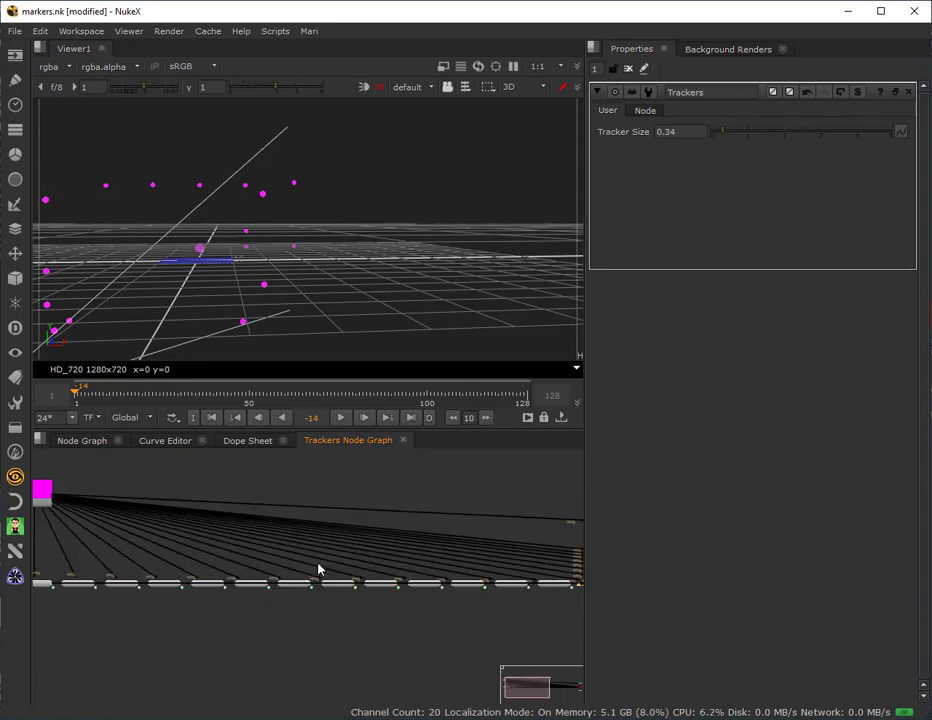
{"action": "scroll", "coordinate": [272, 557], "scroll_direction": "up", "scroll_amount": 4}
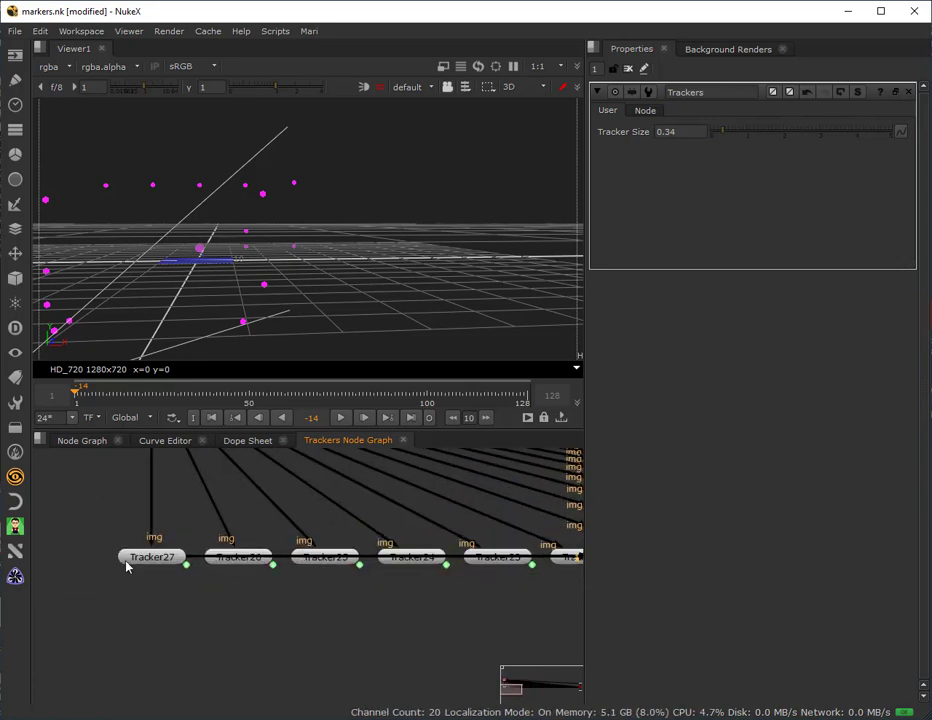
- Select the Tracker27 node in the group and open its sphere properties
{"action": "left_click", "coordinate": [128, 560]}
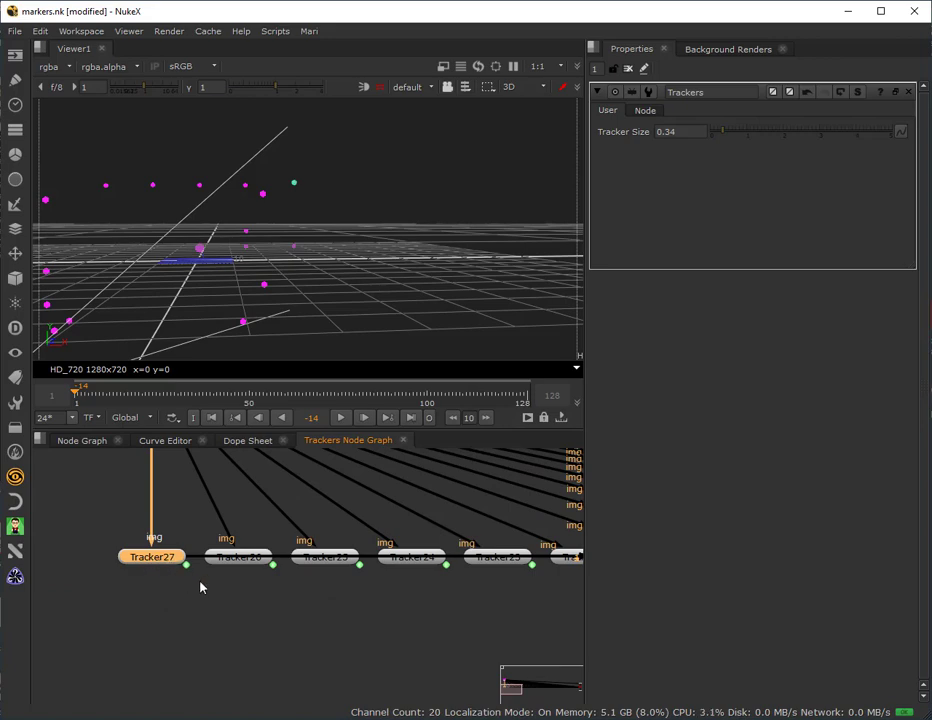
{"action": "scroll", "coordinate": [200, 587], "scroll_direction": "down", "scroll_amount": 2}
{"action": "double_click", "coordinate": [168, 565]}
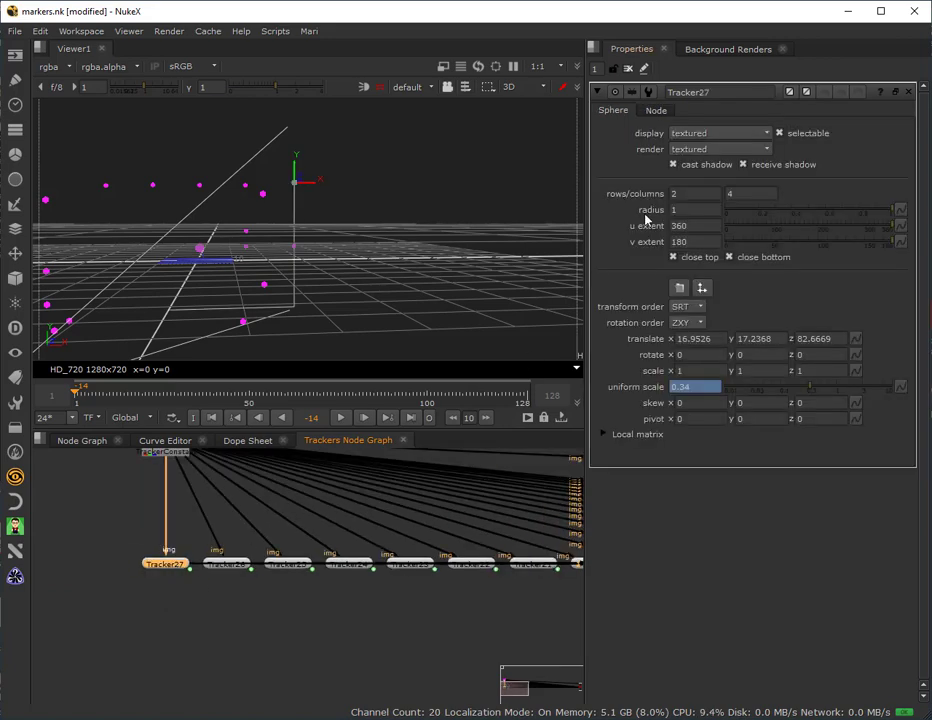
- Examine the sphere properties of Tracker26, Tracker25 and Tracker22 in turn, comparing their positions in the 3D scene
{"action": "scroll", "coordinate": [386, 663], "scroll_direction": "down", "scroll_amount": 2}
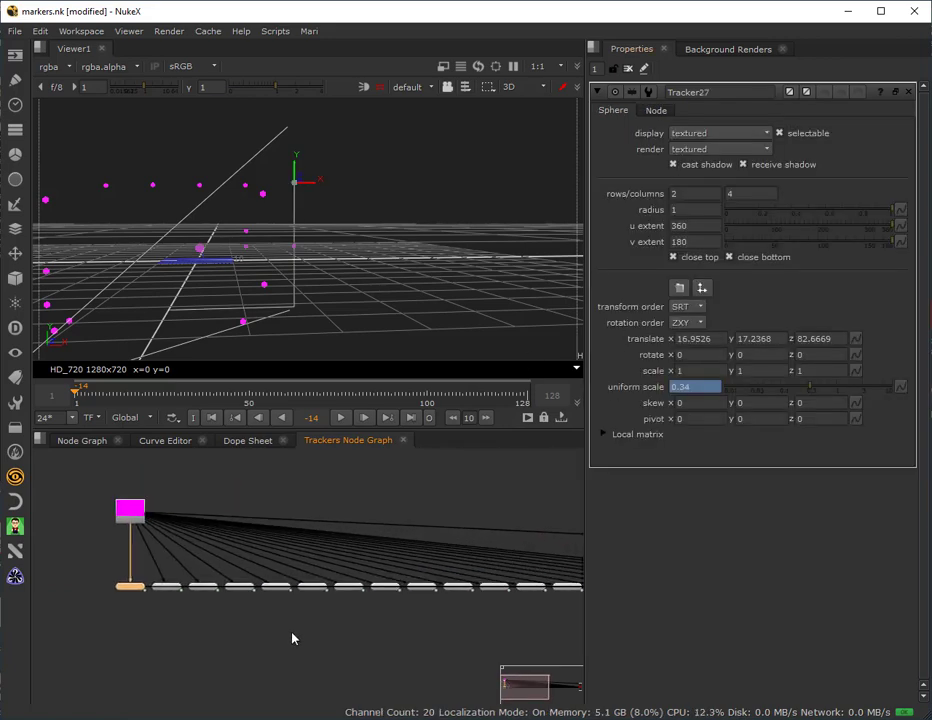
{"action": "middle_click_drag", "start_coordinate": [268, 635], "coordinate": [252, 617]}
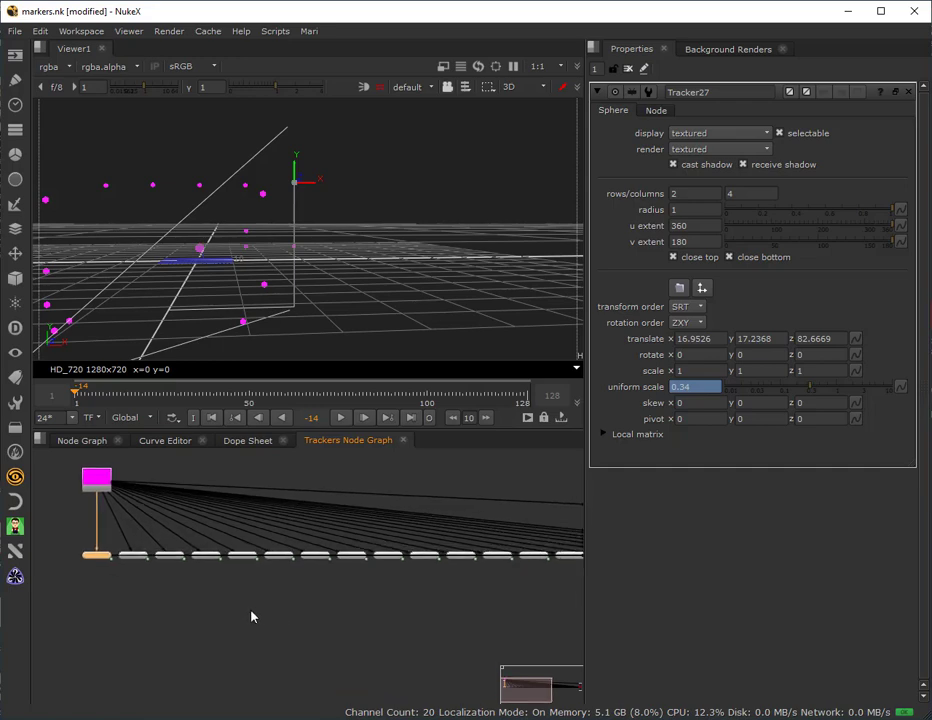
{"action": "left_click", "coordinate": [132, 556]}
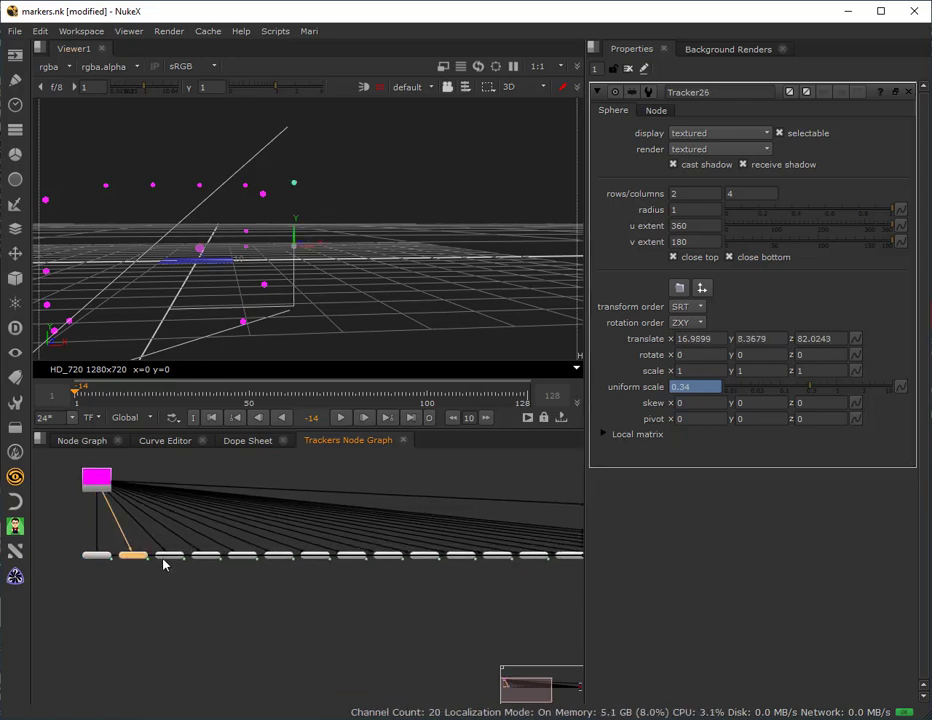
{"action": "left_click", "coordinate": [174, 556]}
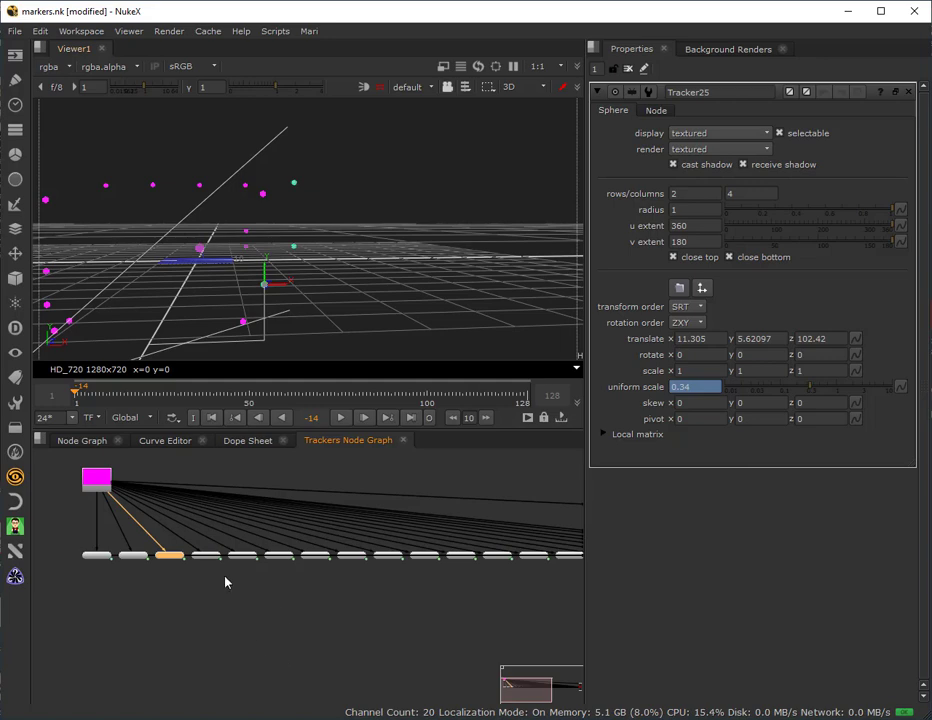
{"action": "scroll", "coordinate": [427, 551], "scroll_direction": "up", "scroll_amount": 4}
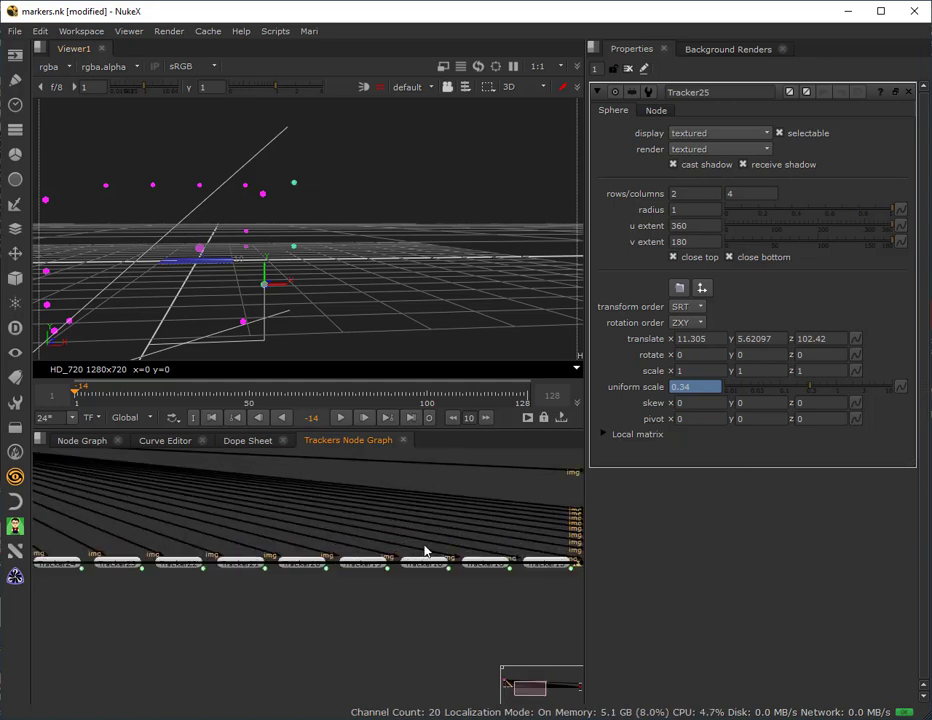
{"action": "scroll", "coordinate": [301, 608], "scroll_direction": "up", "scroll_amount": 5}
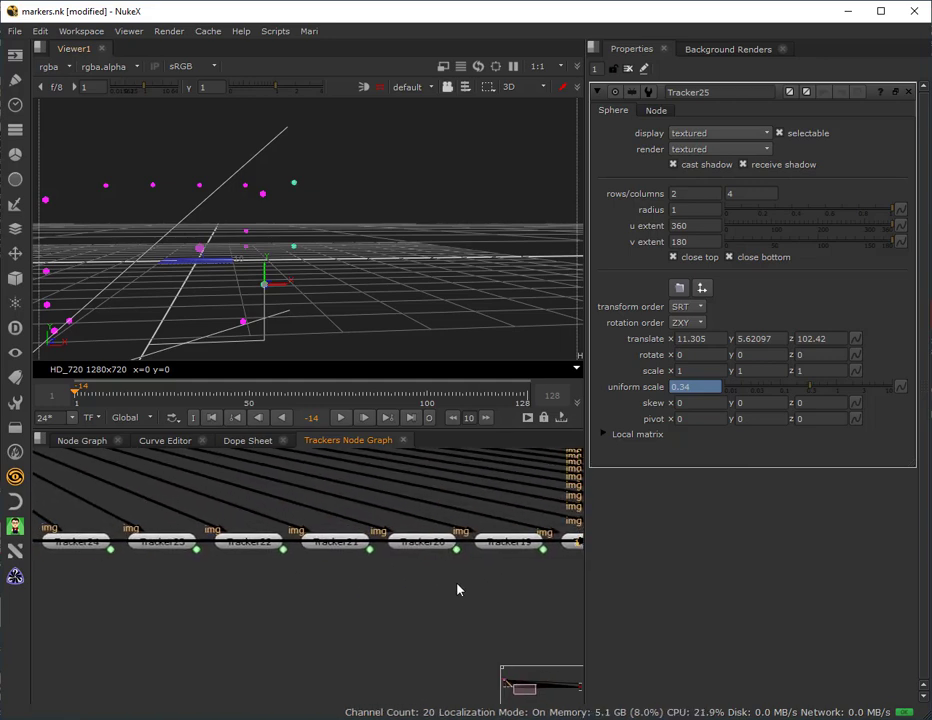
{"action": "left_click", "coordinate": [150, 540]}
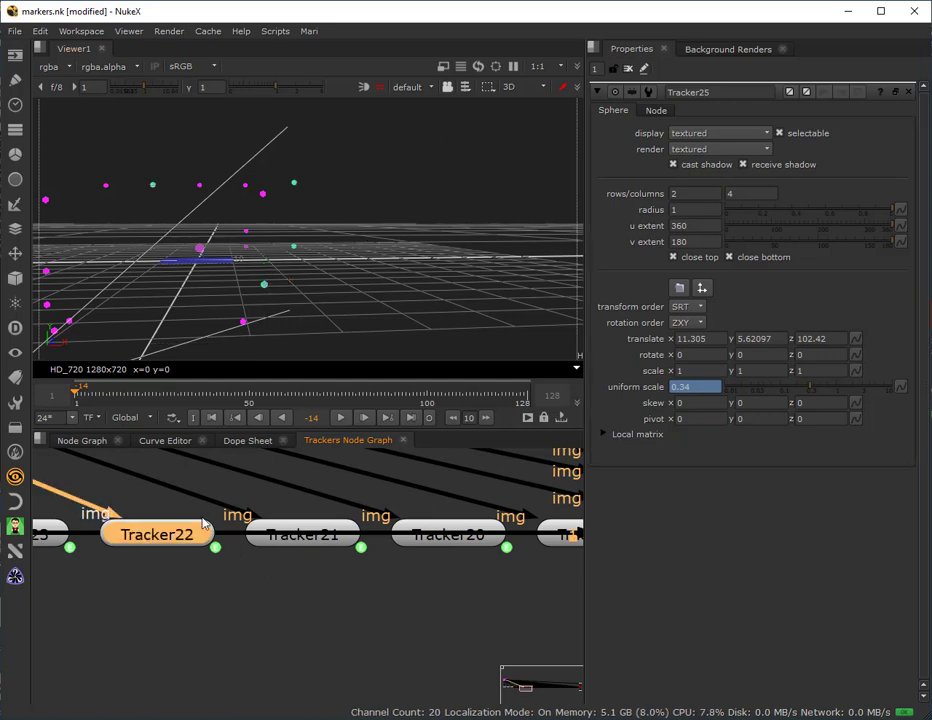
{"action": "double_click", "coordinate": [153, 541]}
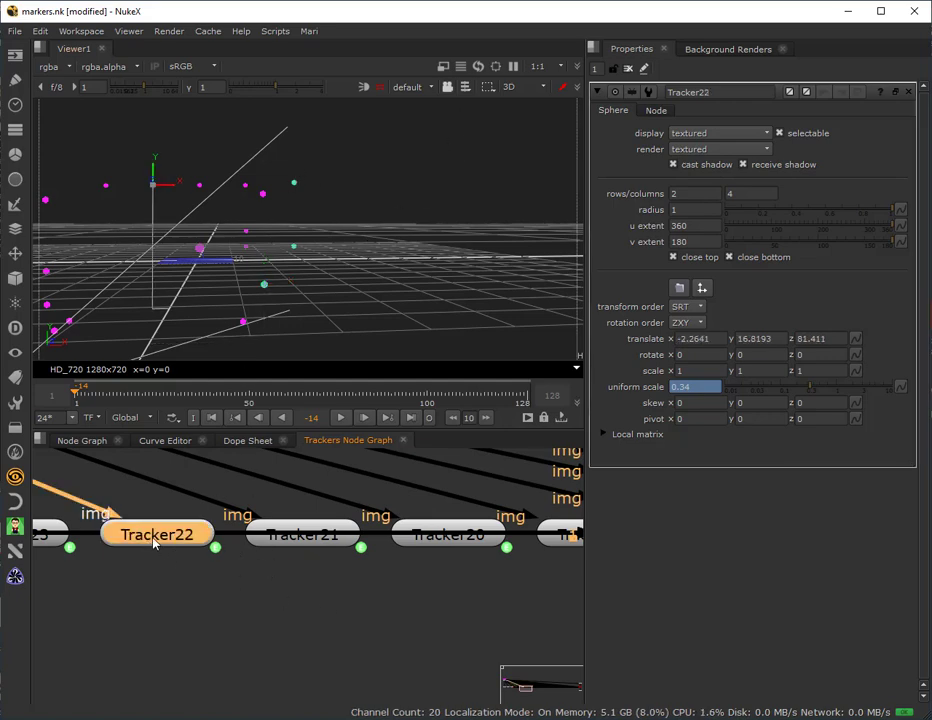
- Return to the main node graph, view the render in 2D and scrub to frame 3 to check Tracker22 against the footage
{"action": "left_click", "coordinate": [82, 440]}
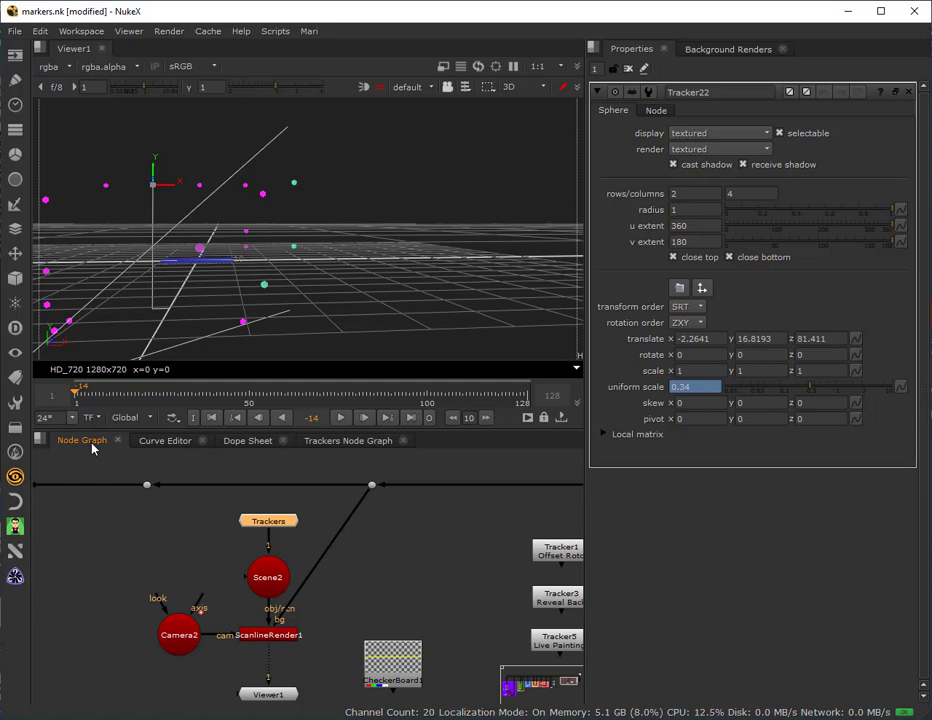
{"action": "left_click", "coordinate": [512, 87]}
{"action": "left_click", "coordinate": [518, 104]}
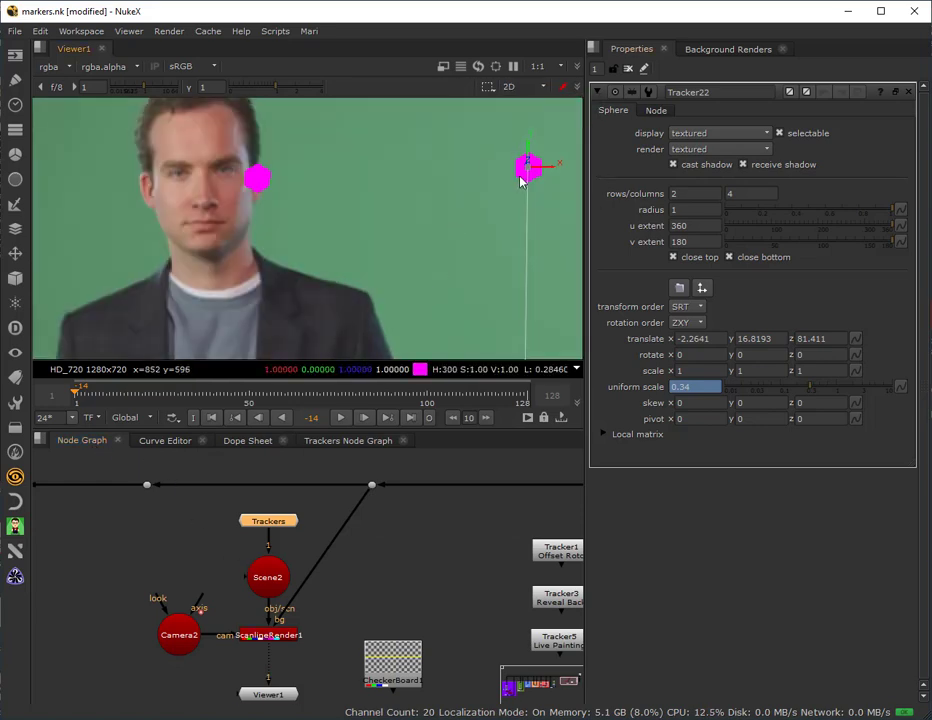
{"action": "left_click_drag", "start_coordinate": [88, 395], "coordinate": [82, 436]}
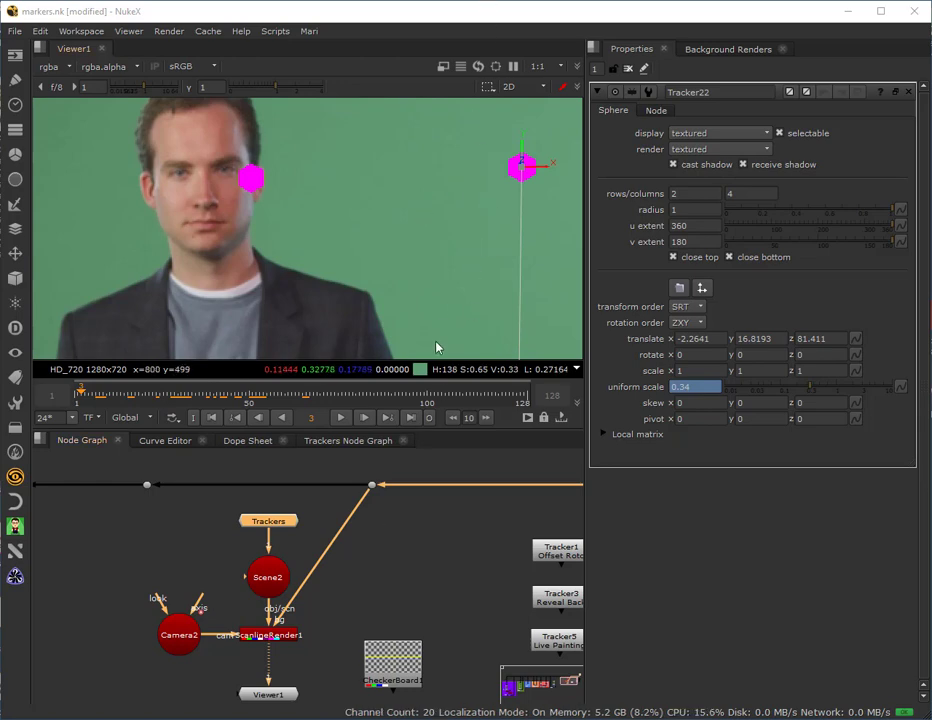
- Go back to the Trackers group's internal graph and examine the tracker points from above in the 3D view
{"action": "left_click", "coordinate": [315, 441]}
{"action": "scroll", "coordinate": [231, 587], "scroll_direction": "down", "scroll_amount": 9}
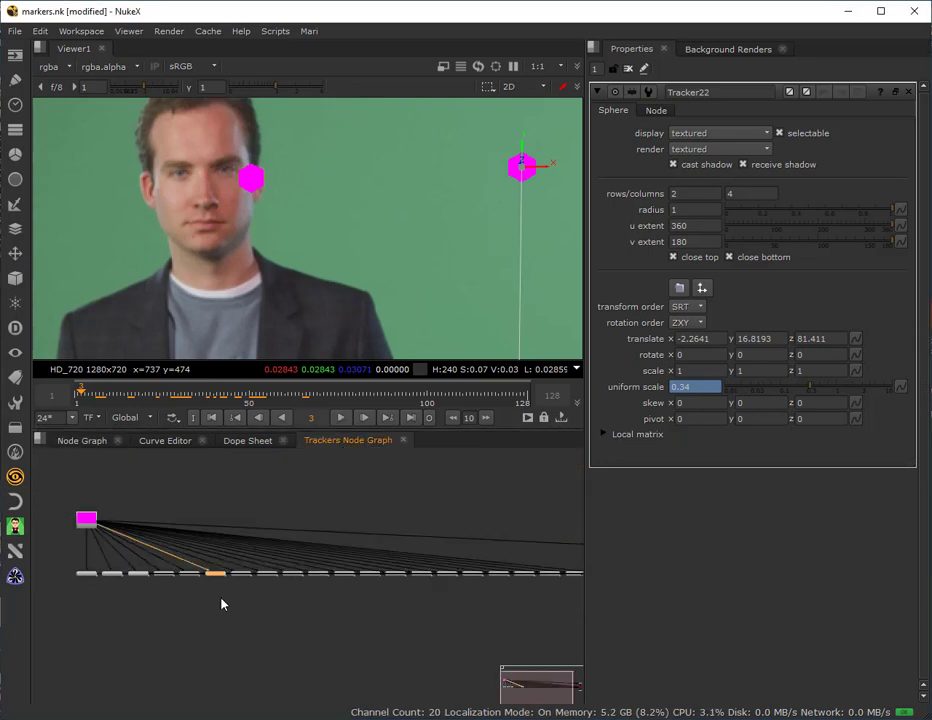
{"action": "middle_click_drag", "start_coordinate": [230, 615], "coordinate": [317, 600]}
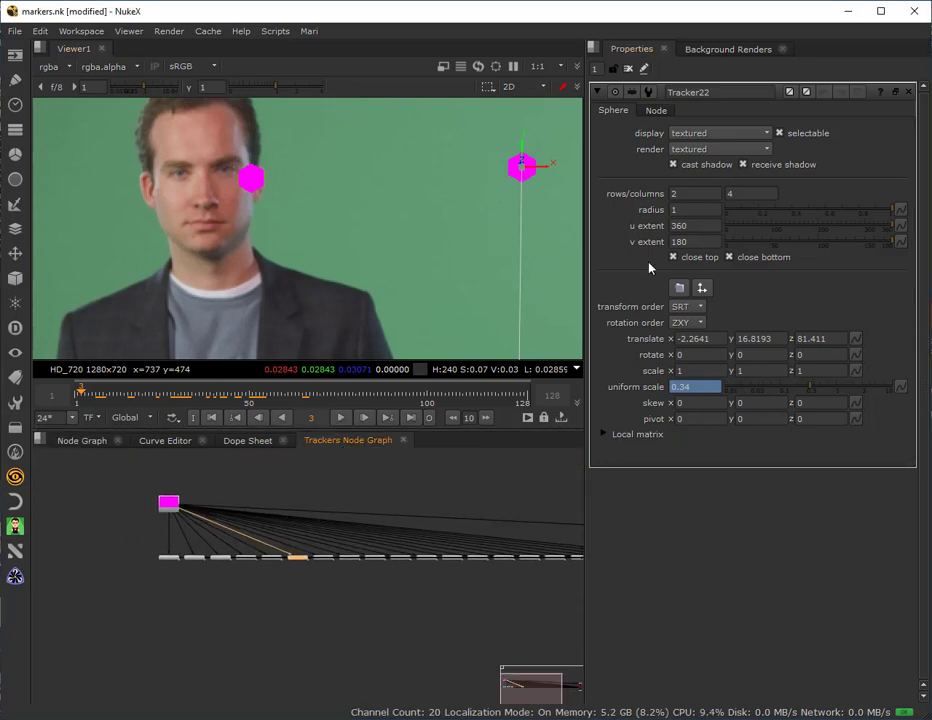
{"action": "left_click", "coordinate": [511, 87]}
{"action": "left_click", "coordinate": [518, 98]}
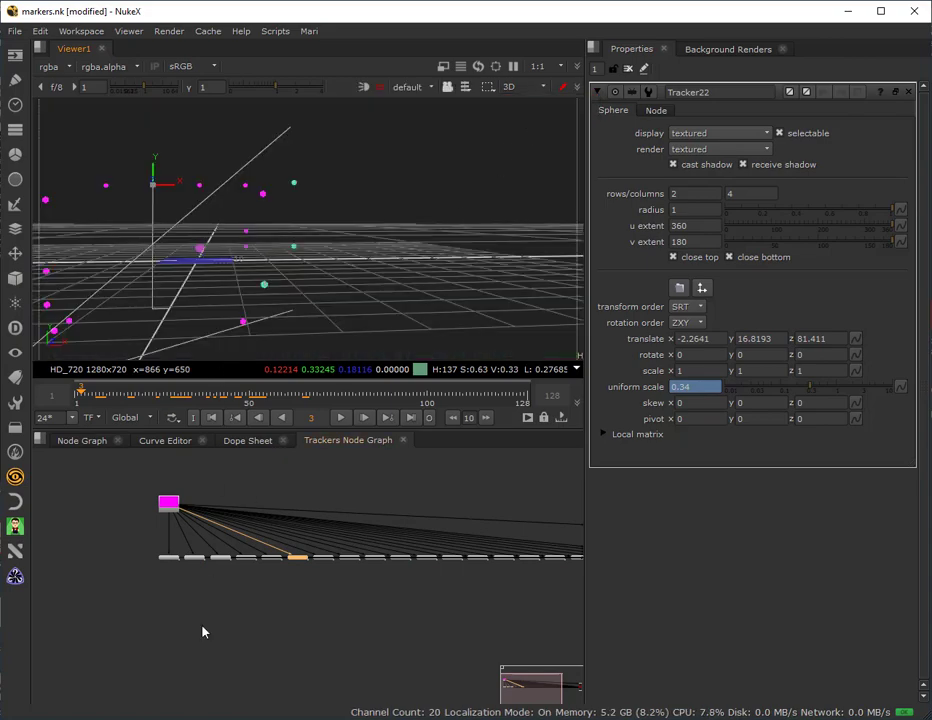
{"action": "scroll", "coordinate": [207, 243], "scroll_direction": "down", "scroll_amount": 4}
{"action": "scroll", "coordinate": [205, 249], "scroll_direction": "up", "scroll_amount": 1}
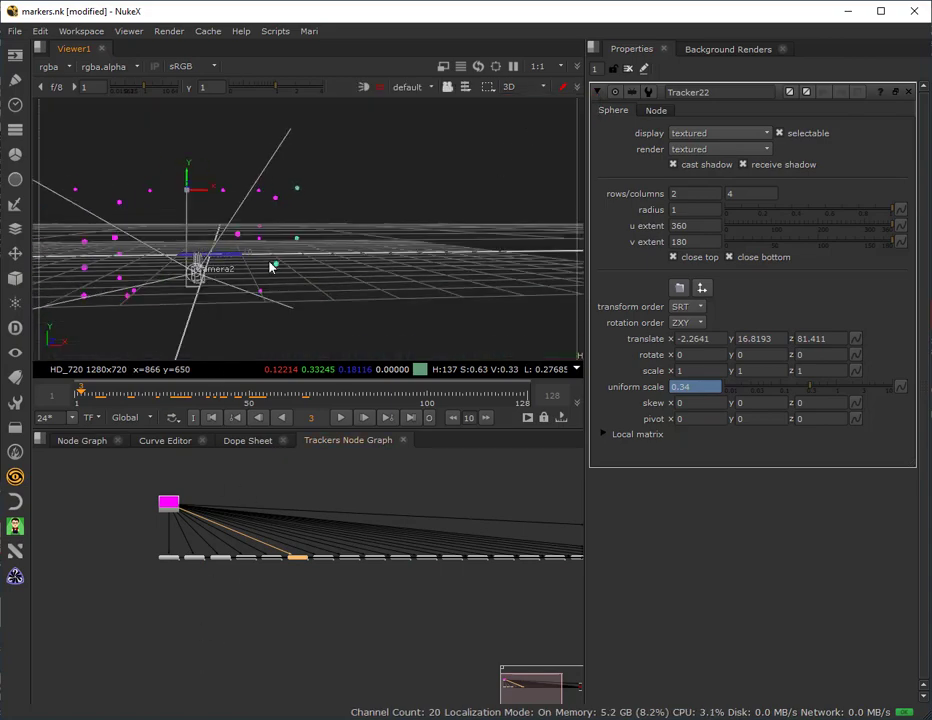
{"action": "left_click_drag", "start_coordinate": [308, 252], "coordinate": [315, 291], "text": "ctrl"}
- Add a Card geometry node, unconnected, inside the Trackers group and set its uniform scale to 10
{"action": "left_click", "coordinate": [243, 619]}
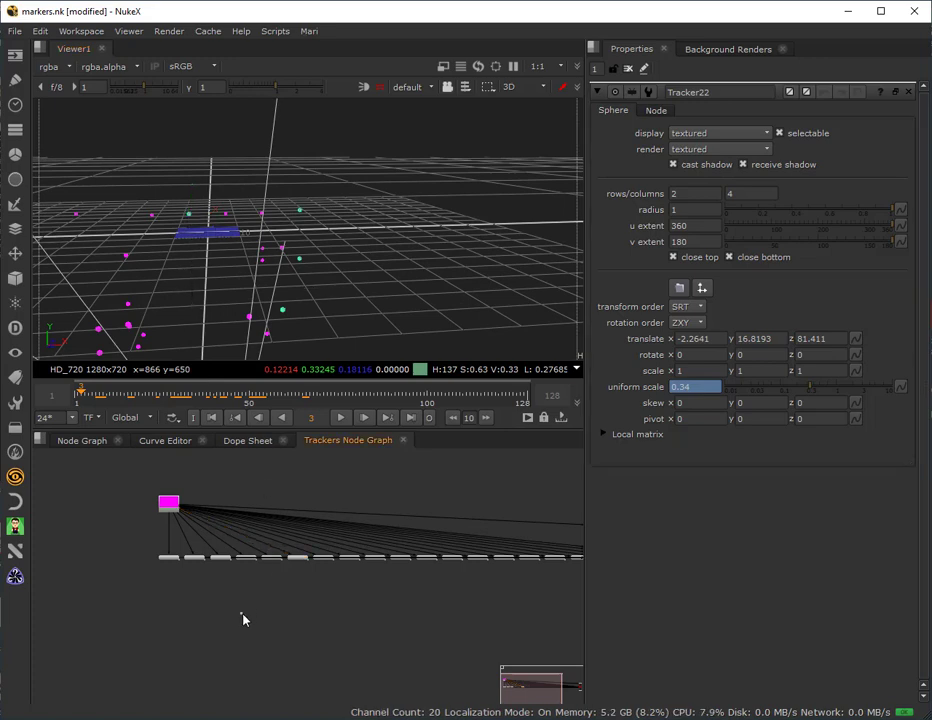
{"action": "left_click", "coordinate": [15, 278]}
{"action": "mouse_move", "coordinate": [80, 299]}
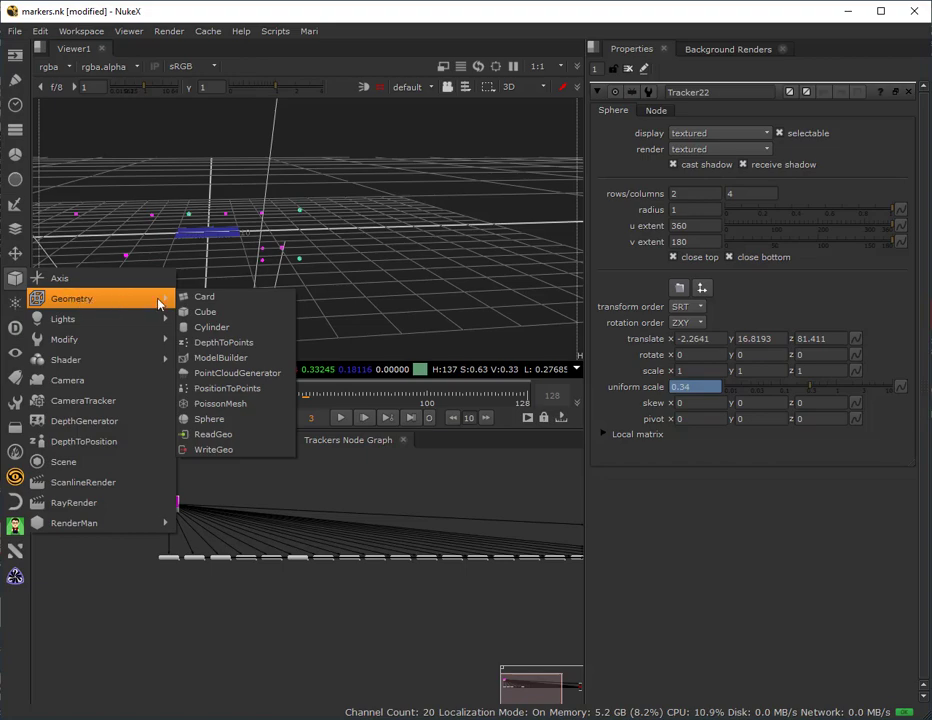
{"action": "left_click", "coordinate": [202, 297]}
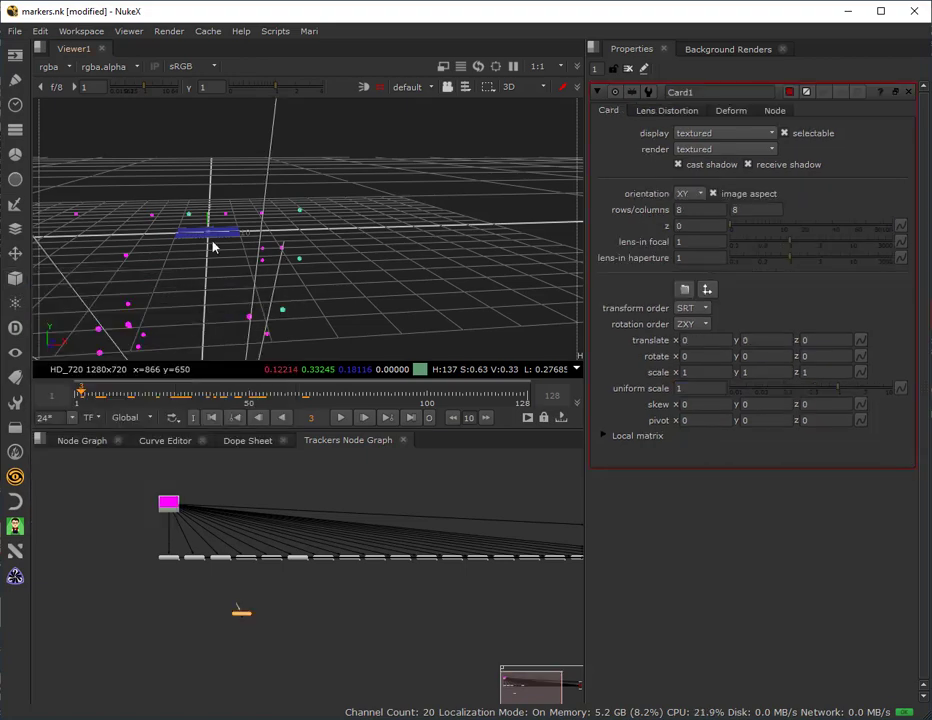
{"action": "scroll", "coordinate": [212, 245], "scroll_direction": "up", "scroll_amount": 4}
{"action": "left_click_drag", "start_coordinate": [156, 263], "coordinate": [176, 302], "text": "ctrl"}
{"action": "left_click", "coordinate": [694, 388]}
{"action": "type", "text": "0"}
{"action": "key", "text": "Return"}
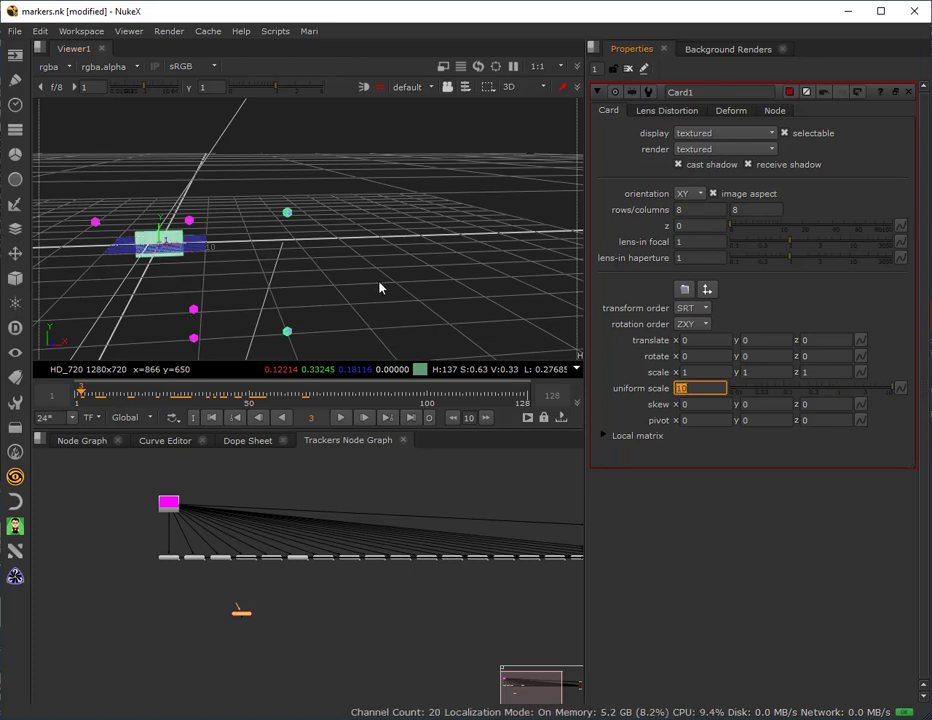
- Locate Tracker22's point in the 3D scene and place the Card1 node just below Tracker22 in the group graph
{"action": "scroll", "coordinate": [307, 557], "scroll_direction": "up", "scroll_amount": 2}
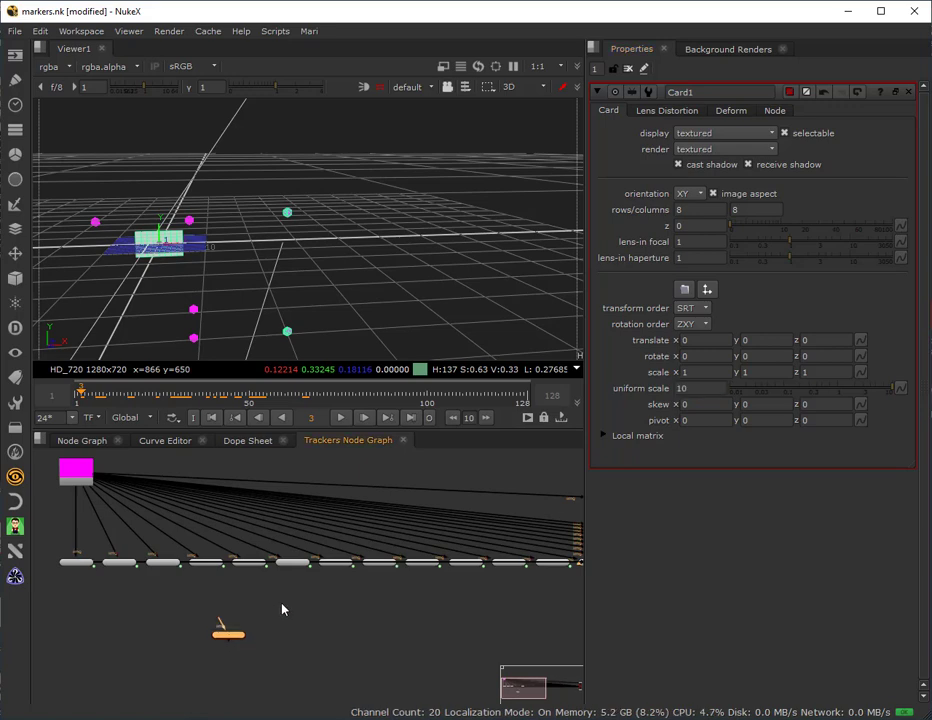
{"action": "scroll", "coordinate": [300, 590], "scroll_direction": "up", "scroll_amount": 2}
{"action": "left_click", "coordinate": [293, 559]}
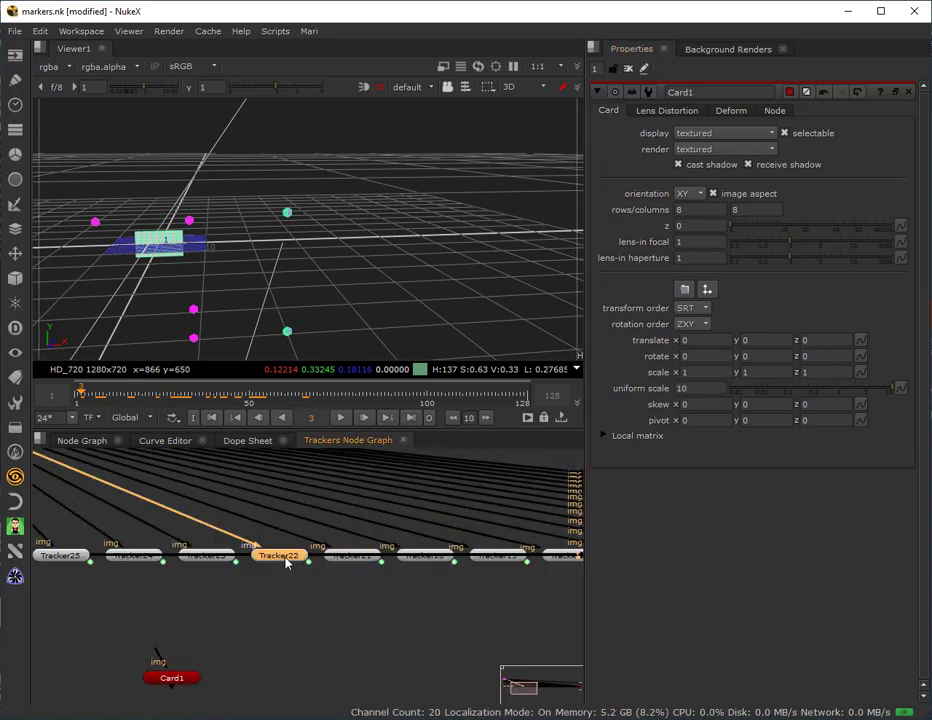
{"action": "left_click_drag", "start_coordinate": [385, 187], "coordinate": [135, 233], "text": "ctrl"}
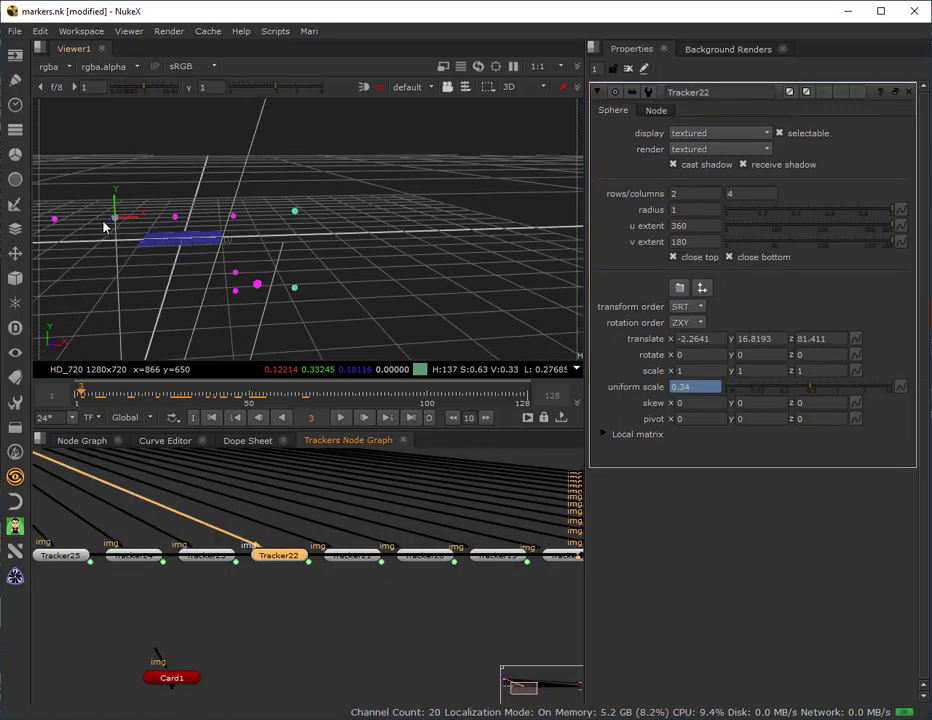
{"action": "left_click_drag", "start_coordinate": [187, 253], "coordinate": [348, 254], "text": "ctrl"}
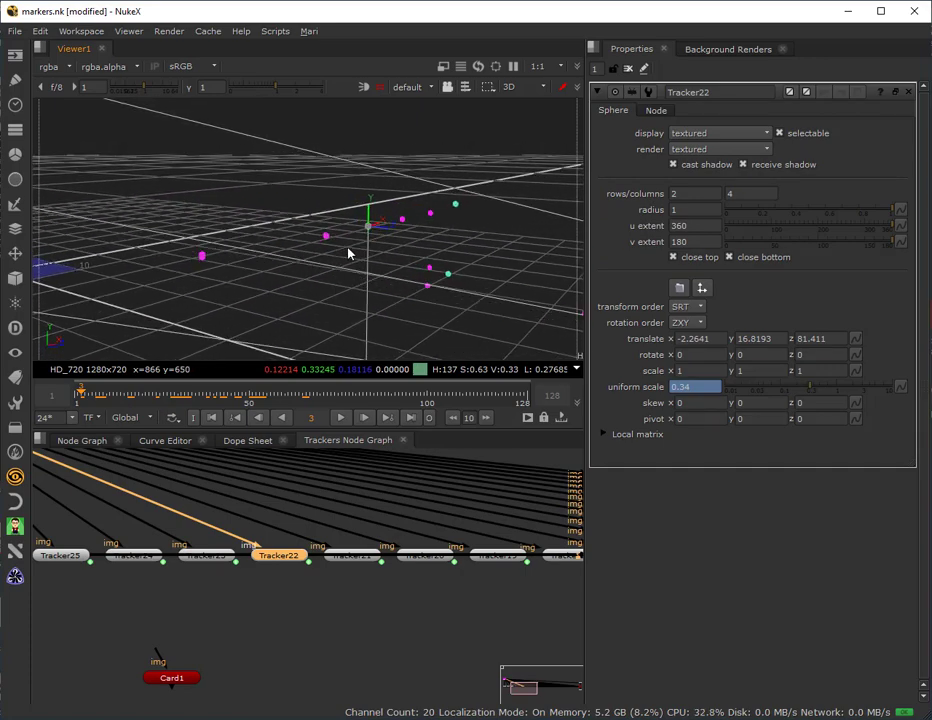
{"action": "double_click", "coordinate": [179, 681]}
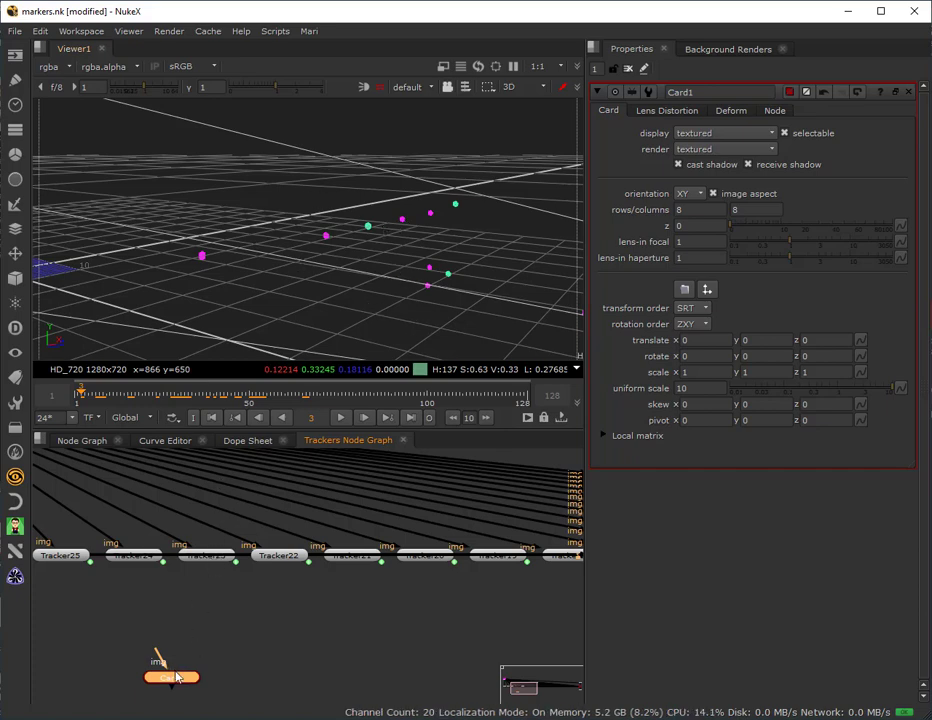
{"action": "left_click_drag", "start_coordinate": [176, 676], "coordinate": [250, 632]}
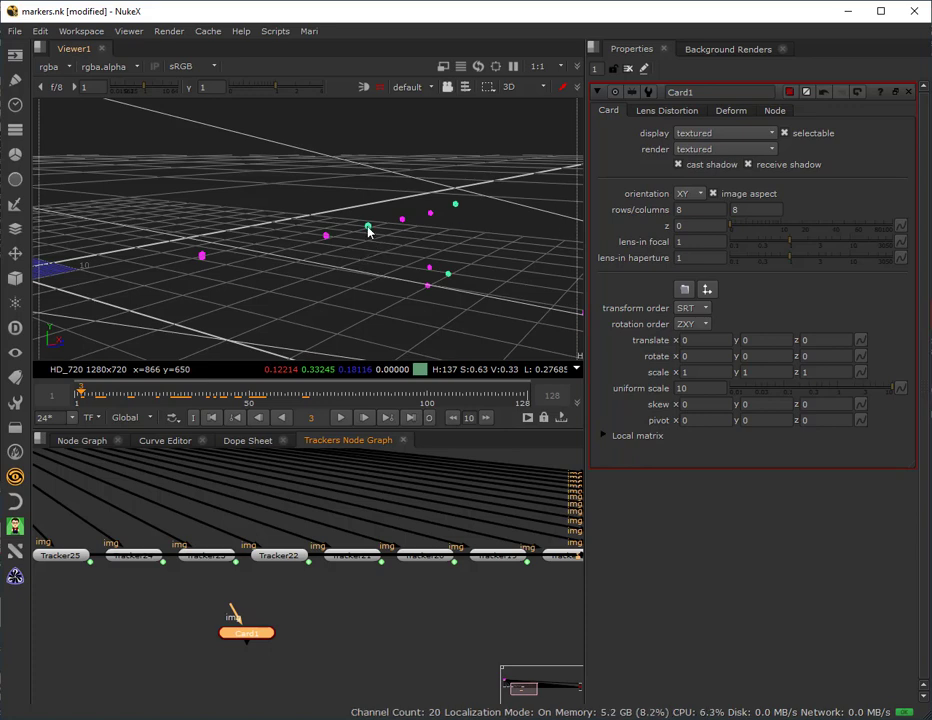
- Copy Tracker22's translate values and paste them into Card1's translate
{"action": "left_click", "coordinate": [277, 555]}
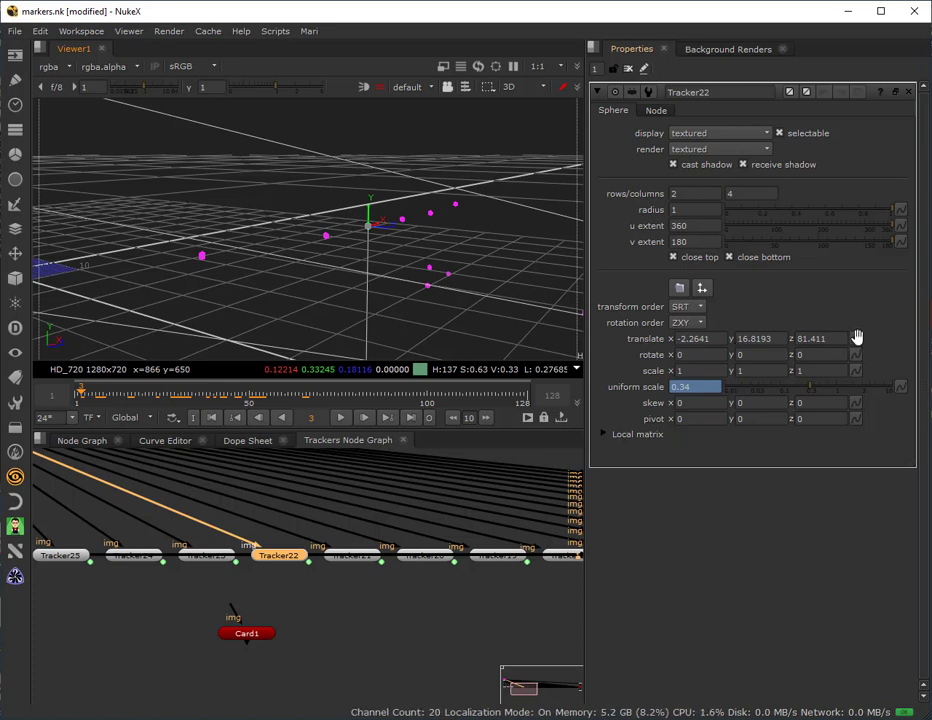
{"action": "left_click", "coordinate": [856, 339]}
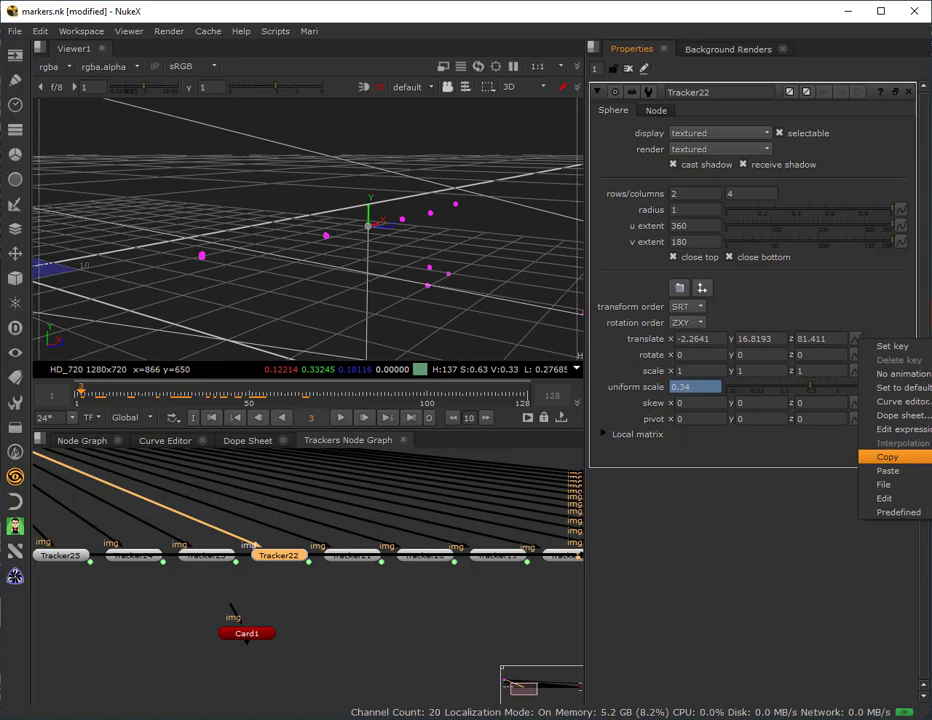
{"action": "left_click", "coordinate": [887, 457]}
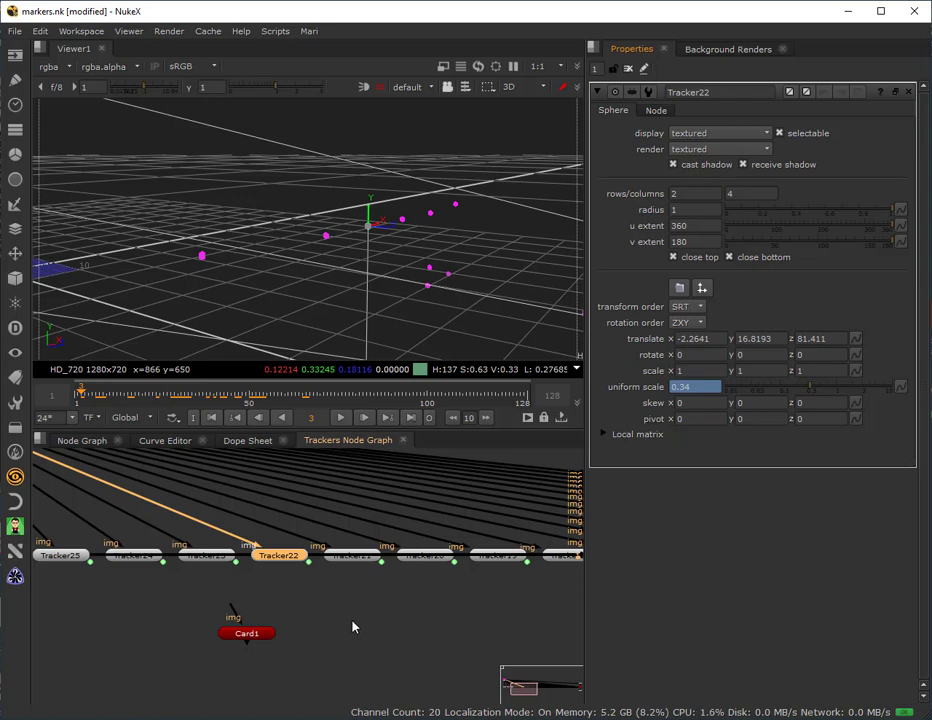
{"action": "double_click", "coordinate": [248, 635]}
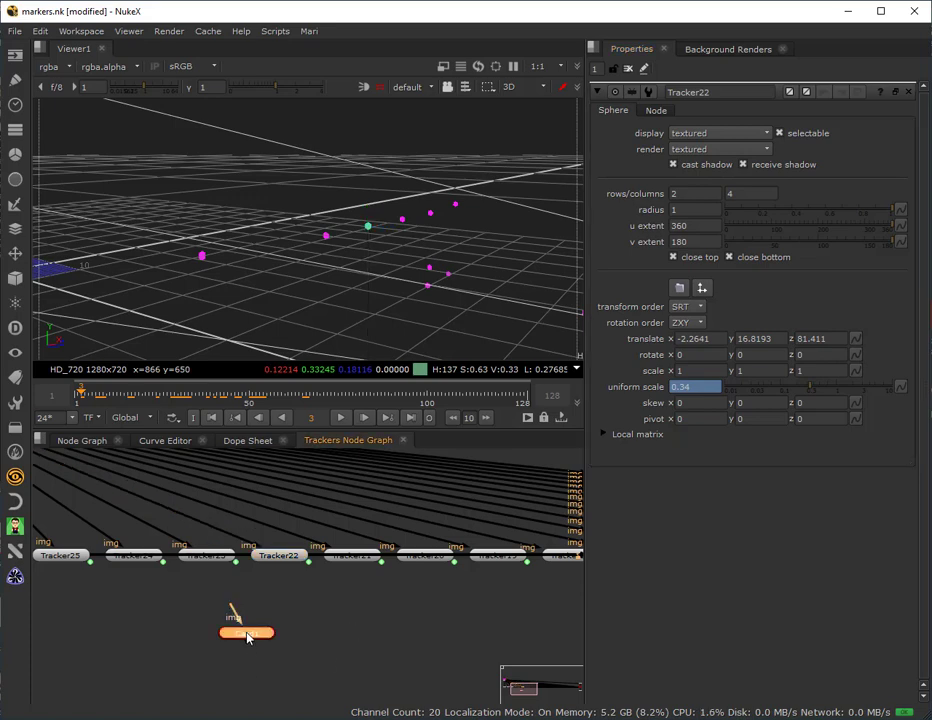
{"action": "left_click", "coordinate": [861, 340]}
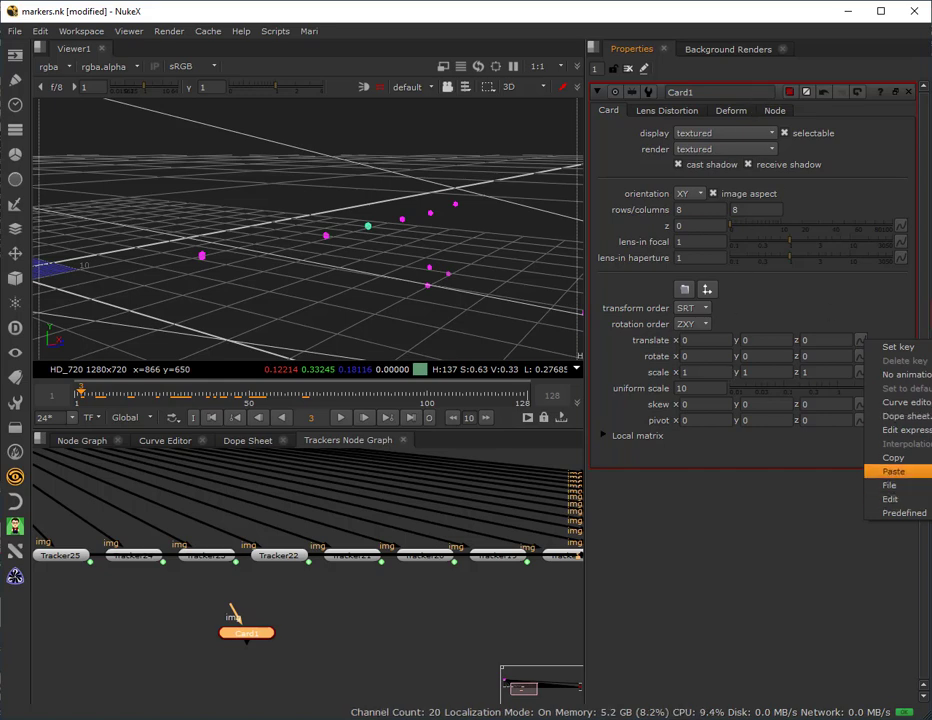
{"action": "left_click", "coordinate": [893, 471]}
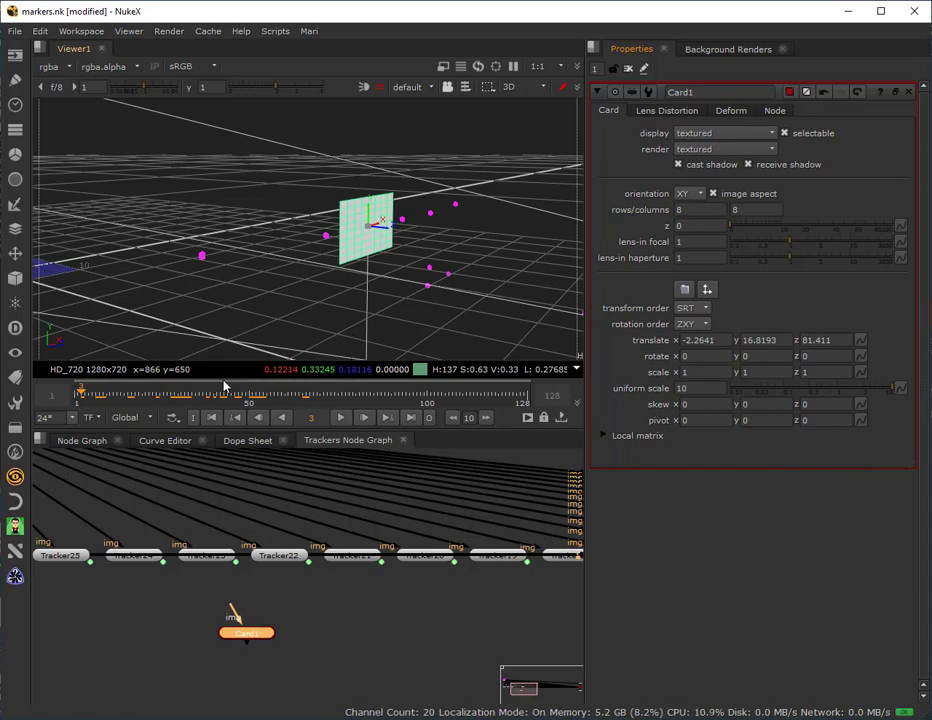
- Move the Card1 node out of the Trackers group into the main node graph, beside Scene2
{"action": "left_click_drag", "start_coordinate": [260, 641], "coordinate": [267, 628]}
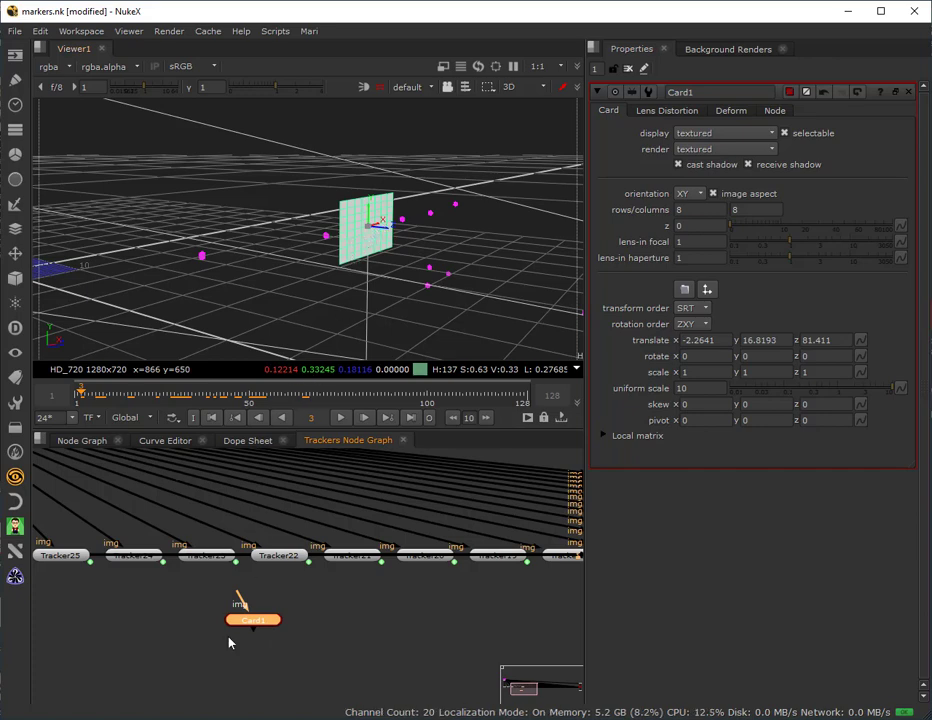
{"action": "left_click", "coordinate": [258, 633]}
{"action": "left_click", "coordinate": [261, 624]}
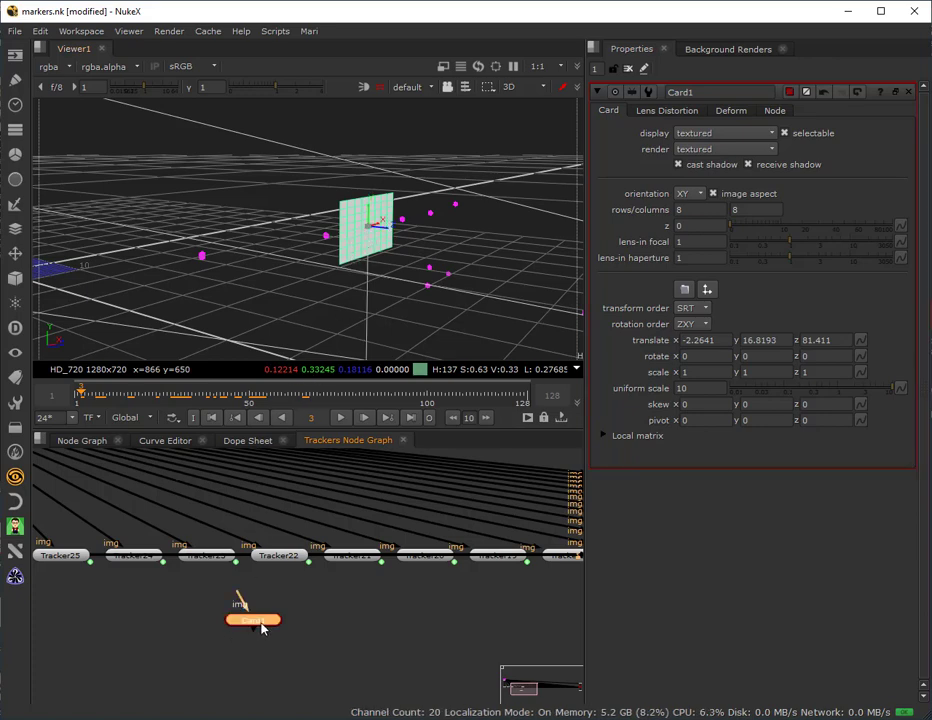
{"action": "key", "text": "Delete"}
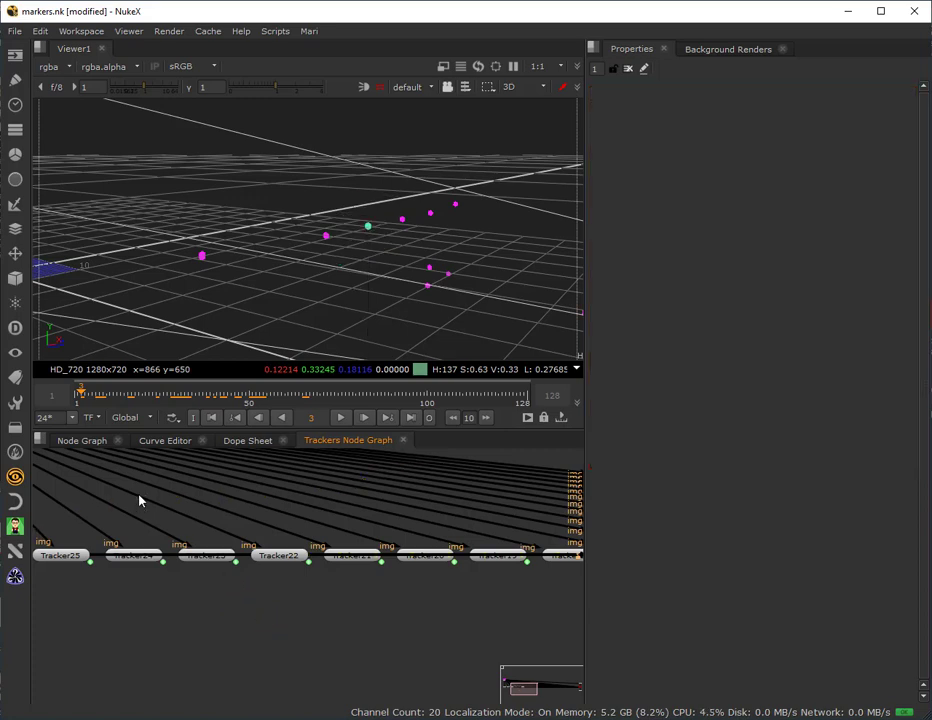
{"action": "left_click", "coordinate": [86, 442]}
{"action": "key", "text": "ctrl+v"}
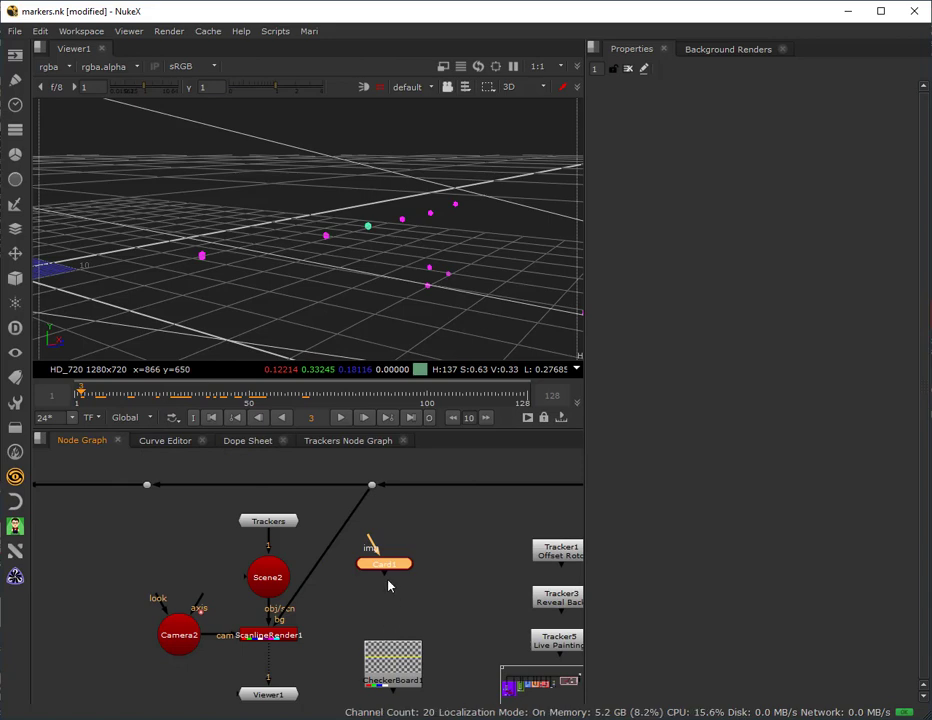
- Connect Card1 to Scene2, move it to the opposite side of Scene2, and feed CheckerBoard1 into Card1's img input
{"action": "left_click_drag", "start_coordinate": [381, 576], "coordinate": [267, 570]}
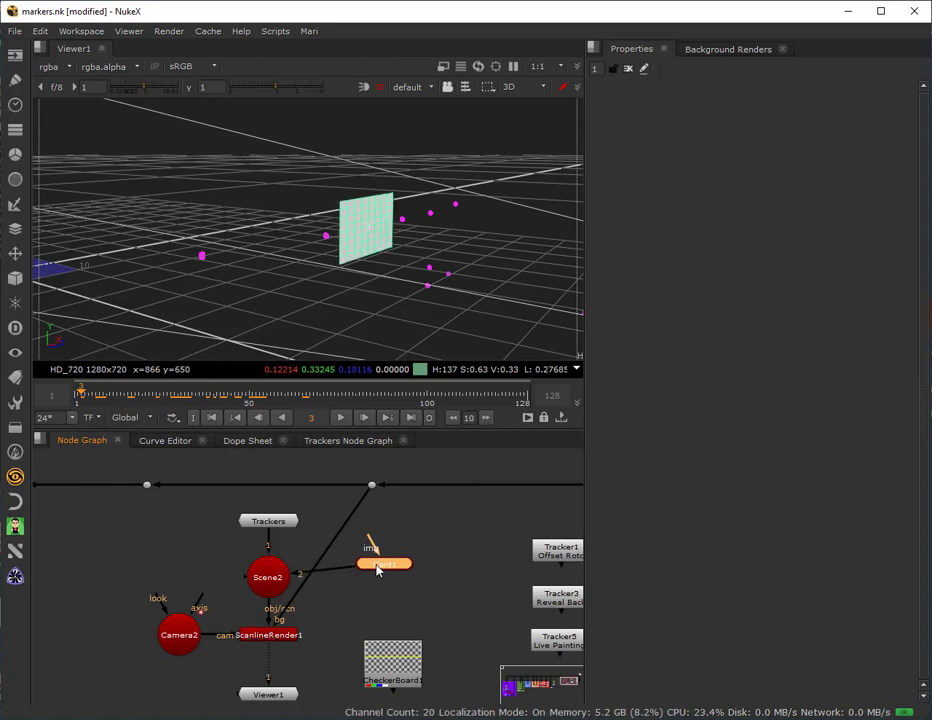
{"action": "left_click_drag", "start_coordinate": [377, 568], "coordinate": [100, 568]}
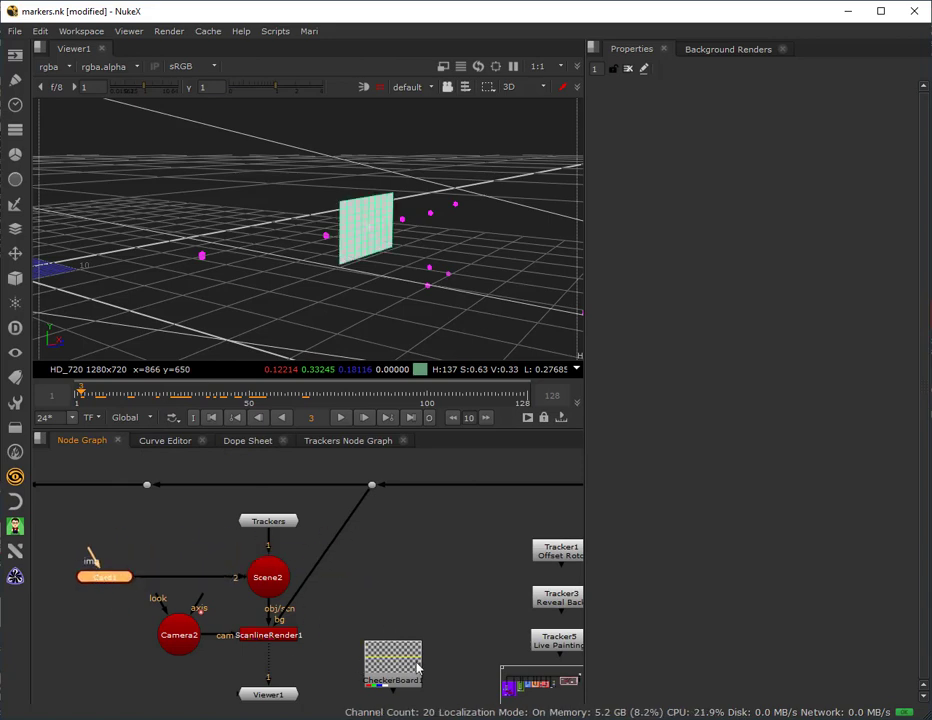
{"action": "left_click_drag", "start_coordinate": [416, 666], "coordinate": [130, 517]}
{"action": "left_click_drag", "start_coordinate": [88, 563], "coordinate": [105, 515]}
- Switch the viewer to 2D and play the shot to check how the checkerboard card follows the tracked point
{"action": "left_click", "coordinate": [510, 89]}
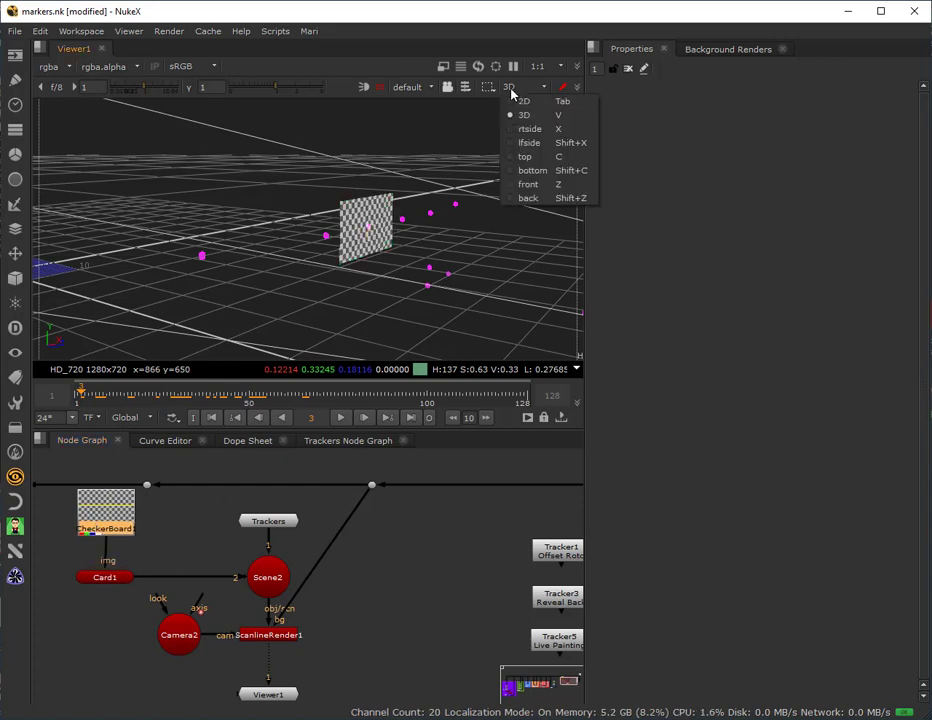
{"action": "left_click", "coordinate": [520, 99]}
{"action": "scroll", "coordinate": [307, 208], "scroll_direction": "down", "scroll_amount": 5}
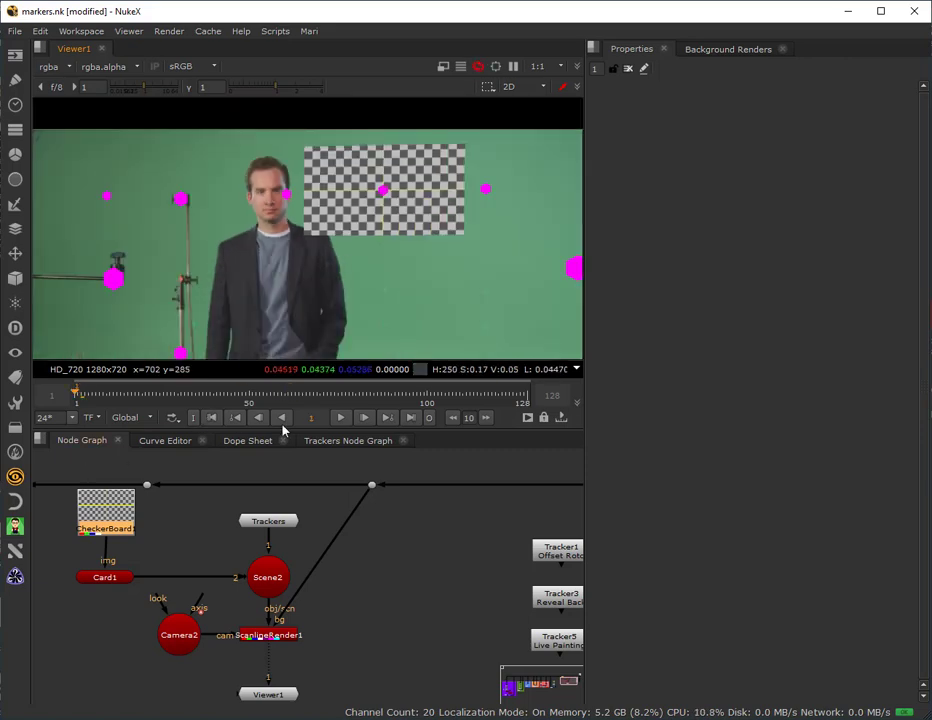
{"action": "left_click", "coordinate": [340, 417]}
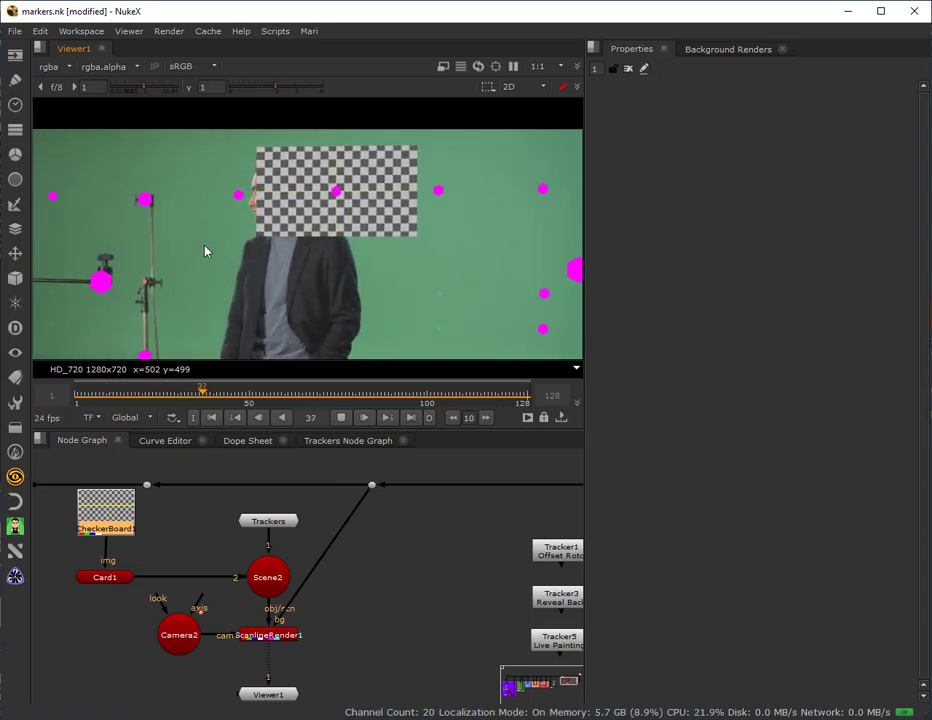
{"action": "left_click", "coordinate": [342, 418]}
{"action": "left_click", "coordinate": [342, 418]}
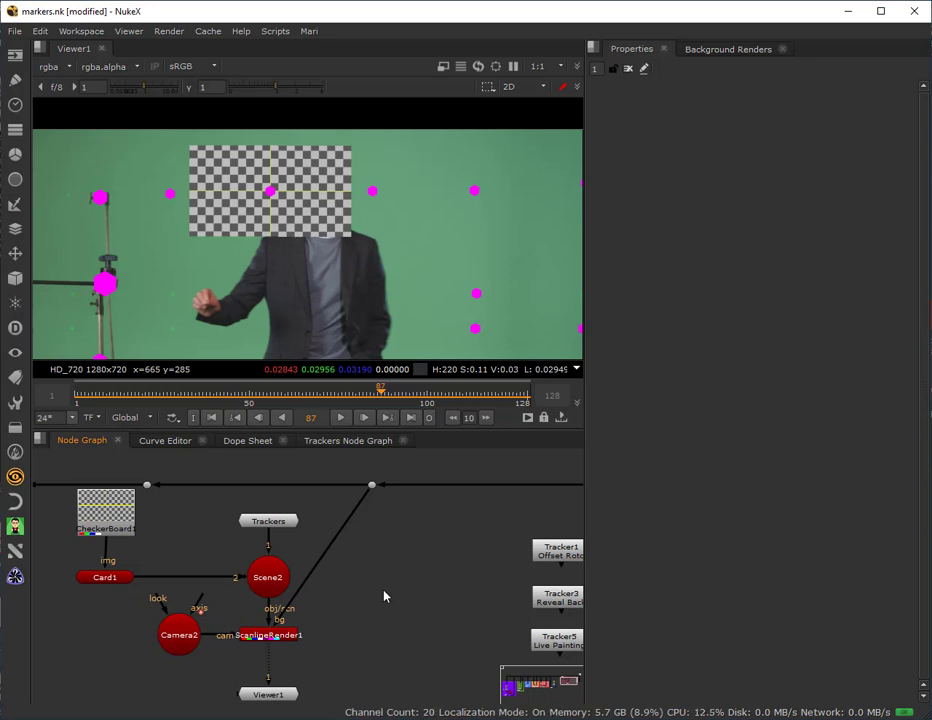
- Add an unconnected Project3D node in the free space beside Scene2
{"action": "key", "text": "Tab"}
{"action": "type", "text": "proj"}
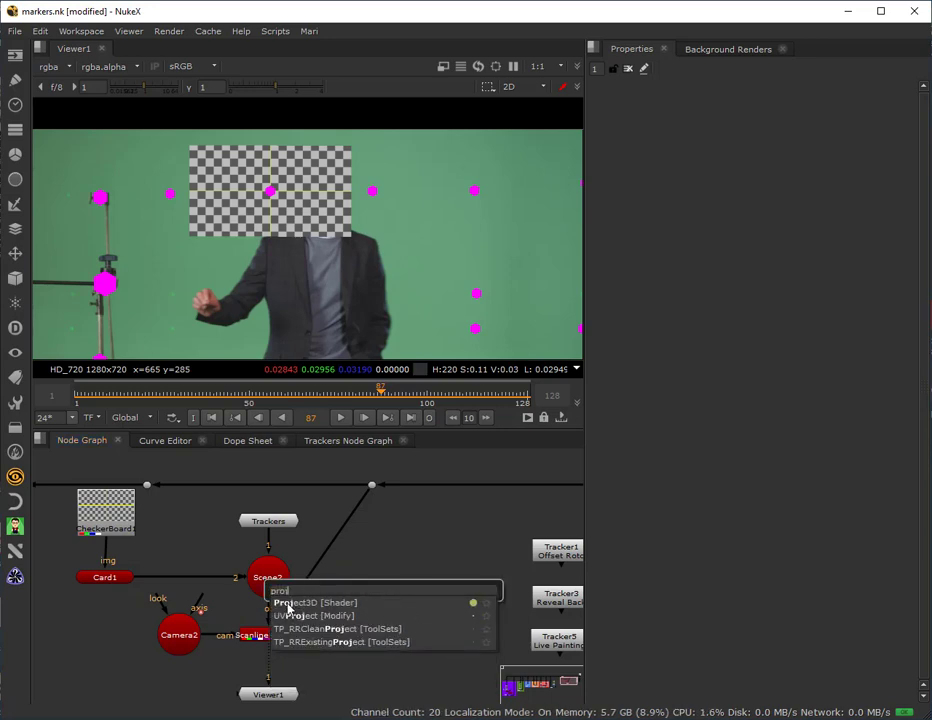
{"action": "key", "text": "Return"}
{"action": "left_click_drag", "start_coordinate": [386, 599], "coordinate": [369, 603]}
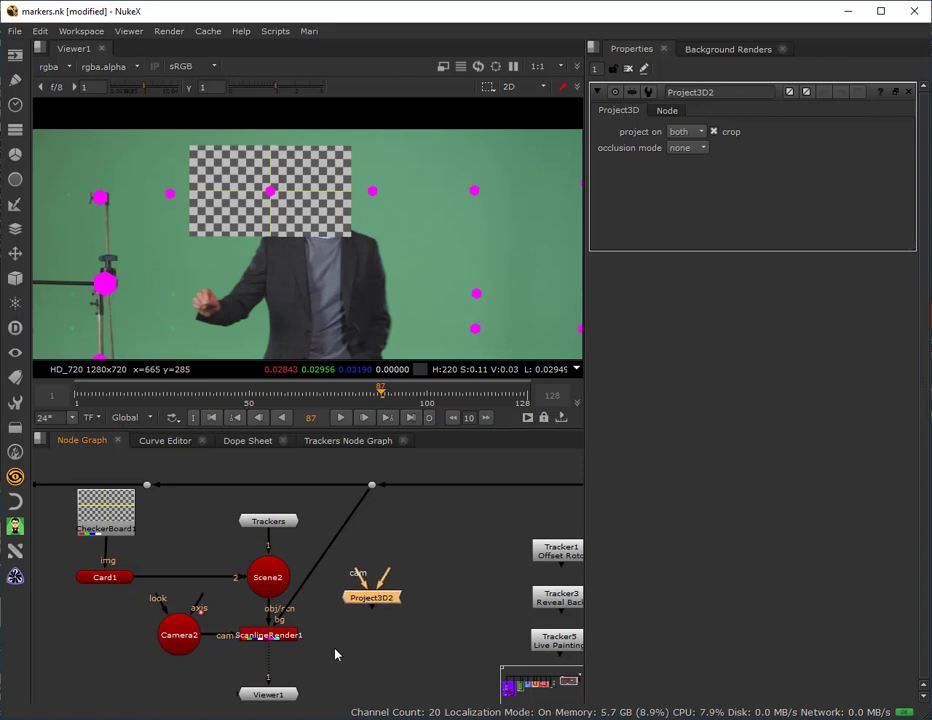
{"action": "middle_click_drag", "start_coordinate": [338, 666], "coordinate": [396, 651]}
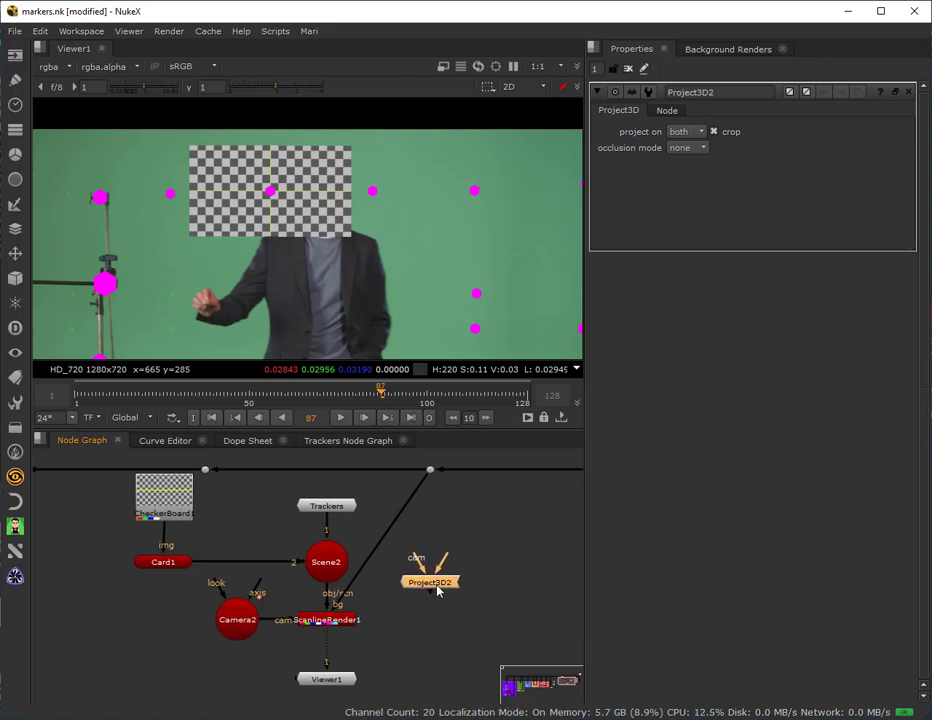
{"action": "mouse_move", "coordinate": [437, 591]}
{"action": "left_mouse_down"}
{"action": "mouse_move", "coordinate": [65, 637]}
{"action": "mouse_move", "coordinate": [434, 598]}
{"action": "mouse_move", "coordinate": [431, 562]}
{"action": "mouse_move", "coordinate": [439, 561]}
{"action": "mouse_move", "coordinate": [431, 568]}
{"action": "left_mouse_up"}
{"action": "scroll", "coordinate": [439, 568], "scroll_direction": "up", "scroll_amount": 2}
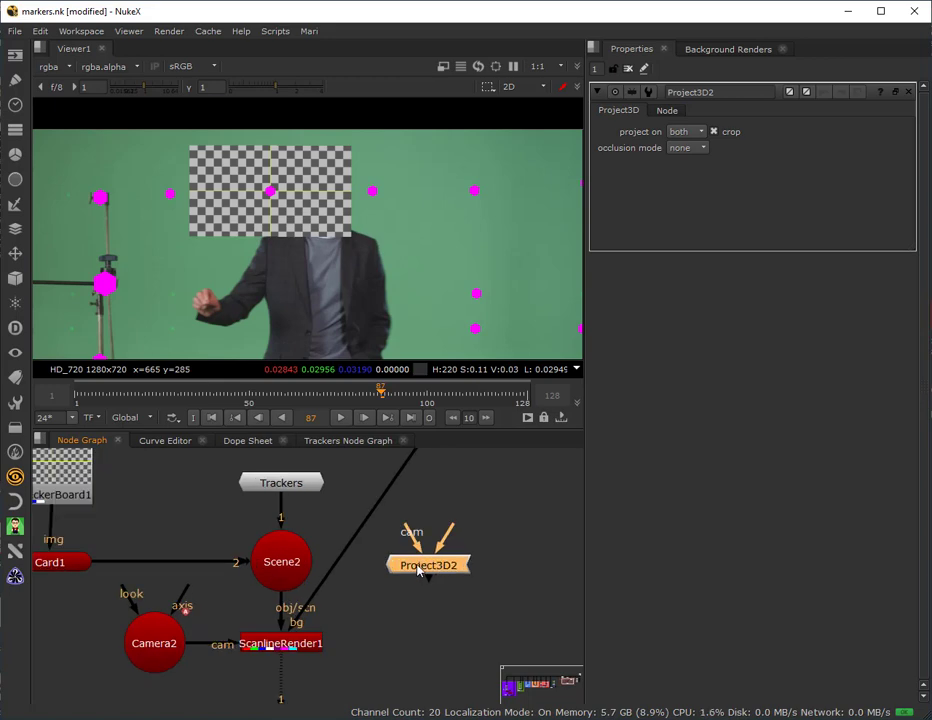
{"action": "left_click_drag", "start_coordinate": [418, 570], "coordinate": [420, 574]}
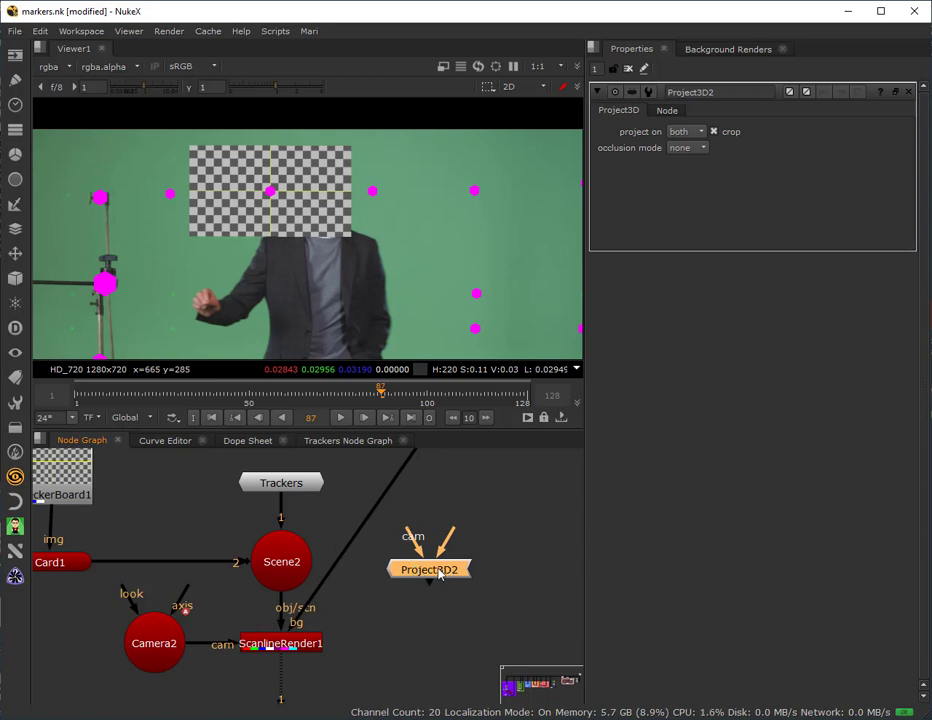
- Disconnect CheckerBoard1 from Card1 and connect the Project3D2 node into Card1's img input, directly above the card
{"action": "left_click_drag", "start_coordinate": [448, 572], "coordinate": [160, 525]}
{"action": "middle_click_drag", "start_coordinate": [66, 523], "coordinate": [239, 608]}
{"action": "left_click_drag", "start_coordinate": [242, 562], "coordinate": [133, 575]}
{"action": "left_click_drag", "start_coordinate": [296, 608], "coordinate": [209, 574]}
{"action": "left_click_drag", "start_coordinate": [161, 602], "coordinate": [232, 610]}
{"action": "left_click", "coordinate": [222, 643]}
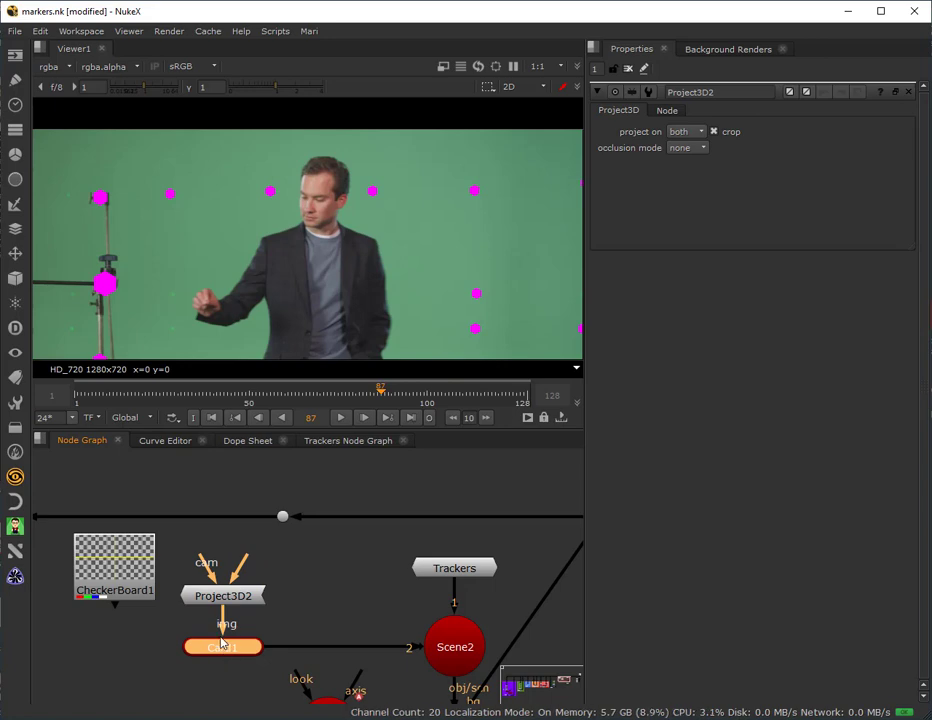
- Move CheckerBoard1 above the main plate pipe and shift the whole projection setup down to make room above Project3D2
{"action": "scroll", "coordinate": [164, 637], "scroll_direction": "down", "scroll_amount": 2}
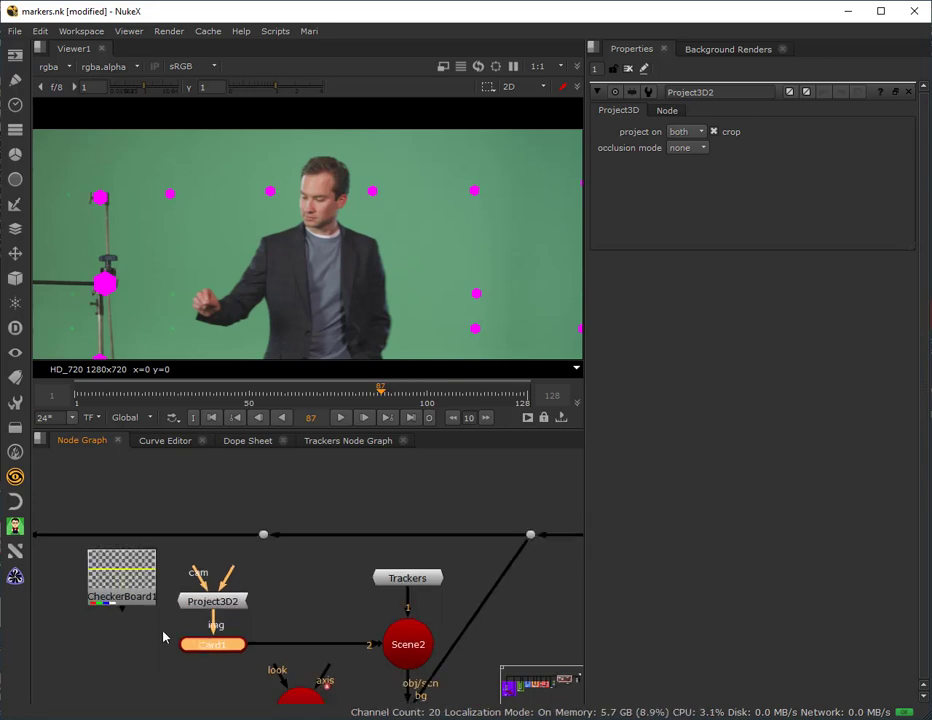
{"action": "left_click_drag", "start_coordinate": [137, 583], "coordinate": [218, 491]}
{"action": "scroll", "coordinate": [168, 662], "scroll_direction": "down", "scroll_amount": 3}
{"action": "middle_click_drag", "start_coordinate": [174, 648], "coordinate": [253, 598]}
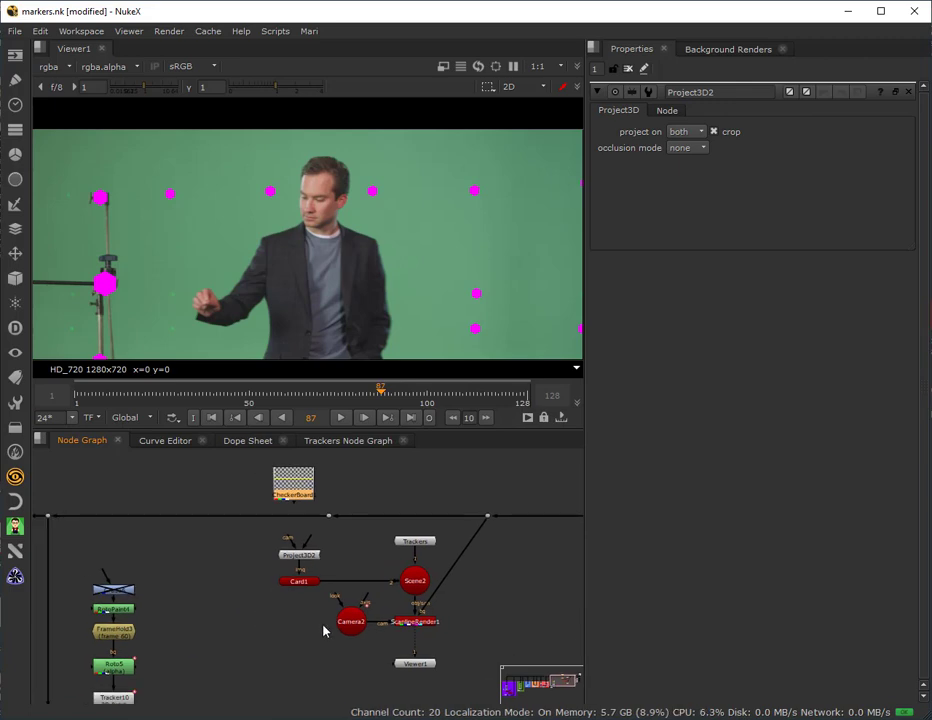
{"action": "scroll", "coordinate": [333, 634], "scroll_direction": "down", "scroll_amount": 1}
{"action": "middle_click_drag", "start_coordinate": [333, 634], "coordinate": [225, 612]}
{"action": "left_click_drag", "start_coordinate": [404, 666], "coordinate": [146, 530]}
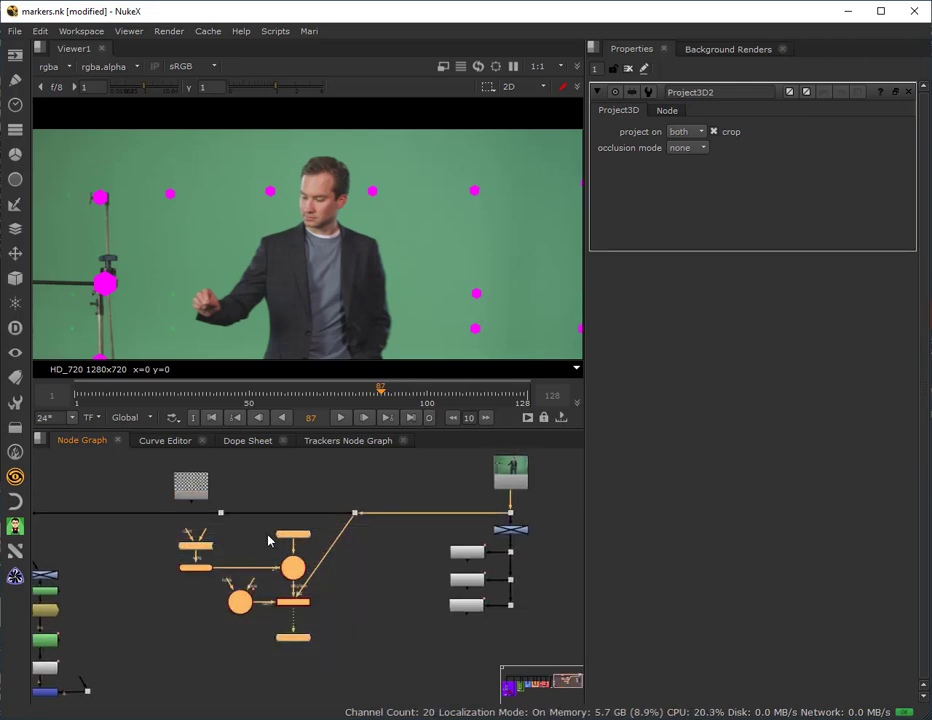
{"action": "left_click_drag", "start_coordinate": [290, 540], "coordinate": [295, 628]}
{"action": "middle_click_drag", "start_coordinate": [368, 631], "coordinate": [348, 540]}
{"action": "left_click_drag", "start_coordinate": [279, 574], "coordinate": [276, 599]}
- Delete the Tracker10 node below Roto5 in the old patch branch
{"action": "middle_click_drag", "start_coordinate": [94, 673], "coordinate": [218, 677]}
{"action": "scroll", "coordinate": [93, 601], "scroll_direction": "up", "scroll_amount": 2}
{"action": "middle_click_drag", "start_coordinate": [254, 591], "coordinate": [254, 646]}
{"action": "left_click", "coordinate": [171, 633]}
{"action": "key", "text": "Delete"}
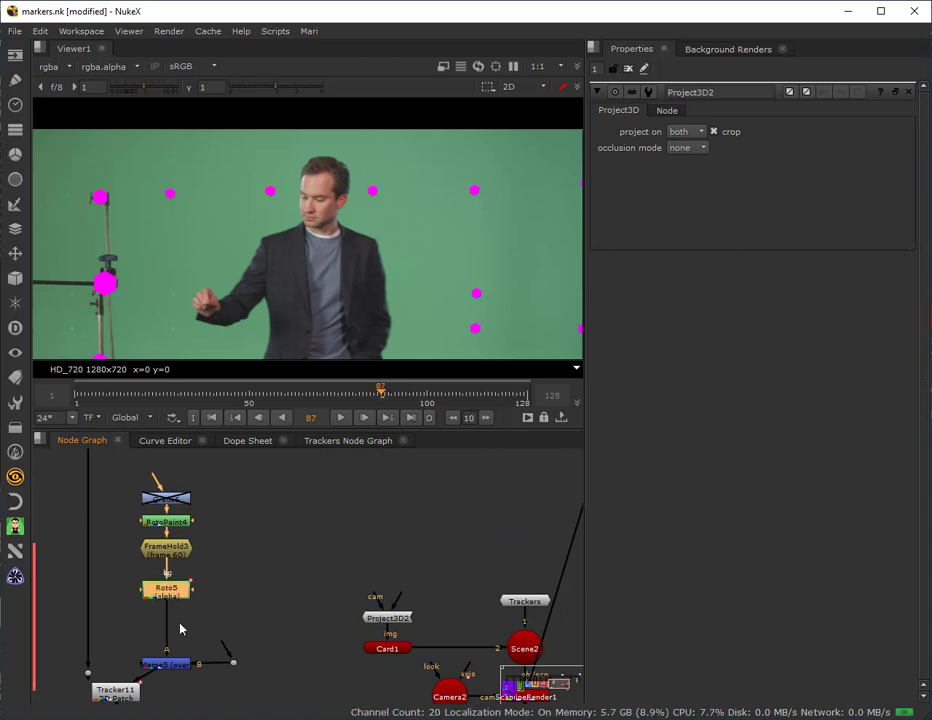
- Delete the Merge5 node and the dot feeding its B input, detaching the patch branch from Tracker11
{"action": "left_click", "coordinate": [120, 700]}
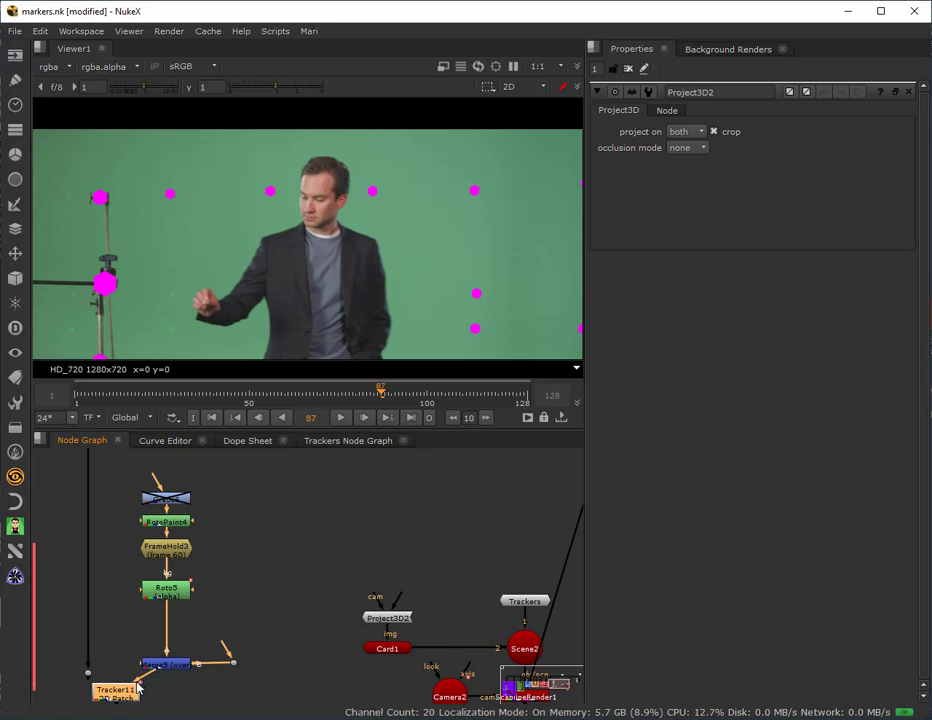
{"action": "left_click_drag", "start_coordinate": [137, 680], "coordinate": [163, 685]}
{"action": "left_click", "coordinate": [167, 668]}
{"action": "left_click_drag", "start_coordinate": [247, 682], "coordinate": [173, 653]}
{"action": "left_click_drag", "start_coordinate": [246, 641], "coordinate": [92, 682]}
{"action": "key", "text": "Delete"}
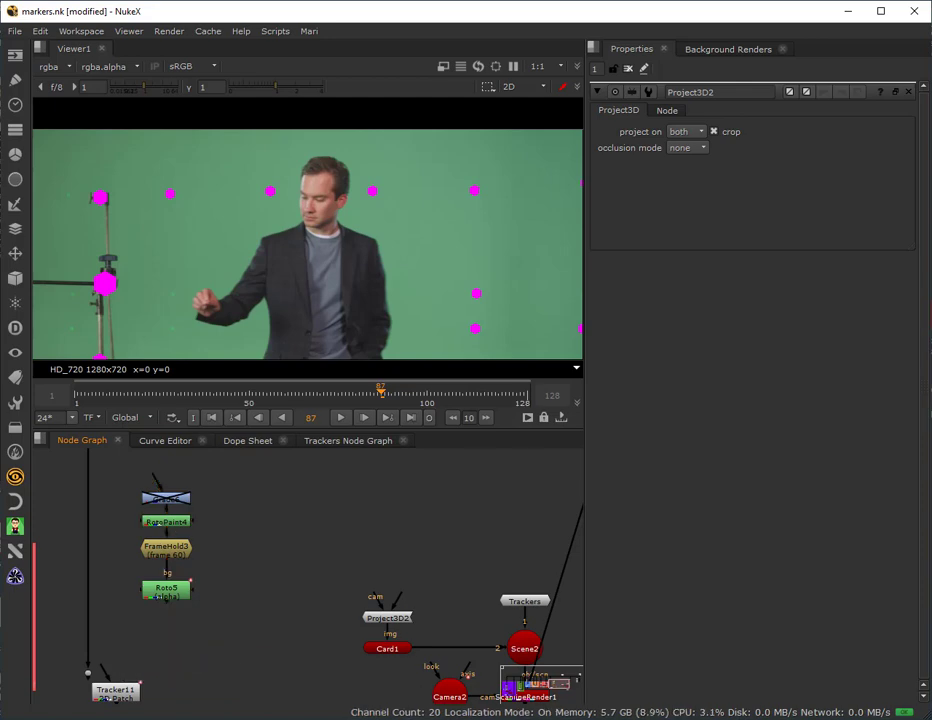
- Move the patch nodes through Roto5 below CheckerBoard1, align the plate pipe's dot above them, and connect the plate to the branch
{"action": "left_click_drag", "start_coordinate": [227, 618], "coordinate": [120, 459]}
{"action": "left_click_drag", "start_coordinate": [165, 596], "coordinate": [385, 562]}
{"action": "middle_click_drag", "start_coordinate": [353, 565], "coordinate": [223, 695]}
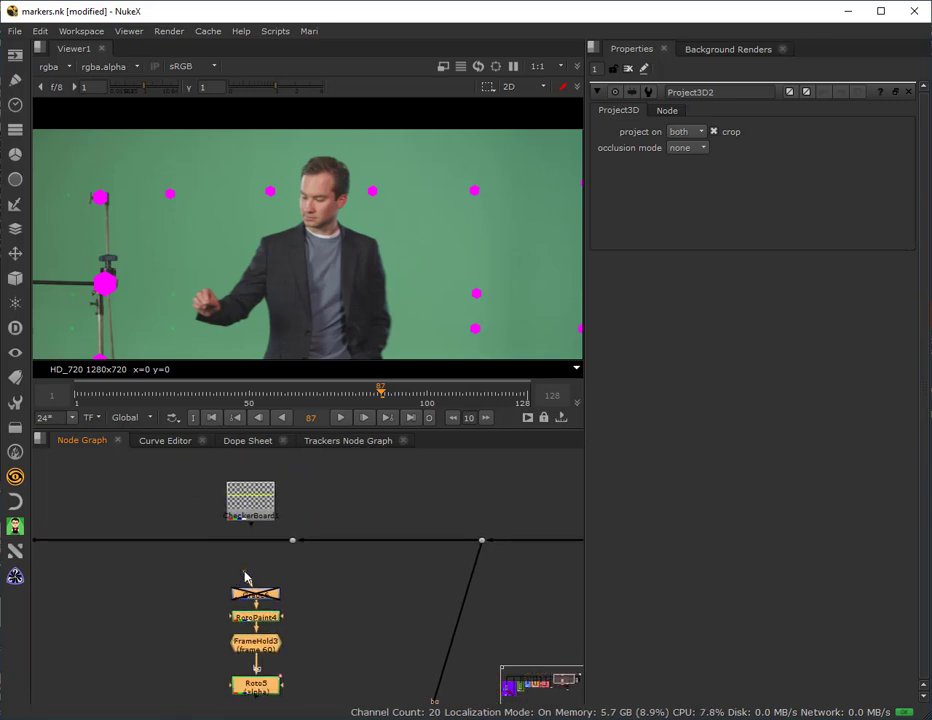
{"action": "left_click_drag", "start_coordinate": [299, 545], "coordinate": [259, 541]}
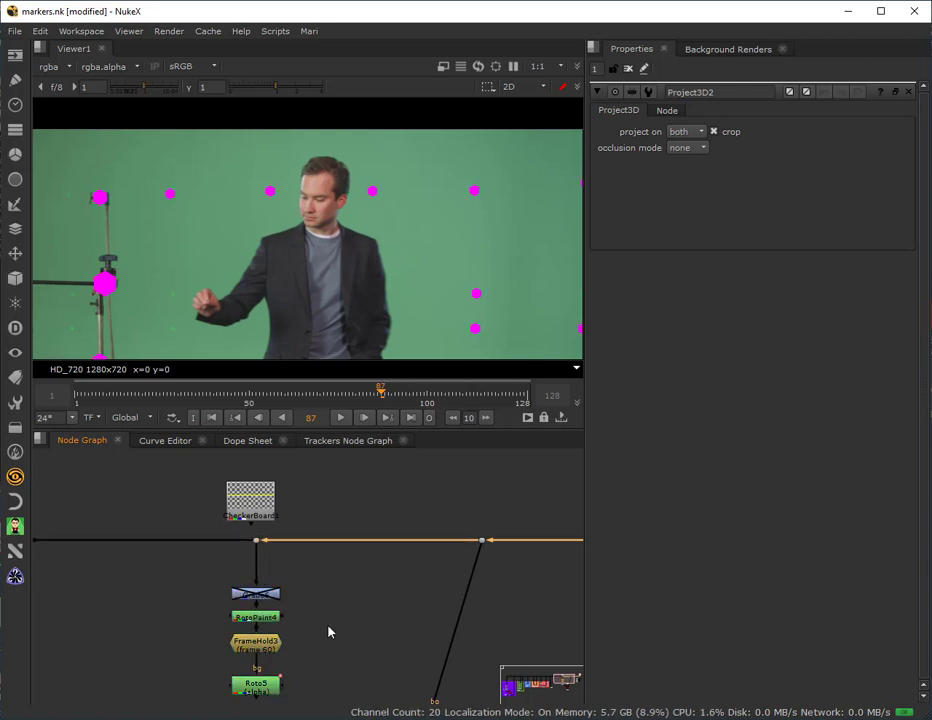
- Connect Roto5 into Project3D2's image input and line the patch branch up above Project3D2 and Card1
{"action": "middle_click_drag", "start_coordinate": [331, 630], "coordinate": [312, 495]}
{"action": "left_click_drag", "start_coordinate": [249, 600], "coordinate": [241, 538]}
{"action": "left_click_drag", "start_coordinate": [176, 513], "coordinate": [284, 650]}
{"action": "scroll", "coordinate": [285, 651], "scroll_direction": "down", "scroll_amount": 2}
{"action": "middle_click_drag", "start_coordinate": [335, 654], "coordinate": [345, 610]}
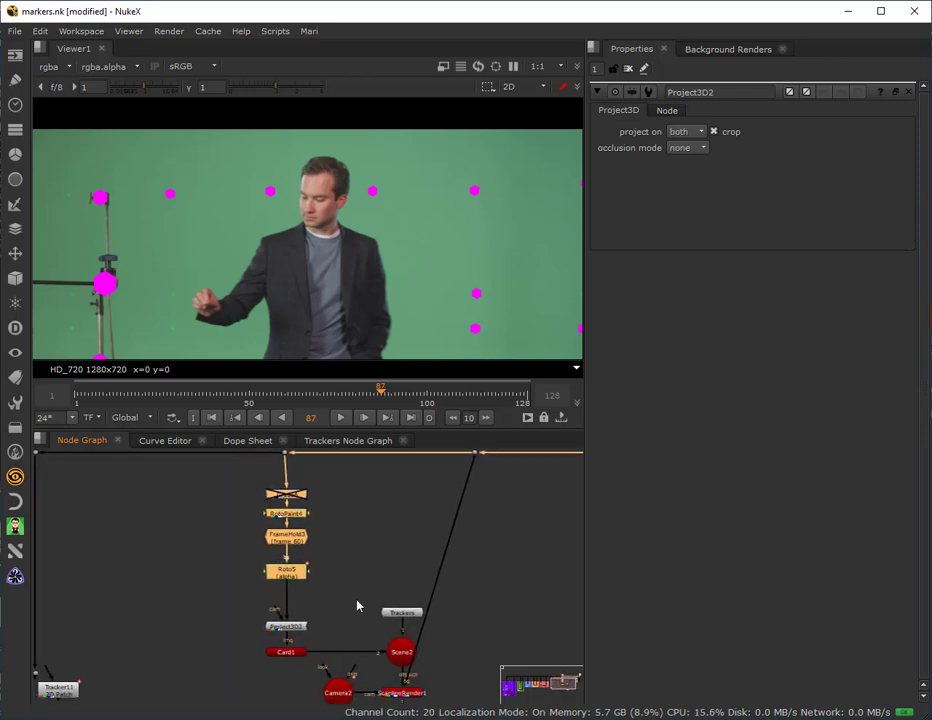
{"action": "left_click", "coordinate": [288, 628]}
{"action": "left_click_drag", "start_coordinate": [288, 628], "coordinate": [288, 619]}
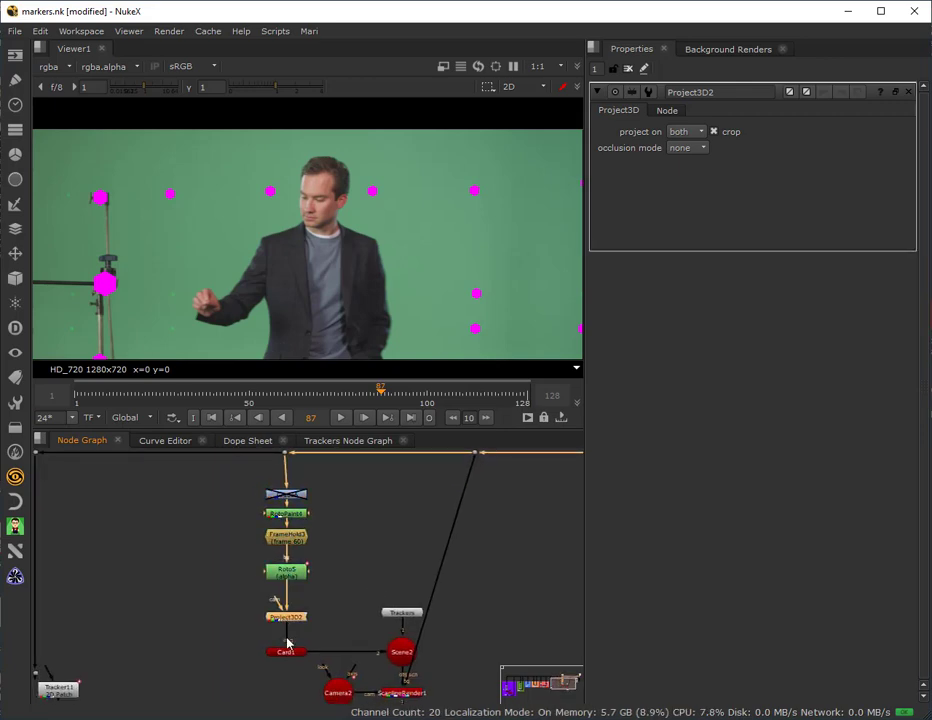
- Set the current frame to 60, the frame held by FrameHold3
{"action": "left_click", "coordinate": [286, 653]}
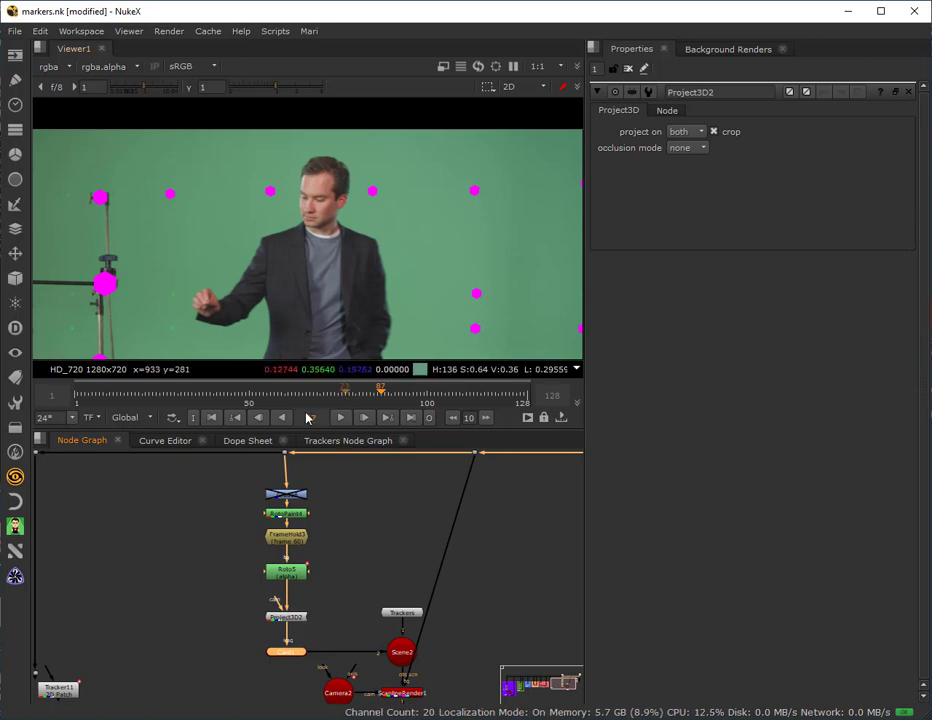
{"action": "left_click_drag", "start_coordinate": [363, 398], "coordinate": [286, 413]}
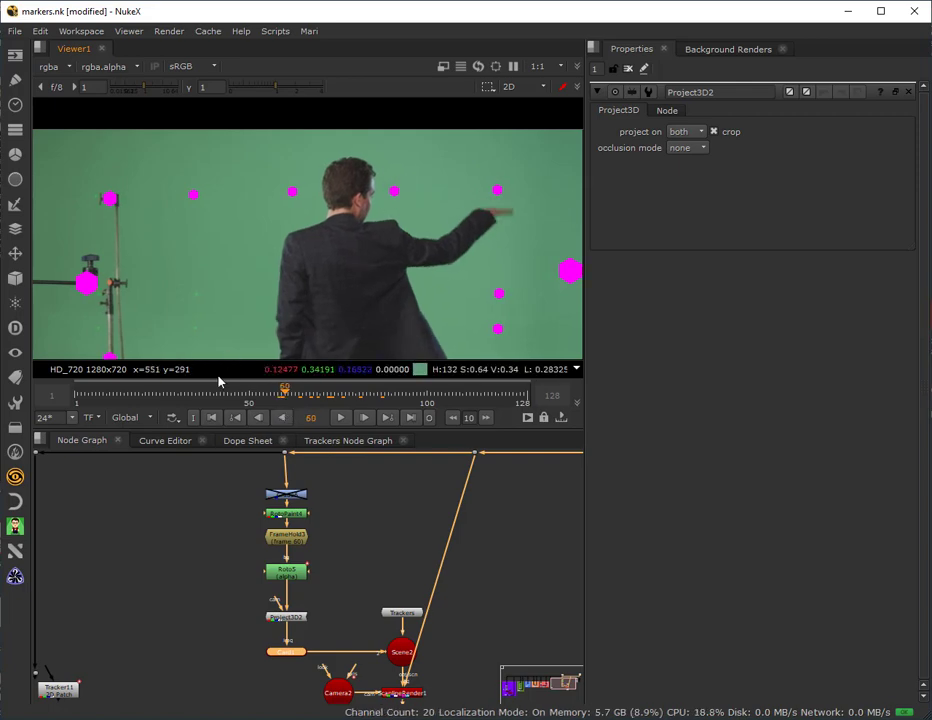
{"action": "scroll", "coordinate": [287, 555], "scroll_direction": "up", "scroll_amount": 3}
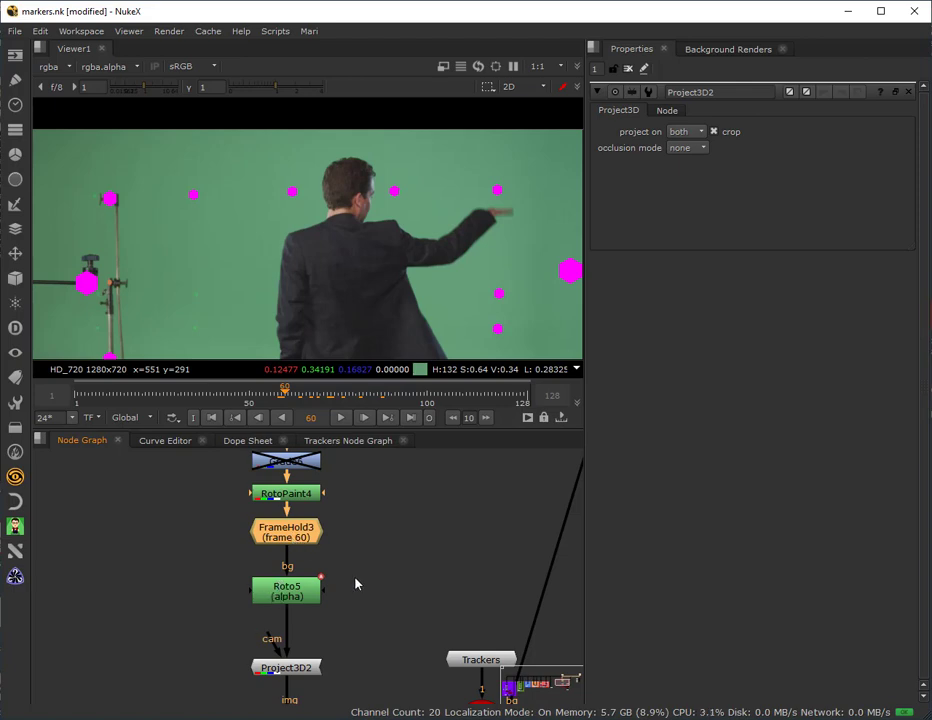
{"action": "scroll", "coordinate": [353, 585], "scroll_direction": "down", "scroll_amount": 2}
{"action": "middle_click_drag", "start_coordinate": [366, 677], "coordinate": [325, 591]}
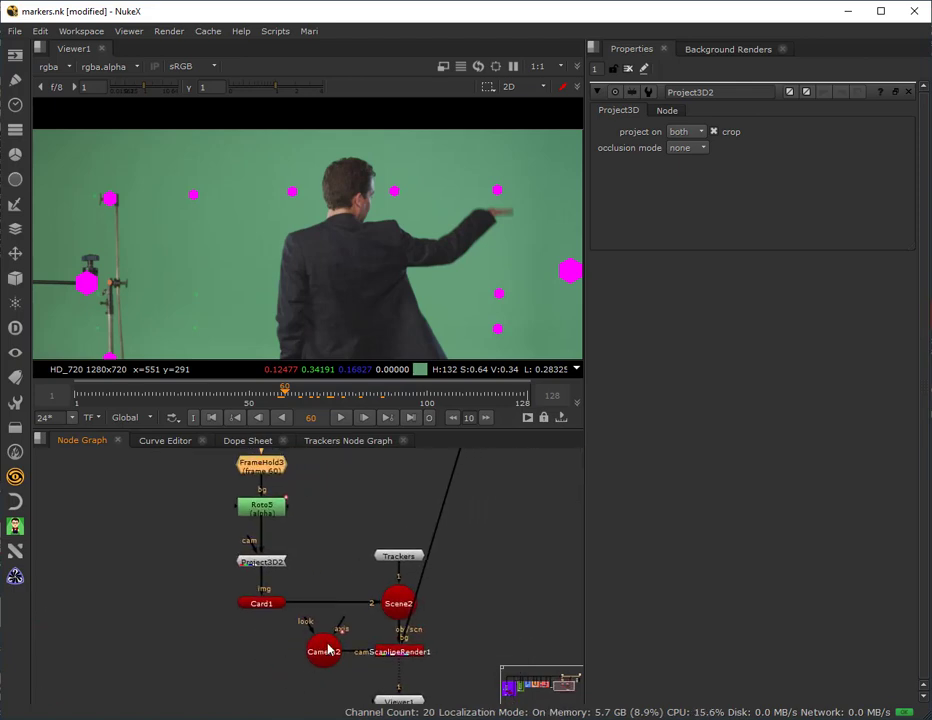
- Duplicate Camera2 and place the unconnected copy beside Project3D2 and Card1
{"action": "left_click", "coordinate": [325, 650]}
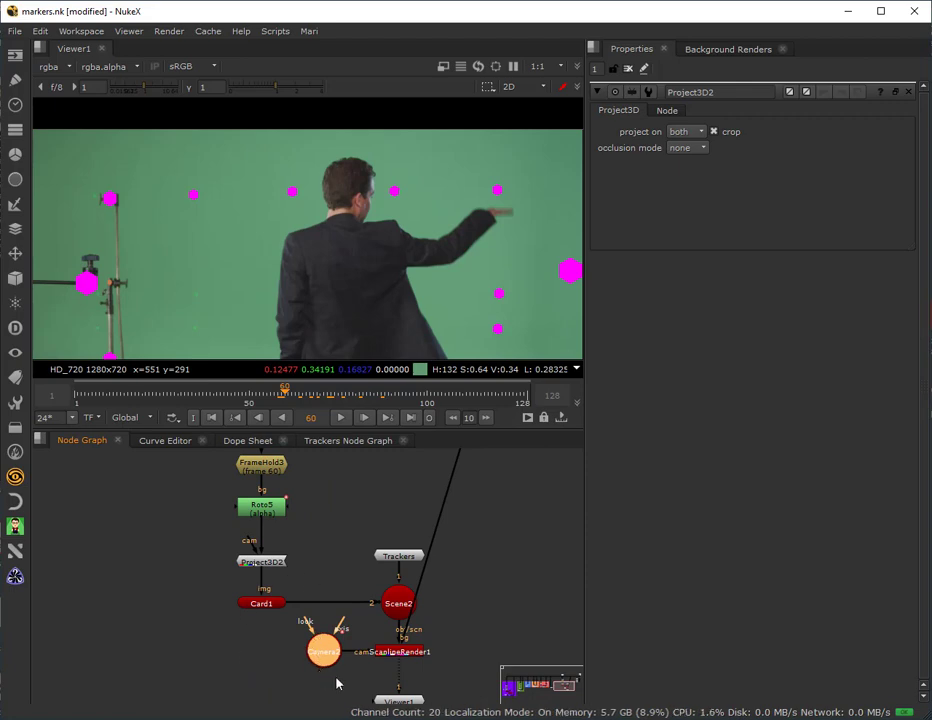
{"action": "left_click", "coordinate": [287, 683]}
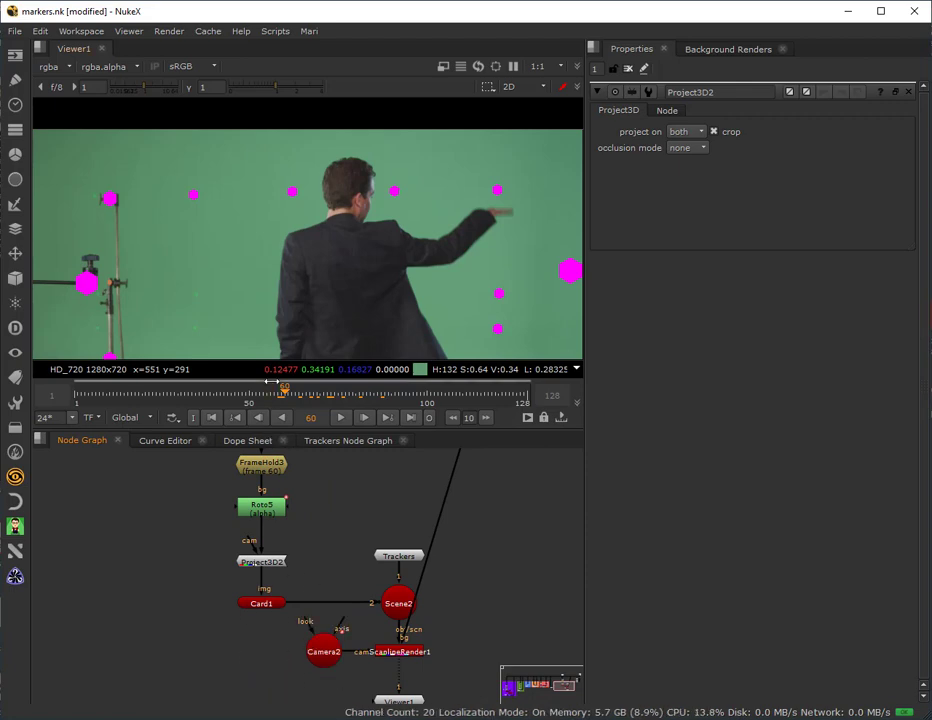
{"action": "left_click", "coordinate": [327, 662]}
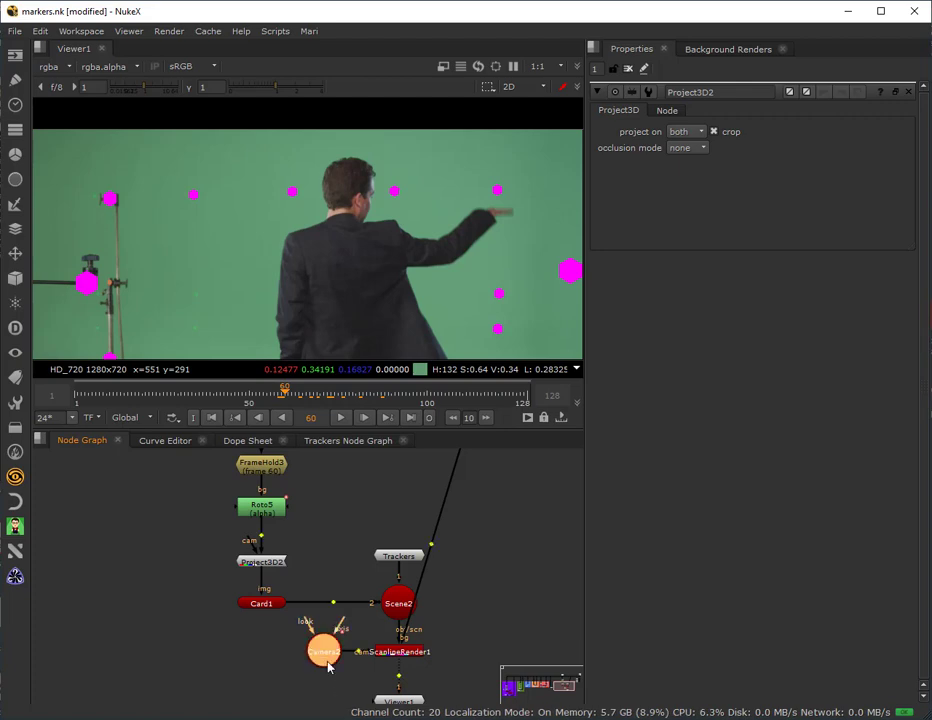
{"action": "left_click", "coordinate": [183, 597]}
{"action": "key", "text": "ctrl+v"}
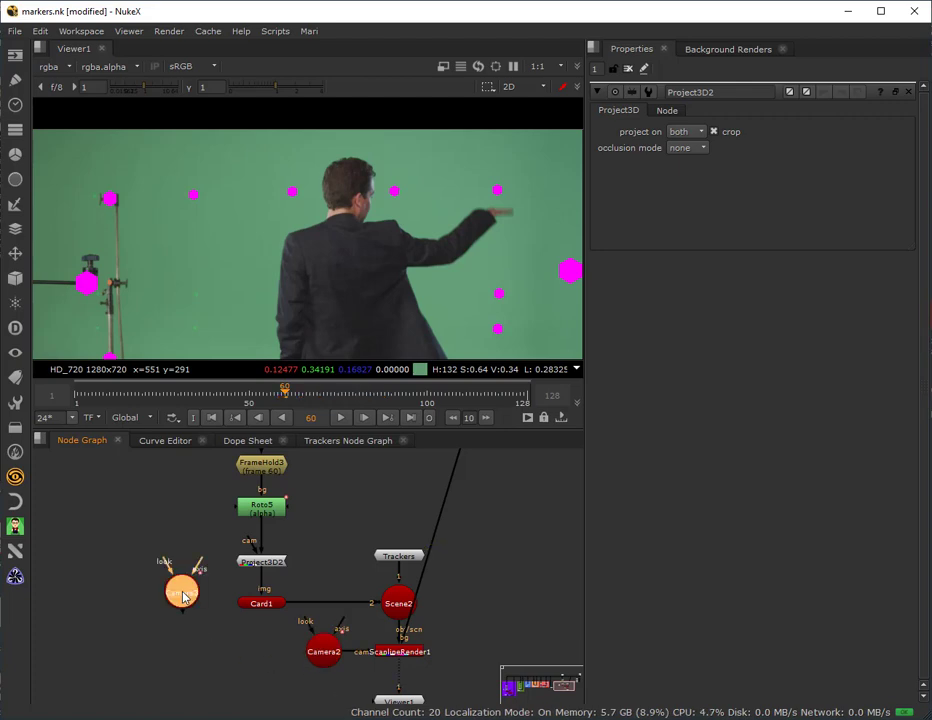
- Rename the duplicated camera to ProjectionCam and change its node colour to blue
{"action": "double_click", "coordinate": [183, 594]}
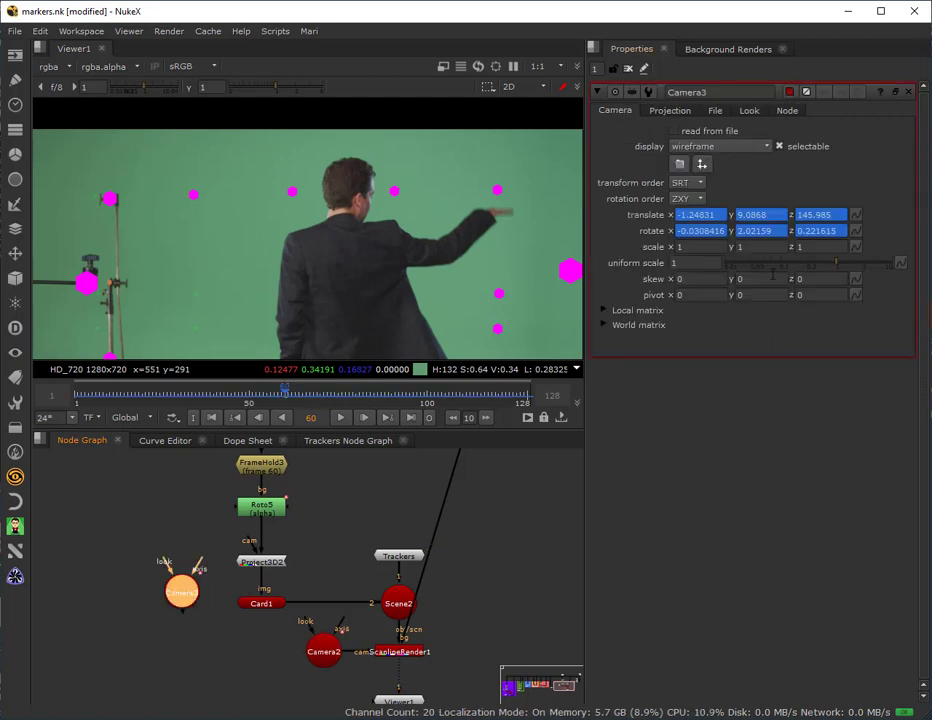
{"action": "left_click_drag", "start_coordinate": [692, 93], "coordinate": [658, 100]}
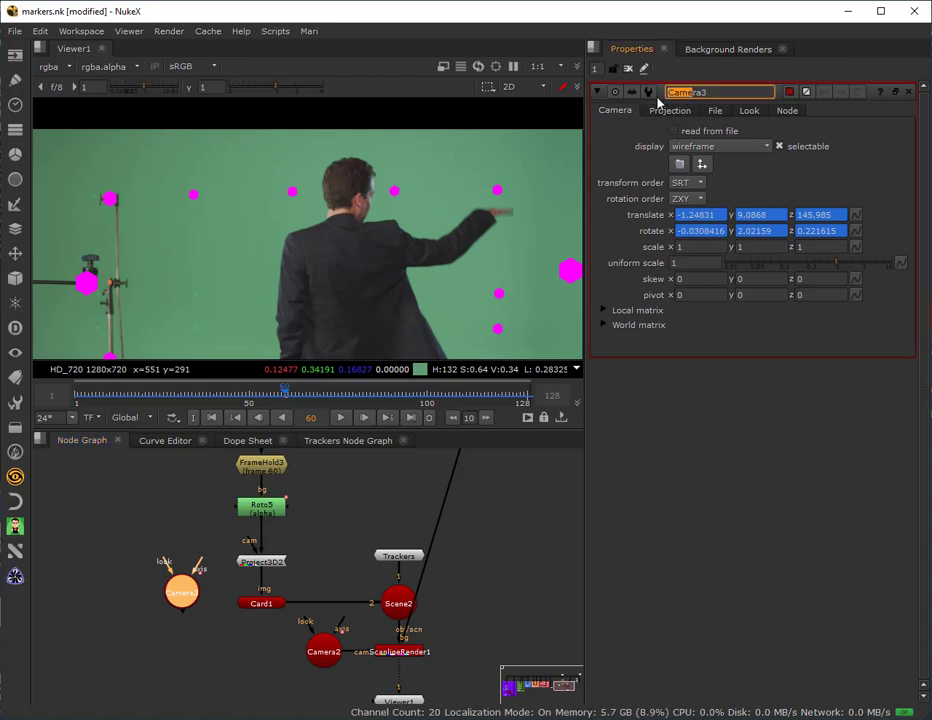
{"action": "type", "text": "ProjectionCam"}
{"action": "left_click", "coordinate": [789, 91]}
{"action": "left_click", "coordinate": [786, 344]}
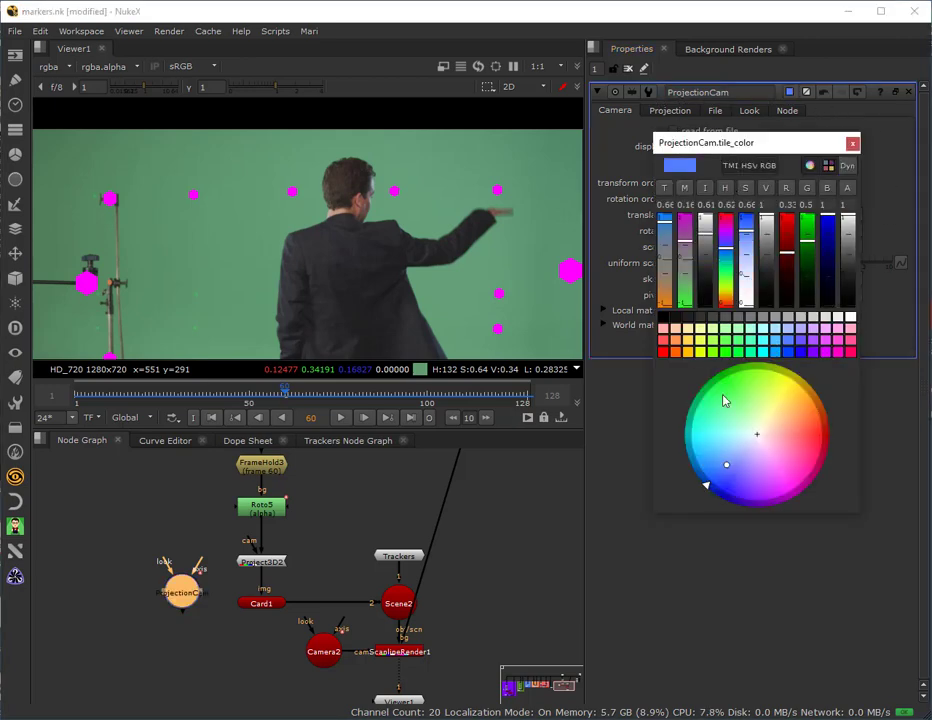
{"action": "left_click", "coordinate": [850, 145]}
{"action": "left_click", "coordinate": [111, 684]}
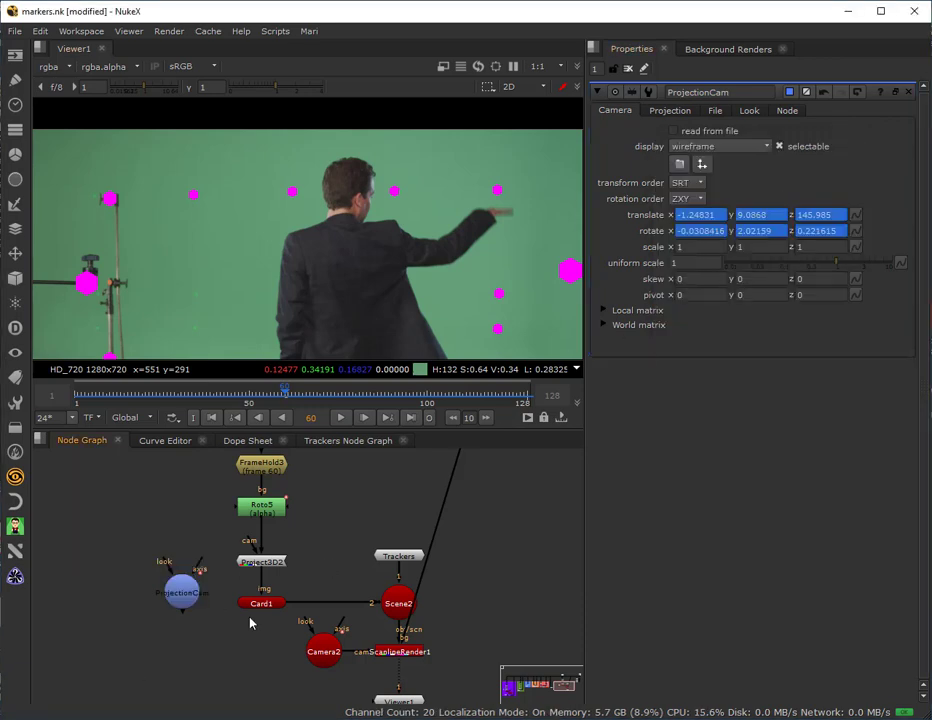
- Try a copied frame-60 FrameHold between ProjectionCam and Project3D2's cam input, and remove it again
{"action": "left_click_drag", "start_coordinate": [181, 592], "coordinate": [167, 574]}
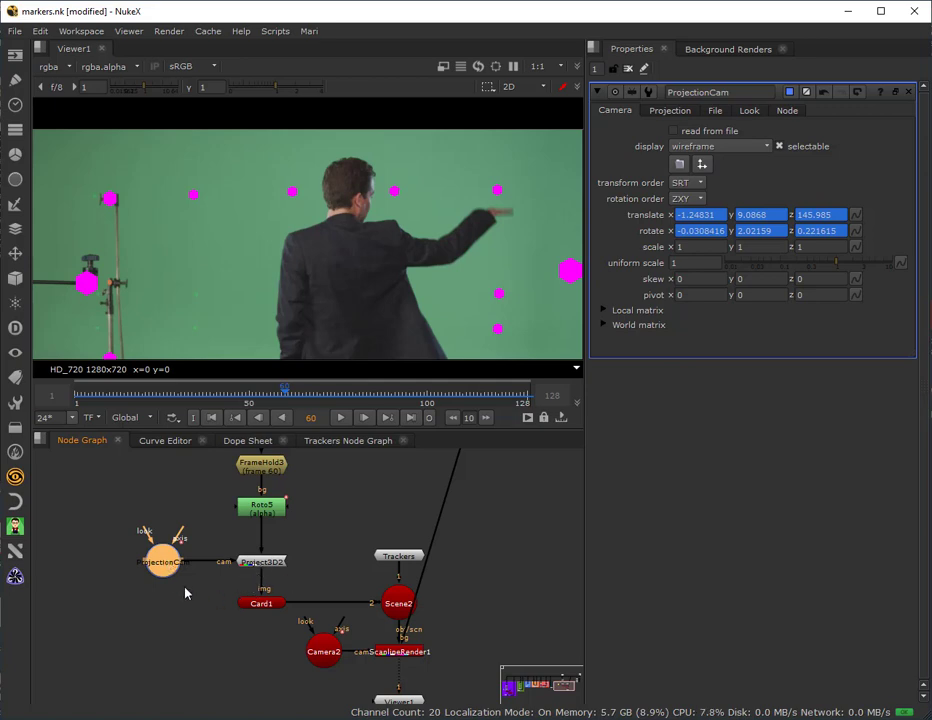
{"action": "left_click_drag", "start_coordinate": [160, 571], "coordinate": [151, 494]}
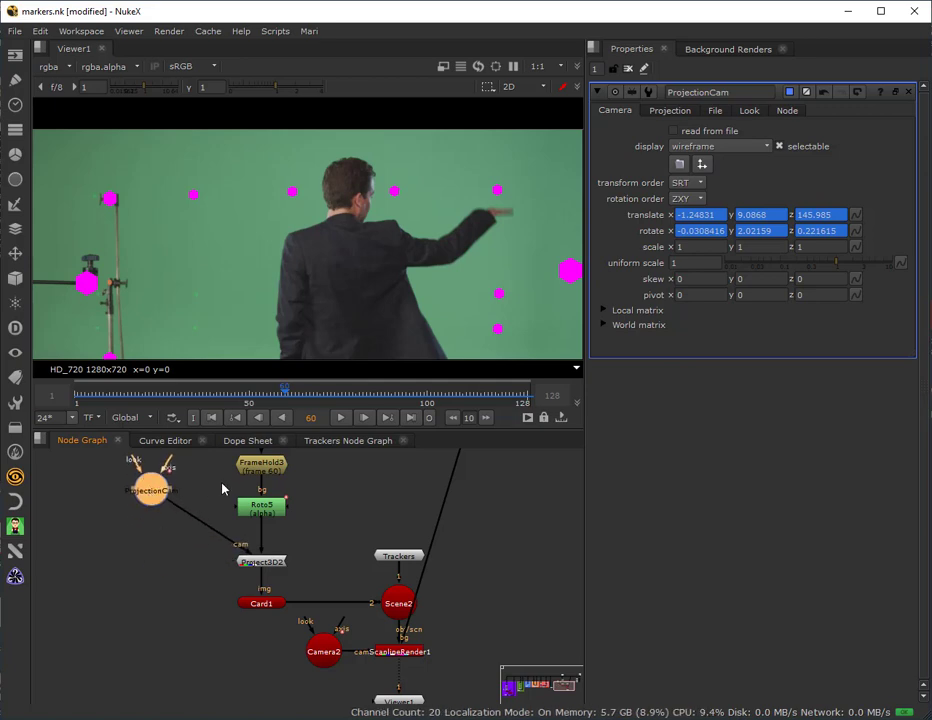
{"action": "left_click", "coordinate": [261, 473]}
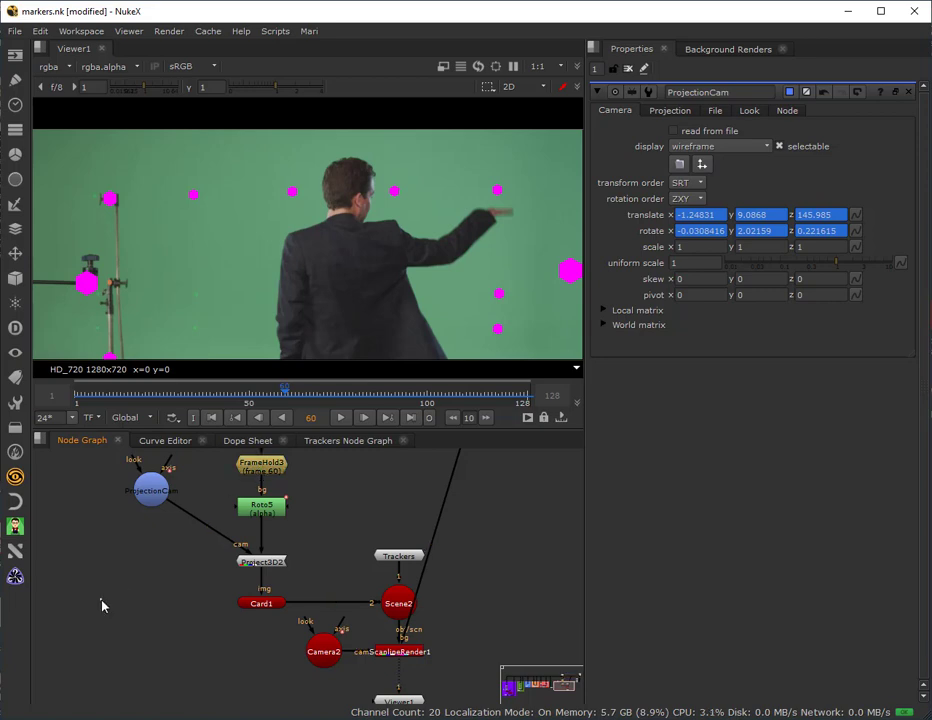
{"action": "key", "text": "ctrl+v"}
{"action": "left_click_drag", "start_coordinate": [103, 606], "coordinate": [157, 568]}
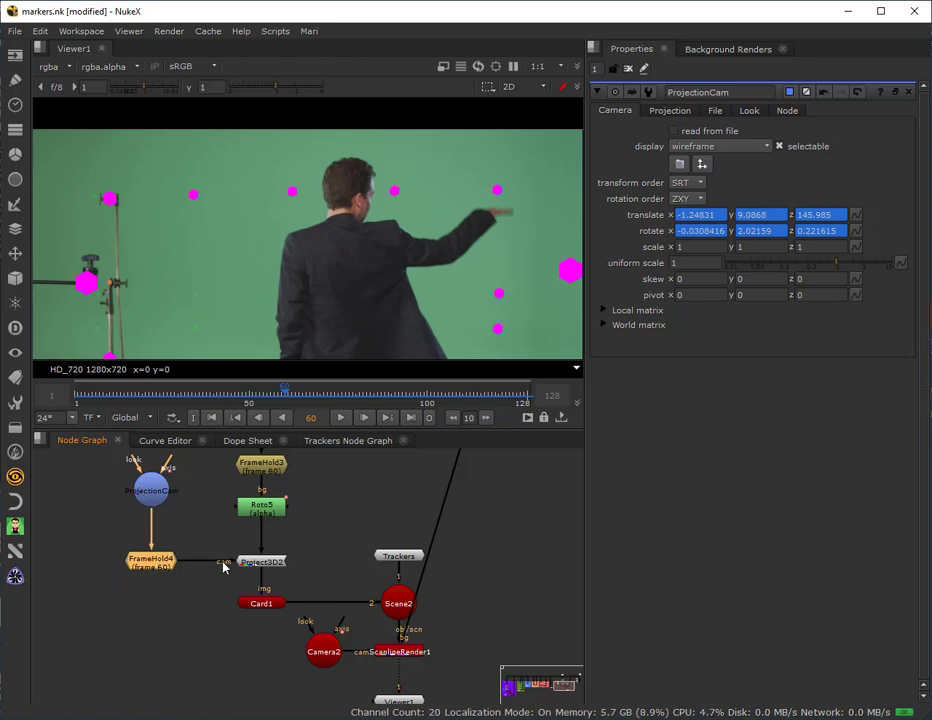
{"action": "left_click_drag", "start_coordinate": [190, 564], "coordinate": [175, 549]}
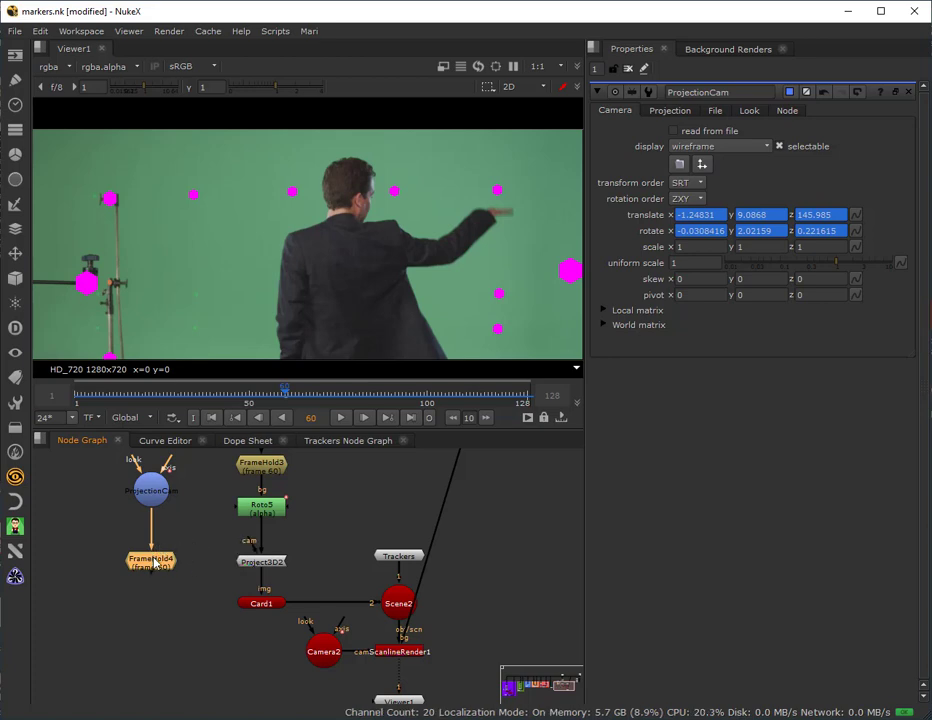
{"action": "key", "text": "Delete"}
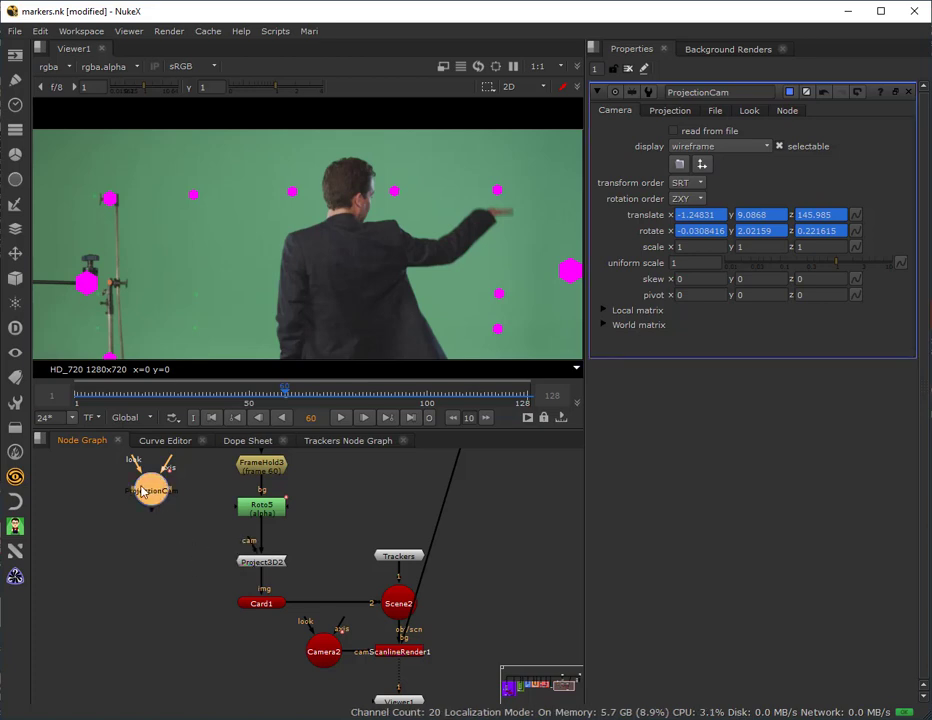
- Delete all animation on ProjectionCam at frame 60 and connect the camera to Project3D2's cam input
{"action": "right_click", "coordinate": [730, 181]}
{"action": "left_click", "coordinate": [790, 240]}
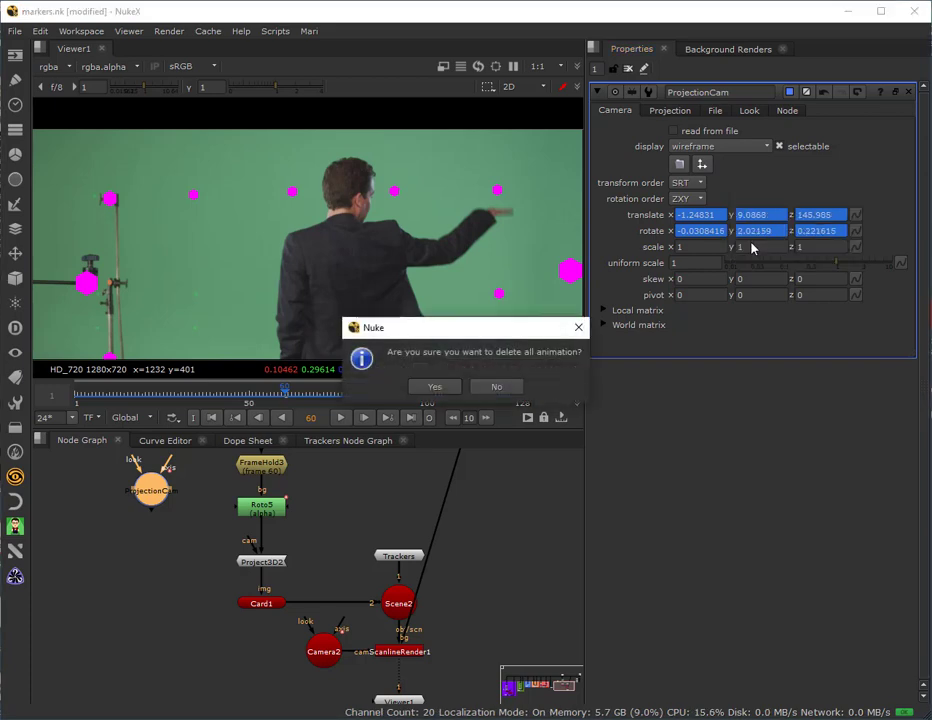
{"action": "left_click", "coordinate": [436, 388]}
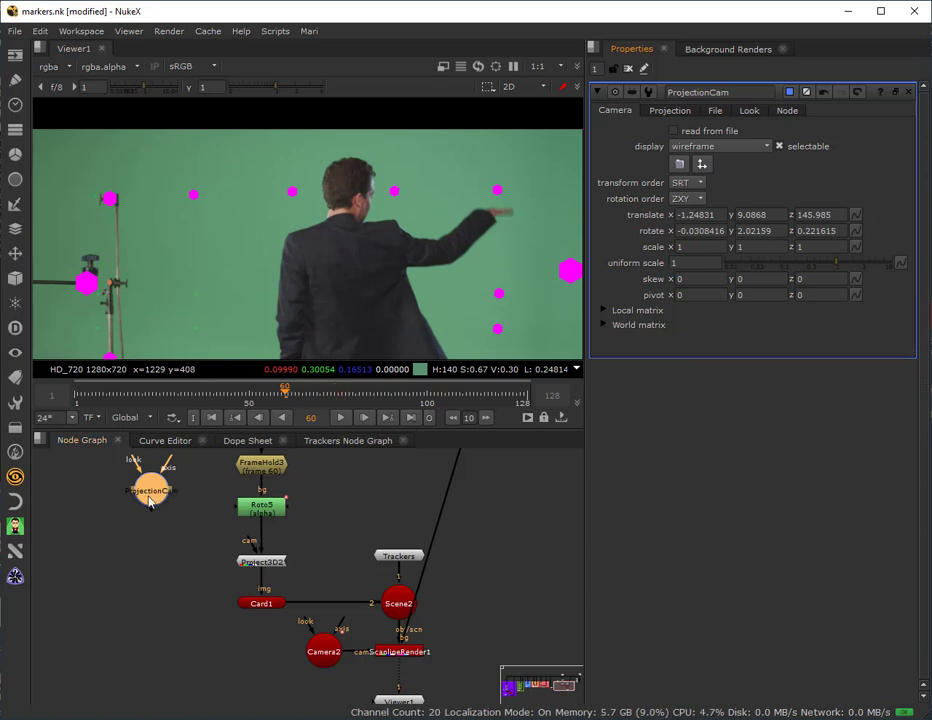
{"action": "left_click_drag", "start_coordinate": [152, 500], "coordinate": [170, 561]}
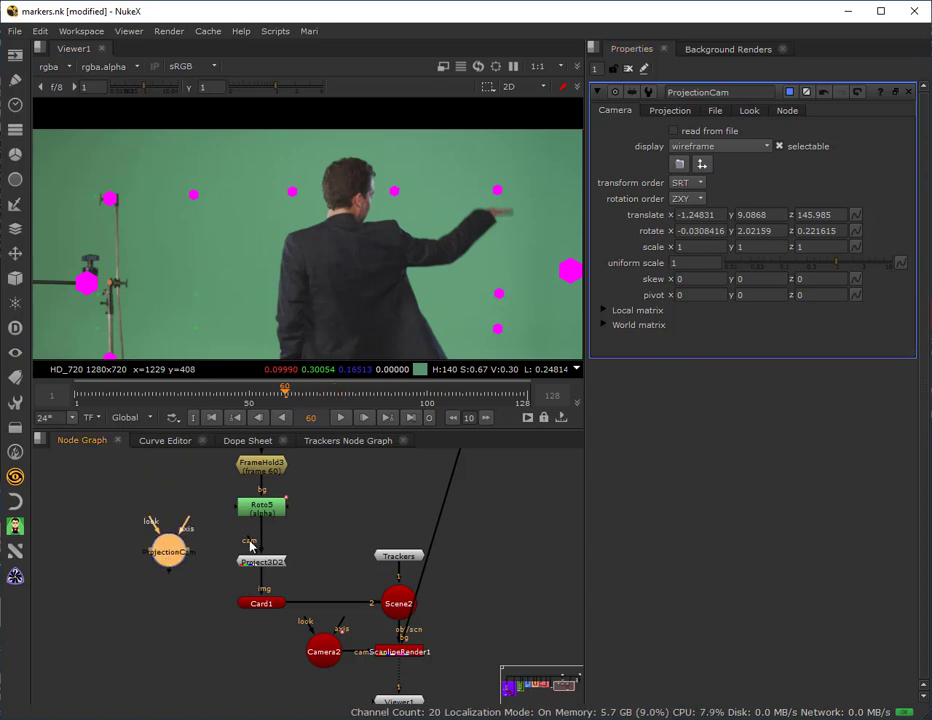
{"action": "left_click_drag", "start_coordinate": [250, 545], "coordinate": [176, 568]}
- Disconnect the footage from ScanlineRender1's bg input and disable the Trackers node
{"action": "middle_click_drag", "start_coordinate": [518, 605], "coordinate": [218, 613]}
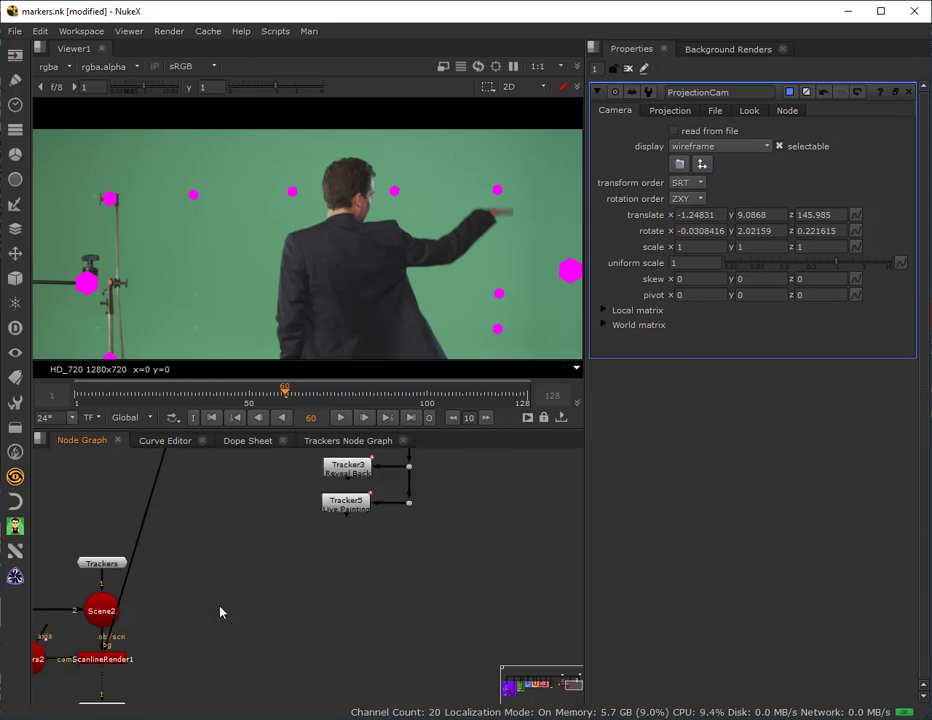
{"action": "left_click_drag", "start_coordinate": [112, 645], "coordinate": [181, 671]}
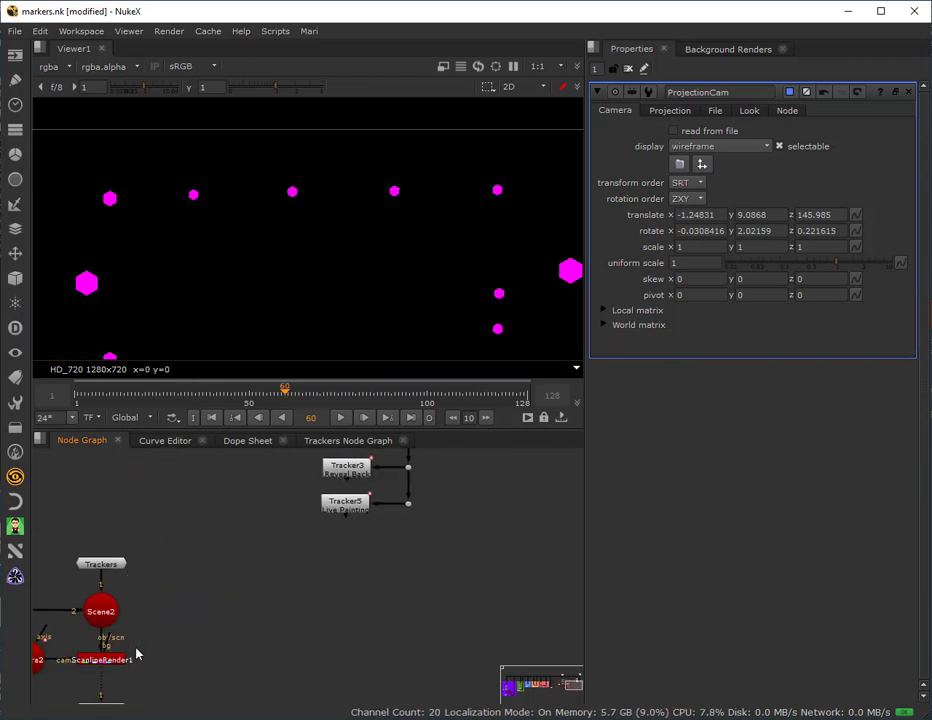
{"action": "scroll", "coordinate": [203, 658], "scroll_direction": "down", "scroll_amount": 3}
{"action": "scroll", "coordinate": [327, 185], "scroll_direction": "down", "scroll_amount": 4}
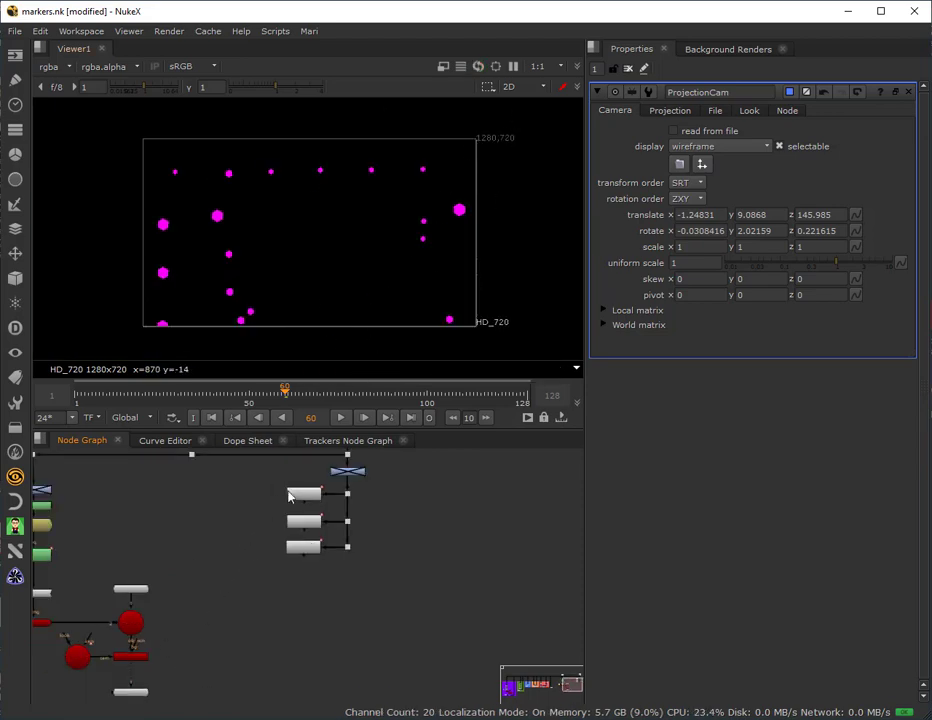
{"action": "middle_click_drag", "start_coordinate": [192, 592], "coordinate": [332, 583]}
{"action": "scroll", "coordinate": [330, 581], "scroll_direction": "up", "scroll_amount": 3}
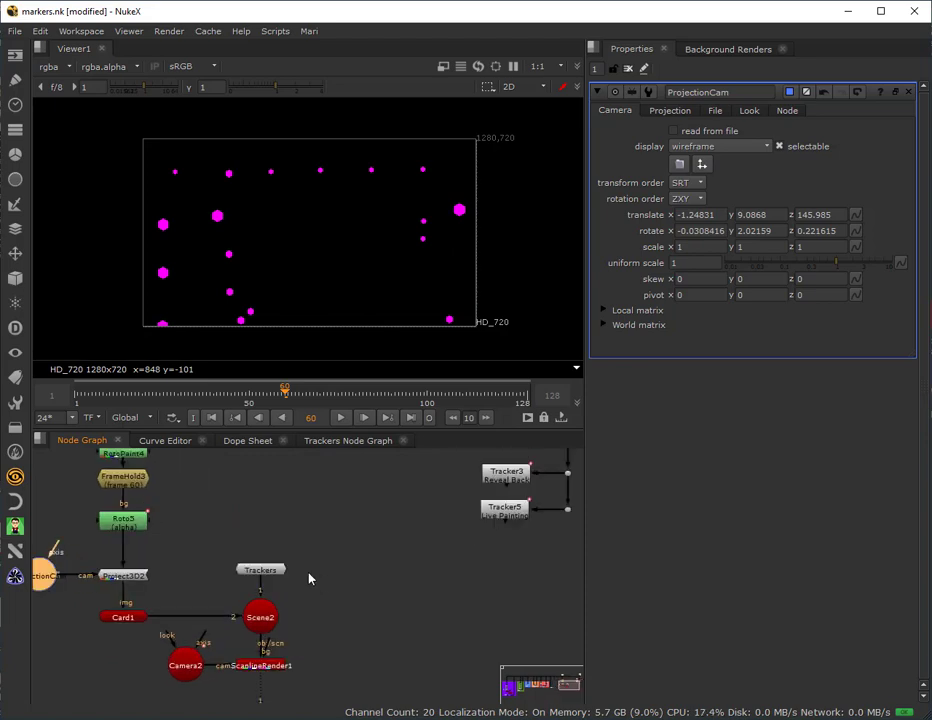
{"action": "left_click", "coordinate": [258, 568]}
{"action": "key", "text": "d"}
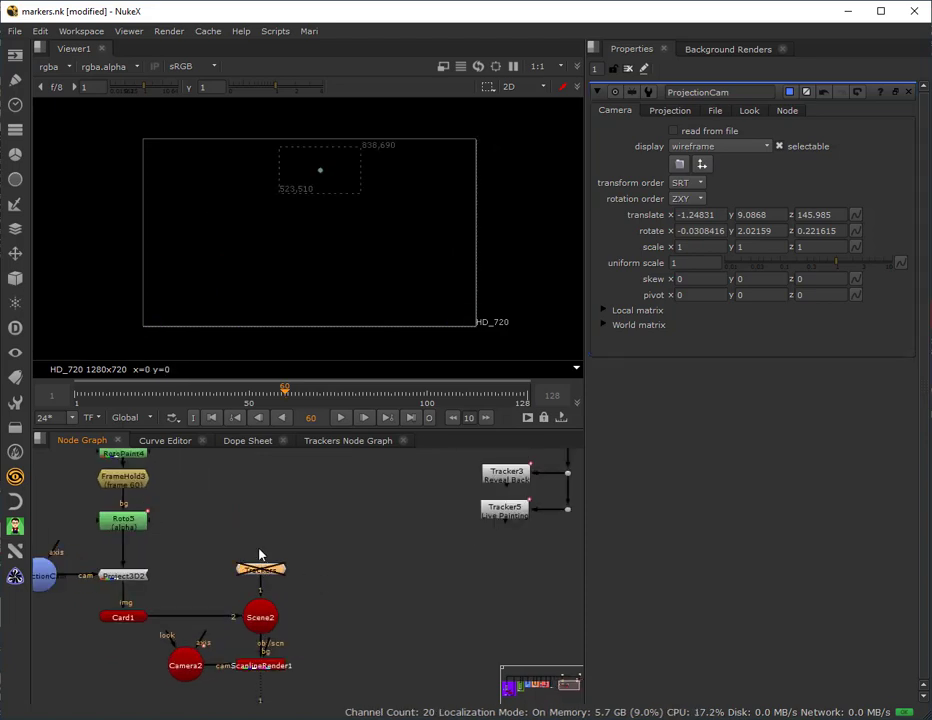
- Play and scrub the sequence to check how the projected patch moves over an empty background
{"action": "scroll", "coordinate": [312, 150], "scroll_direction": "up", "scroll_amount": 3}
{"action": "scroll", "coordinate": [322, 230], "scroll_direction": "up", "scroll_amount": 1}
{"action": "scroll", "coordinate": [316, 279], "scroll_direction": "down", "scroll_amount": 4}
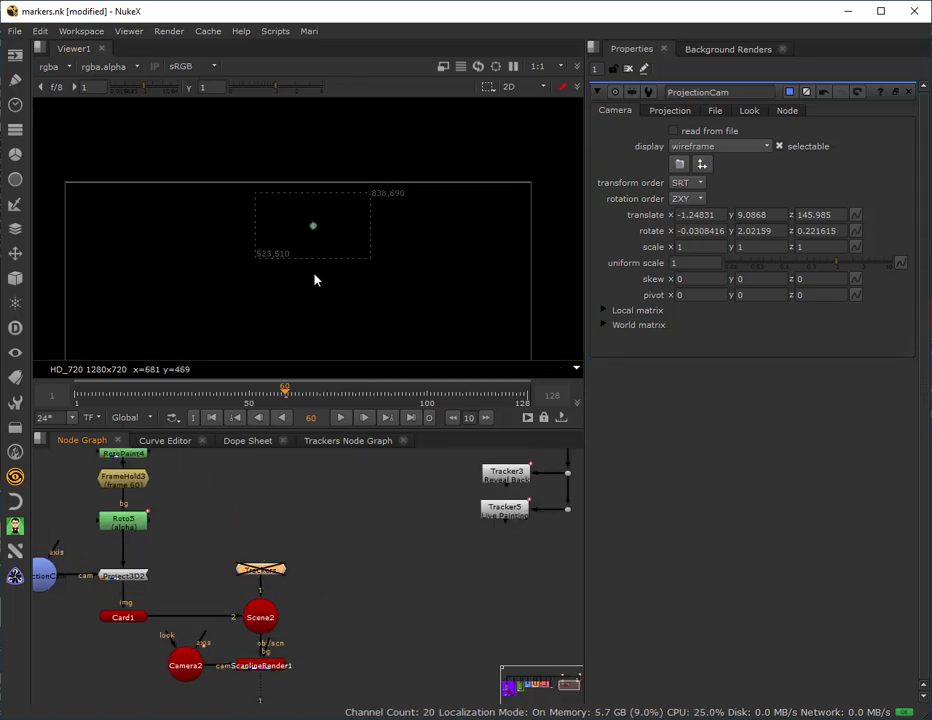
{"action": "left_click", "coordinate": [339, 419]}
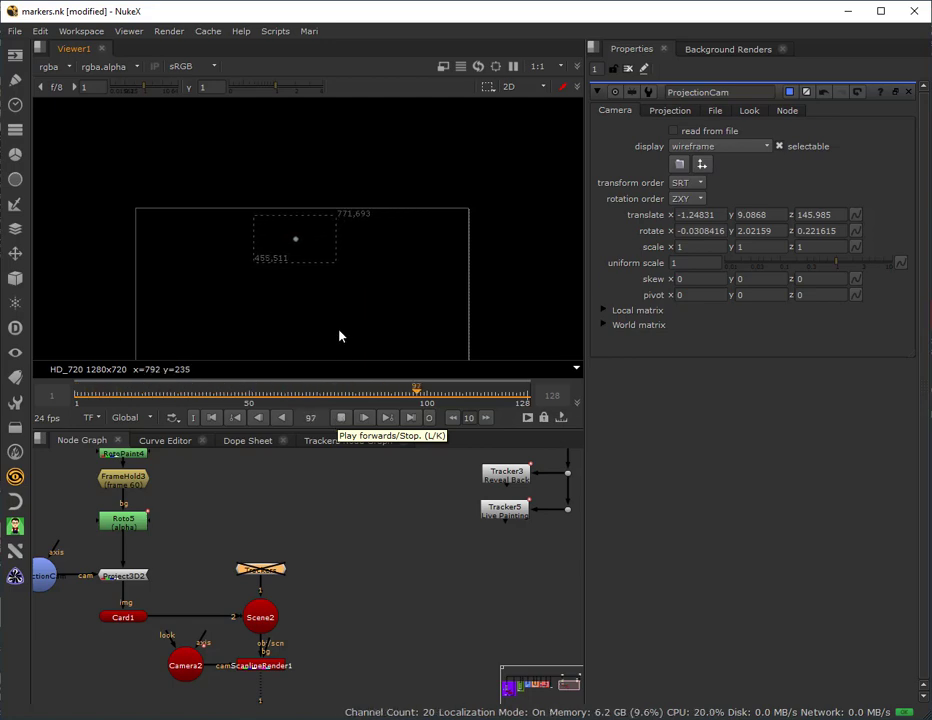
{"action": "left_click", "coordinate": [349, 394]}
{"action": "left_click_drag", "start_coordinate": [349, 398], "coordinate": [203, 415]}
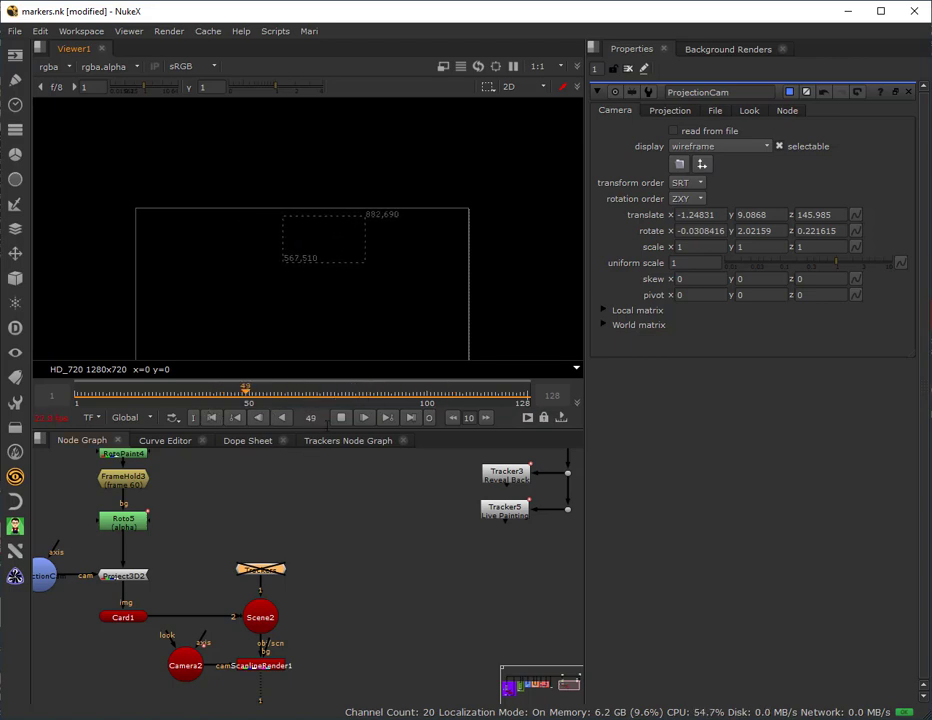
{"action": "left_click", "coordinate": [341, 417]}
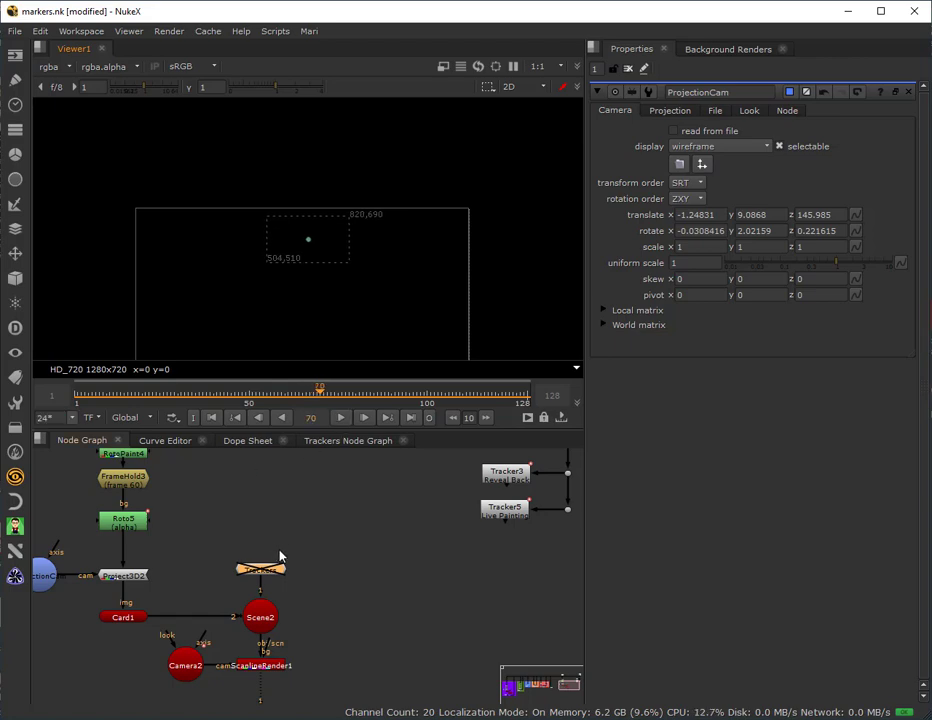
- Merge ScanlineRender1 over the original footage, placing the Merge below the render and routing its B input through a dot
{"action": "middle_click_drag", "start_coordinate": [336, 646], "coordinate": [325, 585]}
{"action": "left_click_drag", "start_coordinate": [262, 655], "coordinate": [260, 674]}
{"action": "left_click", "coordinate": [263, 621]}
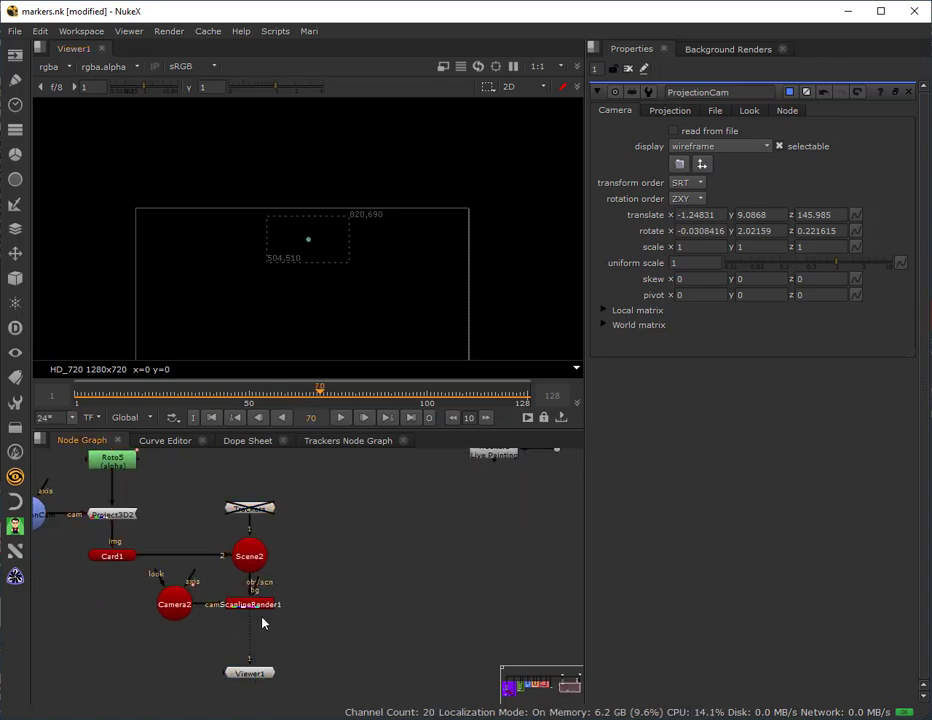
{"action": "left_click", "coordinate": [260, 606]}
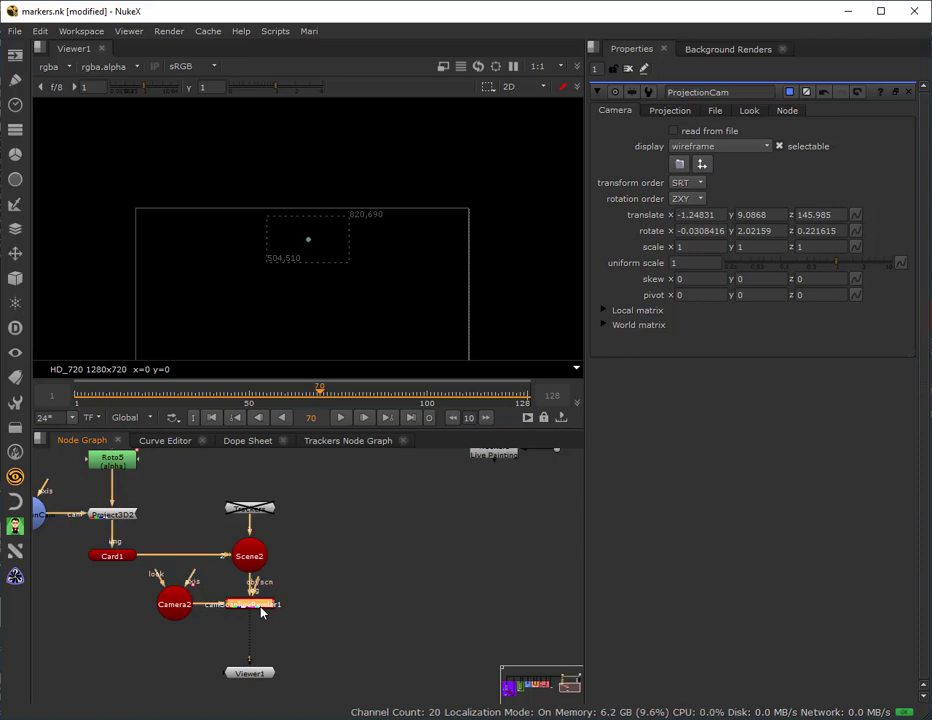
{"action": "key", "text": "m"}
{"action": "left_click_drag", "start_coordinate": [304, 610], "coordinate": [337, 471]}
{"action": "middle_click_drag", "start_coordinate": [383, 601], "coordinate": [401, 478]}
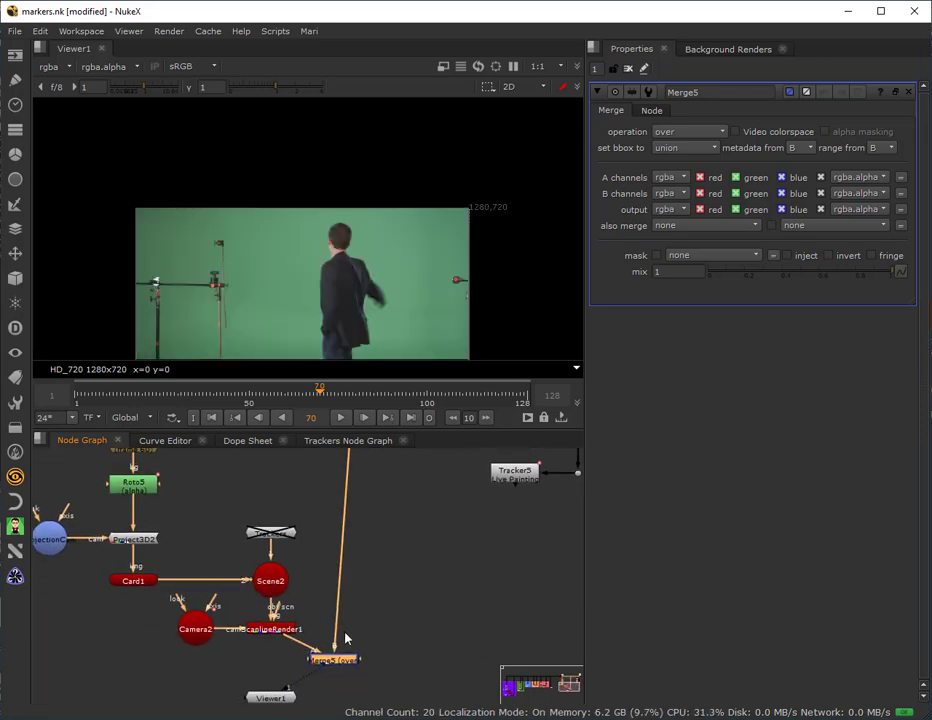
{"action": "left_click_drag", "start_coordinate": [335, 668], "coordinate": [274, 672]}
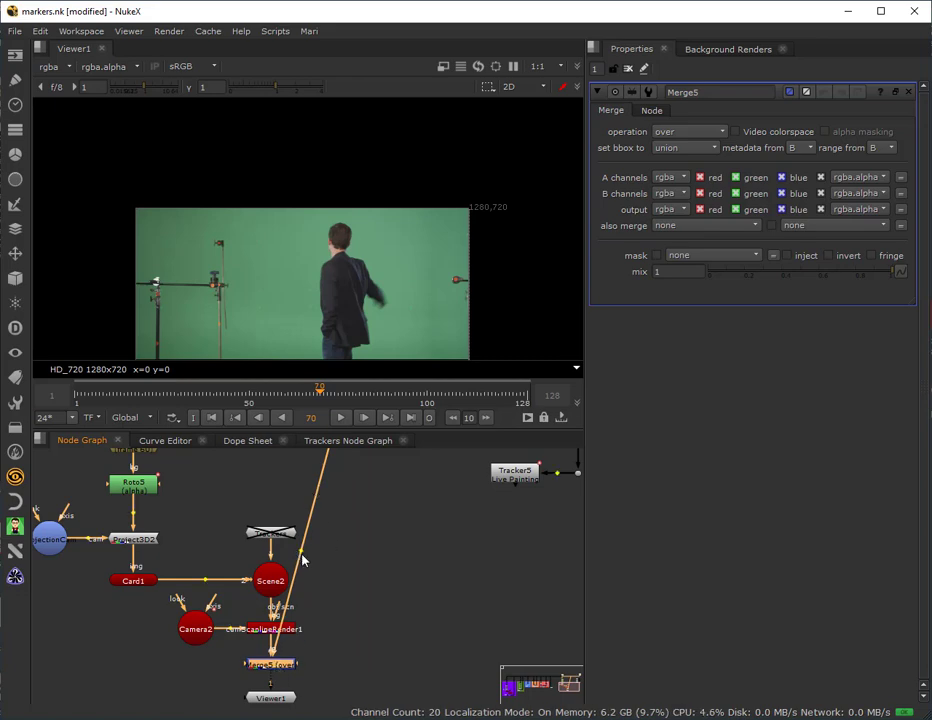
{"action": "left_click_drag", "start_coordinate": [302, 552], "coordinate": [363, 668]}
- Re-enable Grade6 above RotoPaint4 and set its gain to 2.95 so the patch stands out
{"action": "scroll", "coordinate": [302, 280], "scroll_direction": "up", "scroll_amount": 5}
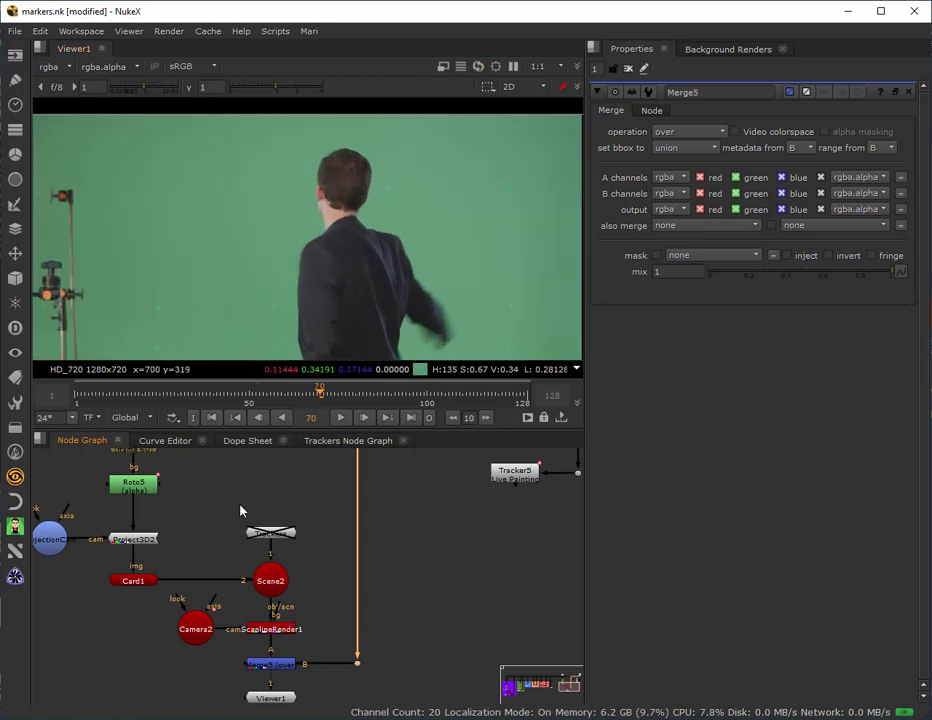
{"action": "middle_click_drag", "start_coordinate": [243, 508], "coordinate": [276, 657]}
{"action": "left_click", "coordinate": [165, 538]}
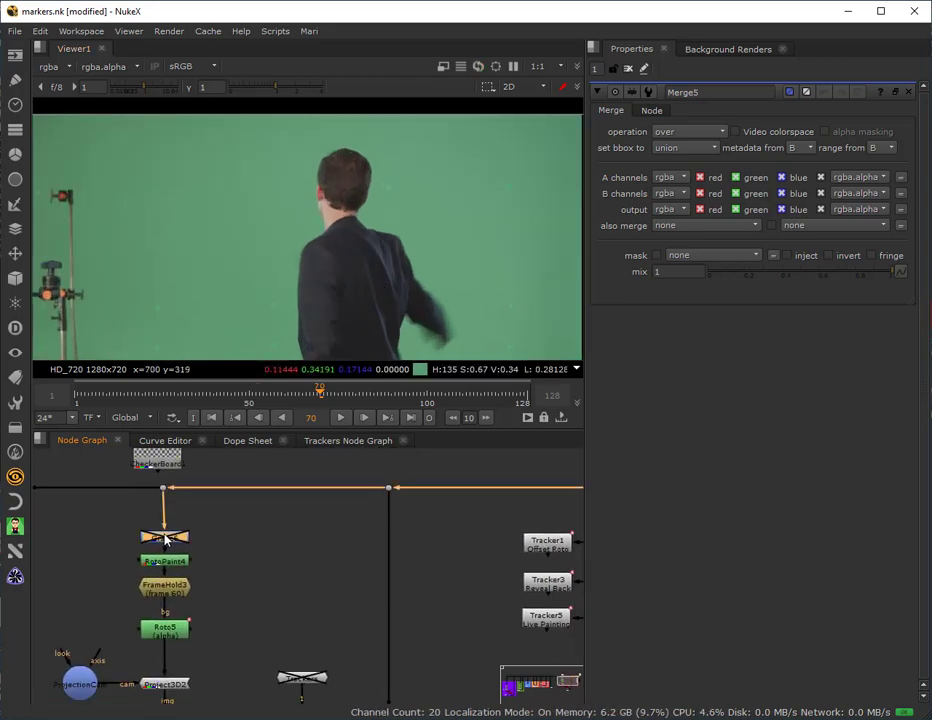
{"action": "key", "text": "d"}
{"action": "scroll", "coordinate": [264, 182], "scroll_direction": "up", "scroll_amount": 2}
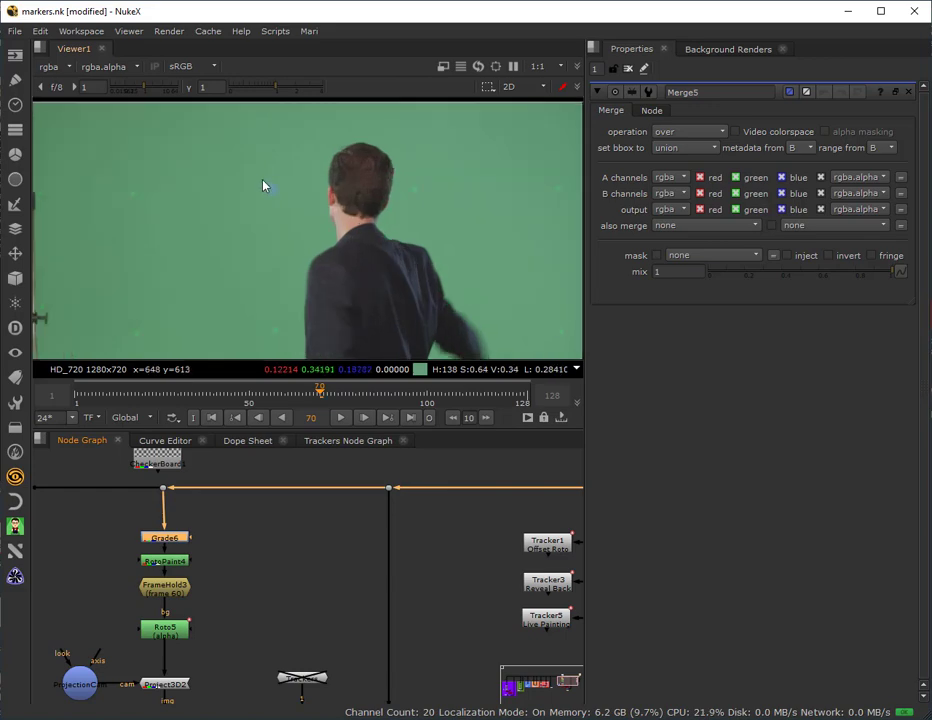
{"action": "double_click", "coordinate": [164, 540]}
{"action": "left_click_drag", "start_coordinate": [828, 197], "coordinate": [834, 196]}
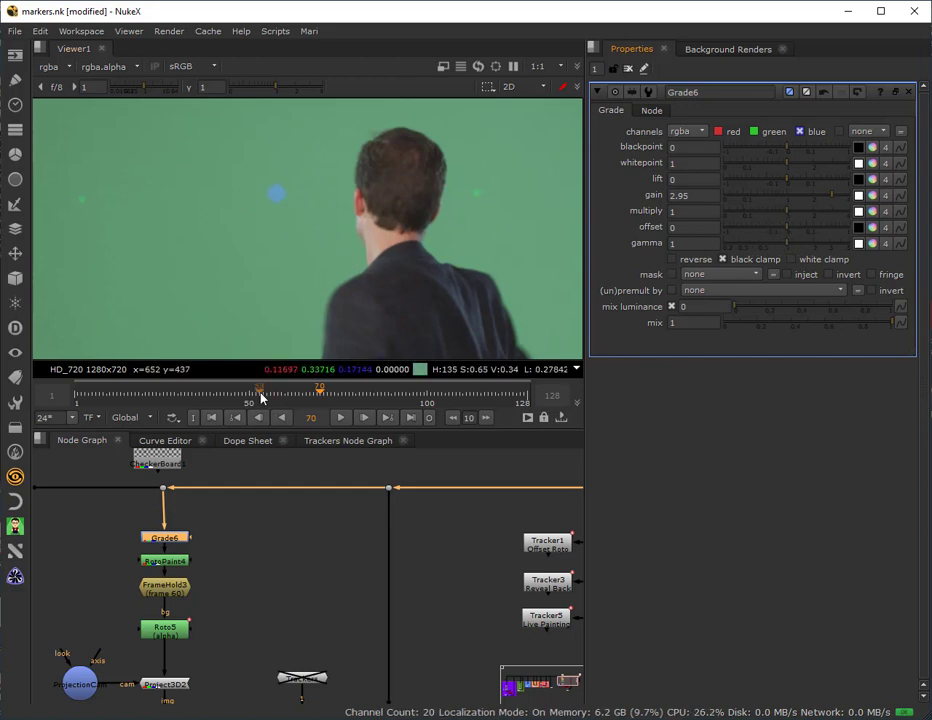
- Play the shot and scrub around frame 43 to examine how the tinted patch sits where the actor's head crosses it
{"action": "left_click_drag", "start_coordinate": [260, 398], "coordinate": [75, 393]}
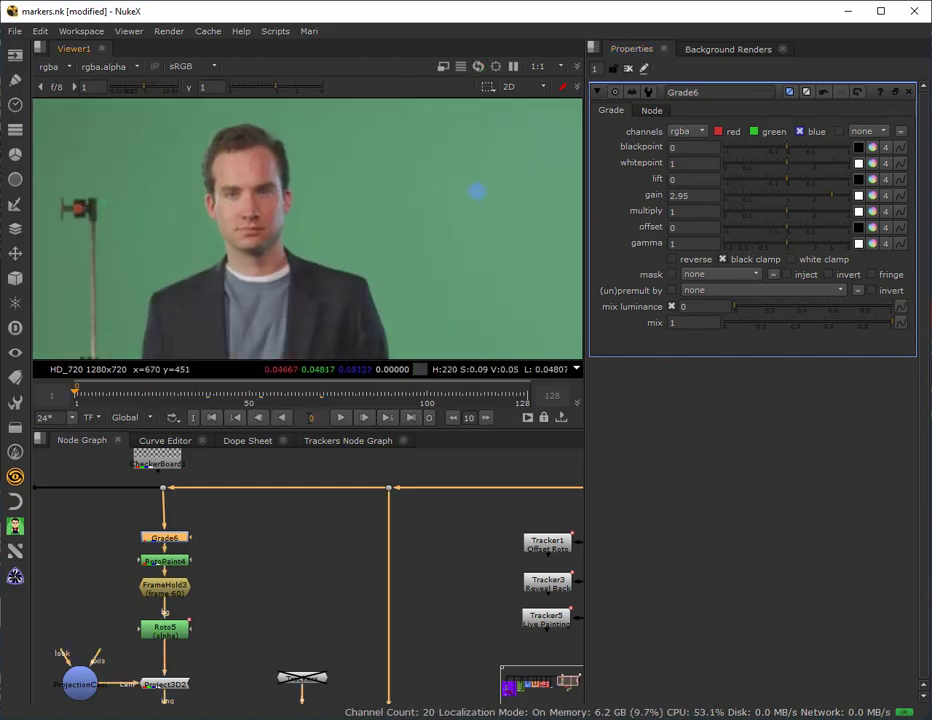
{"action": "left_click", "coordinate": [340, 417]}
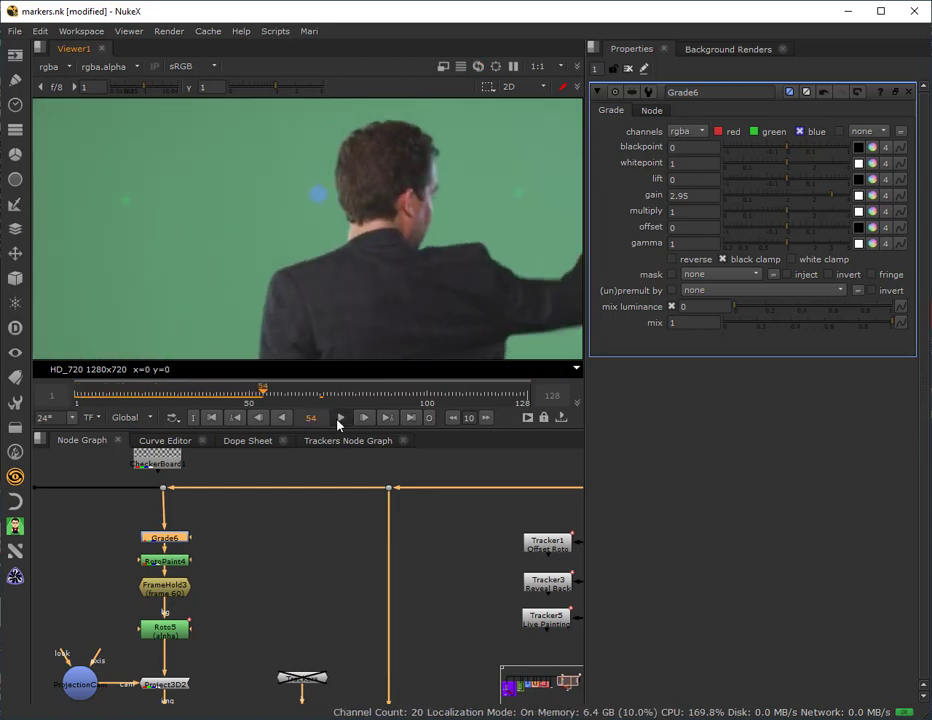
{"action": "left_click", "coordinate": [338, 420]}
{"action": "left_click_drag", "start_coordinate": [320, 393], "coordinate": [261, 393]}
{"action": "left_click_drag", "start_coordinate": [150, 663], "coordinate": [203, 616]}
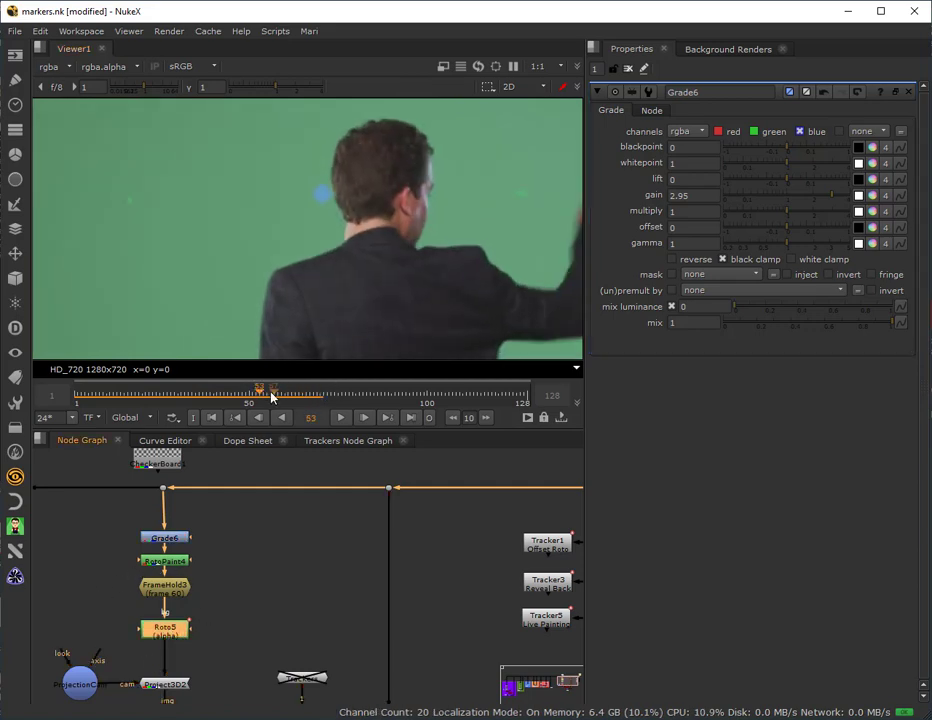
{"action": "left_click_drag", "start_coordinate": [260, 393], "coordinate": [223, 393]}
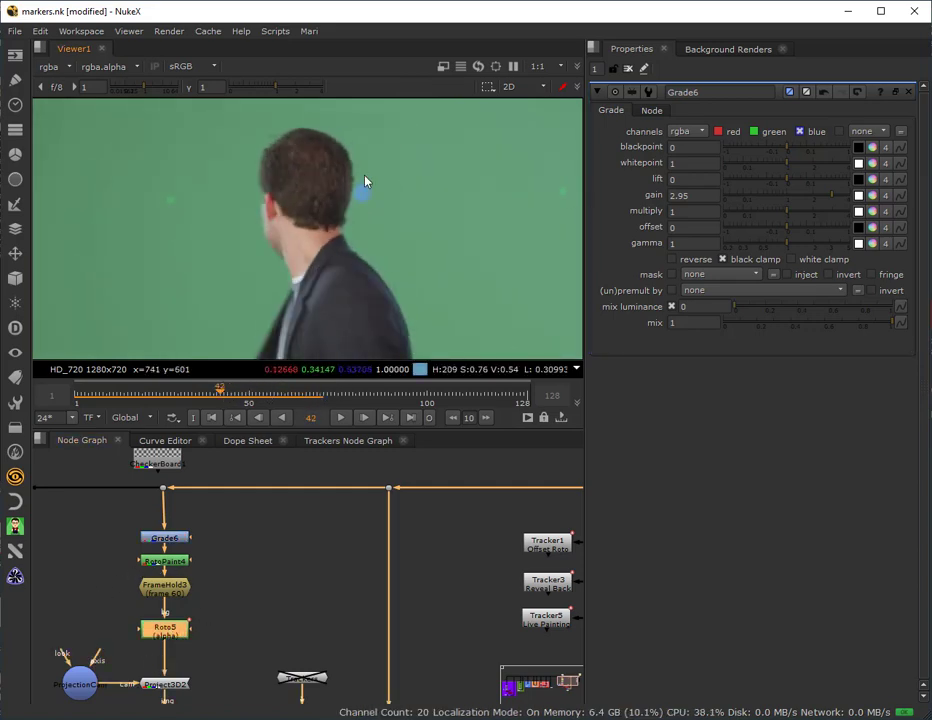
{"action": "scroll", "coordinate": [364, 183], "scroll_direction": "up", "scroll_amount": 3}
{"action": "scroll", "coordinate": [365, 263], "scroll_direction": "up", "scroll_amount": 2}
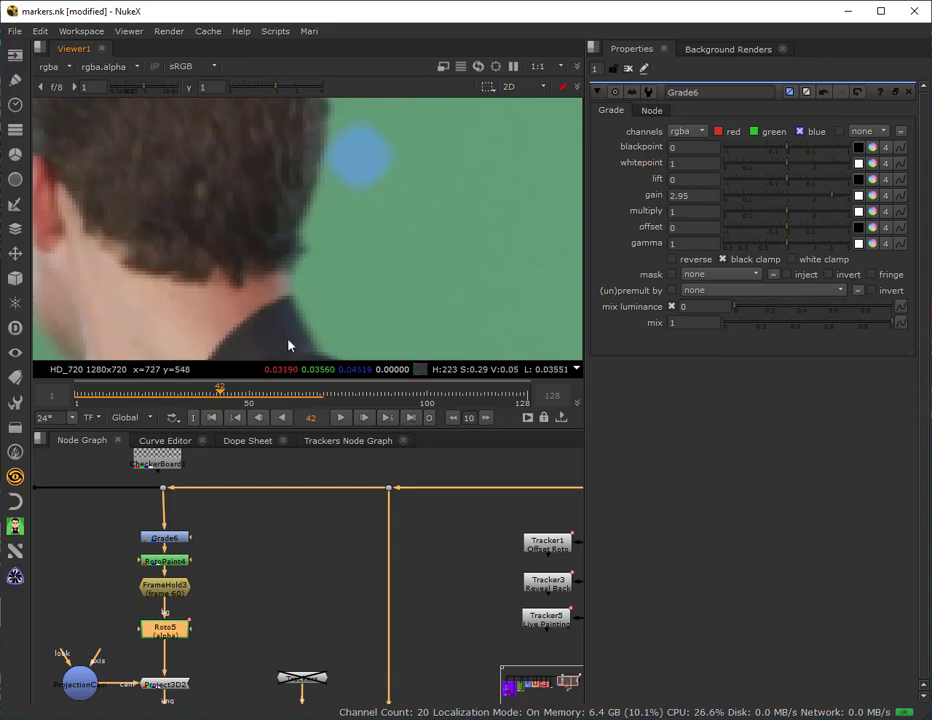
{"action": "left_click", "coordinate": [225, 398]}
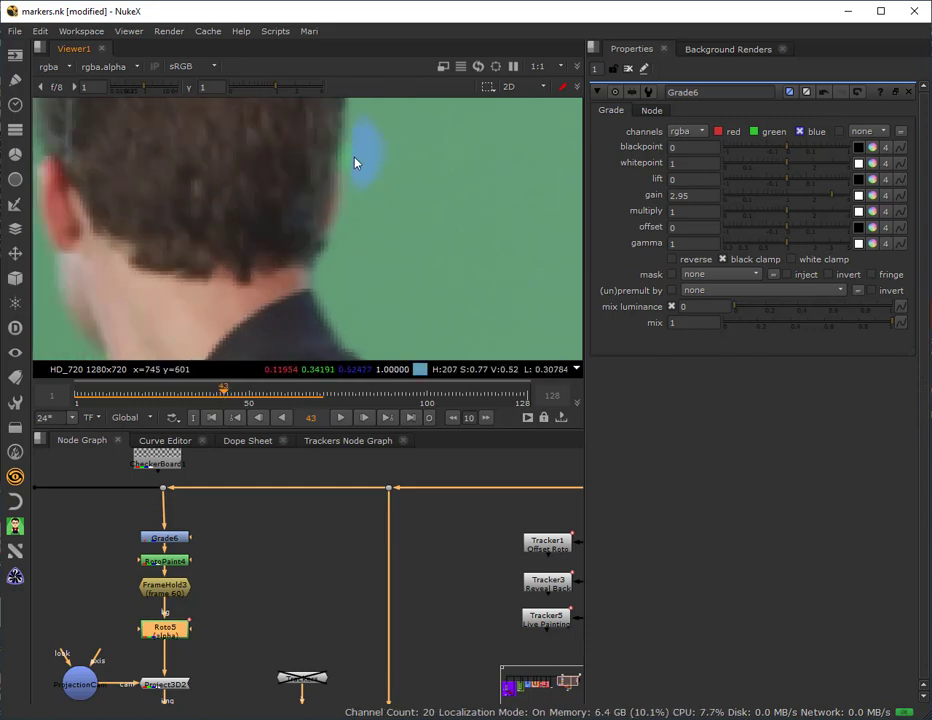
- Open Roto5's properties to inspect the patch's ellipse shape at frame 43
{"action": "double_click", "coordinate": [183, 630]}
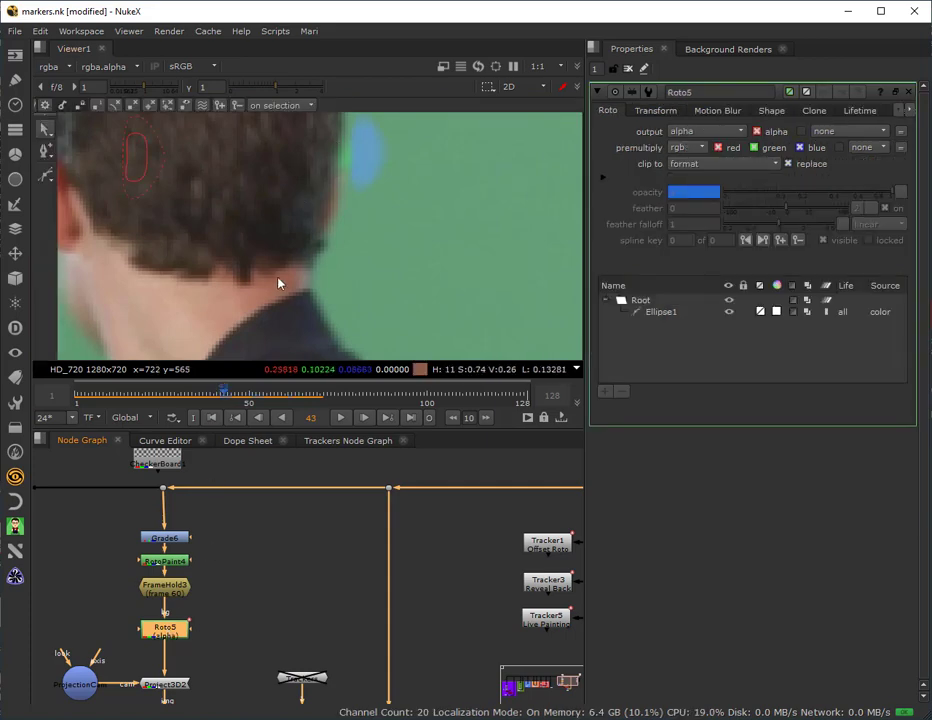
{"action": "scroll", "coordinate": [279, 264], "scroll_direction": "down", "scroll_amount": 2}
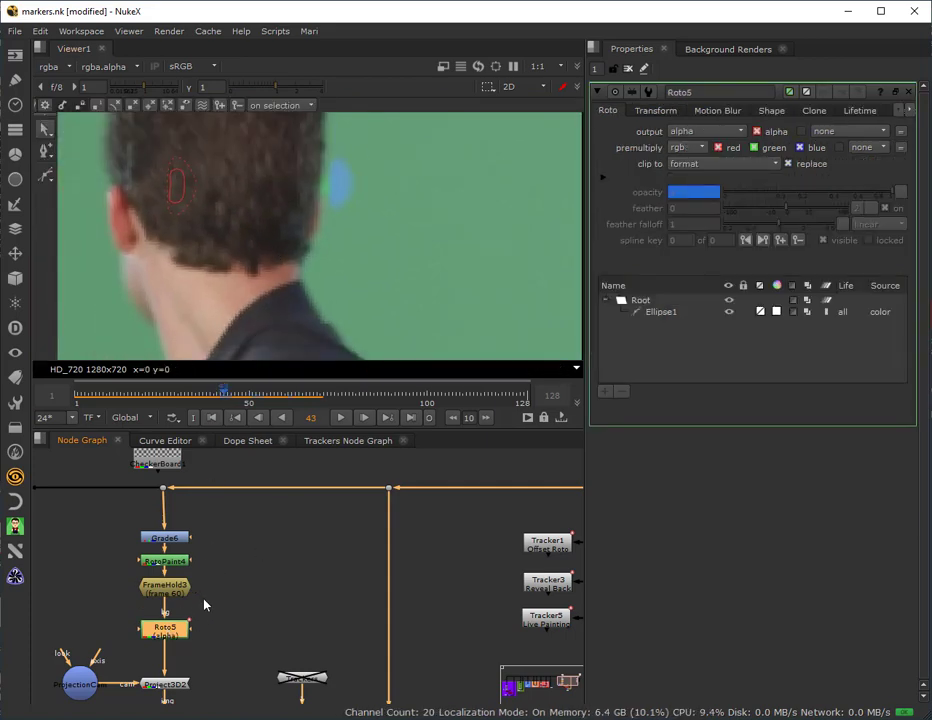
{"action": "middle_click_drag", "start_coordinate": [237, 597], "coordinate": [270, 577]}
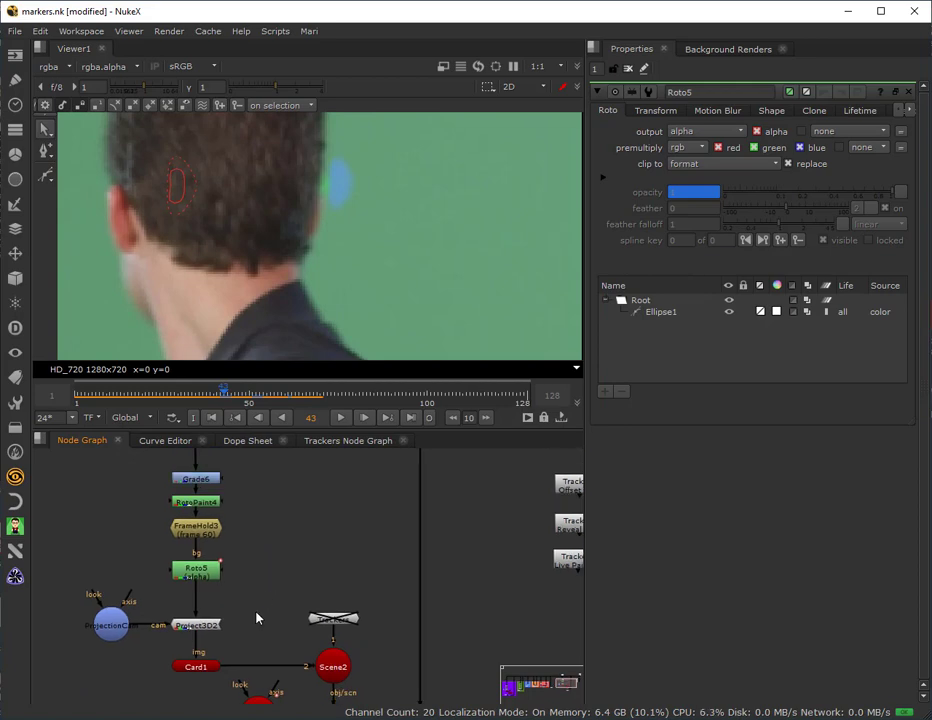
- Shift Roto5's ellipse slightly left at frame 43, then reposition and tilt it at frame 52 to fit the patch around the head crossing
{"action": "left_click_drag", "start_coordinate": [244, 258], "coordinate": [97, 119]}
{"action": "left_click_drag", "start_coordinate": [181, 185], "coordinate": [173, 185]}
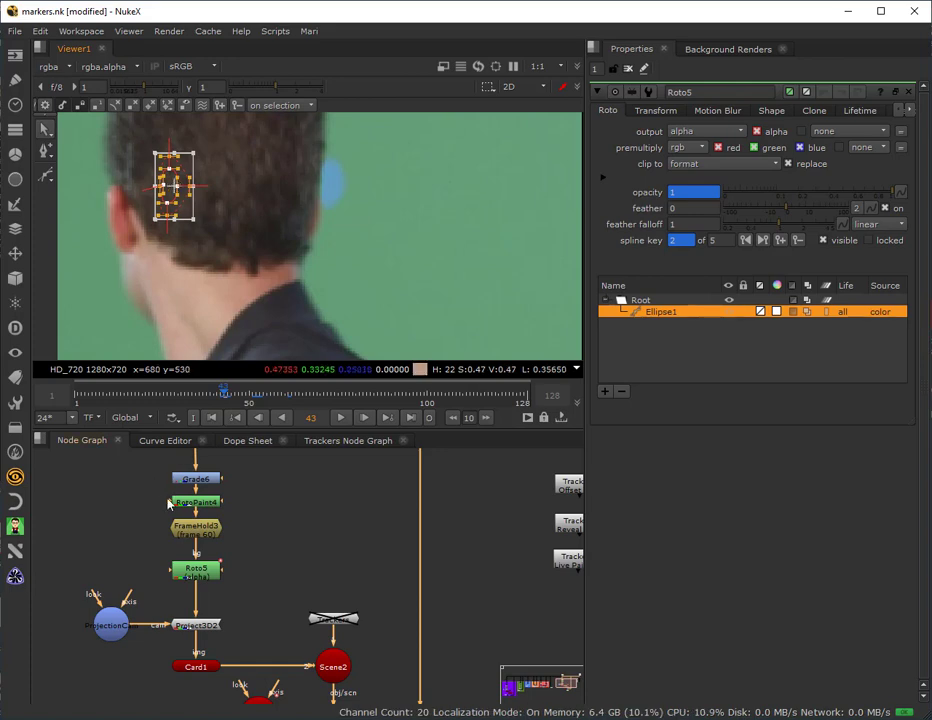
{"action": "left_click_drag", "start_coordinate": [217, 397], "coordinate": [256, 396]}
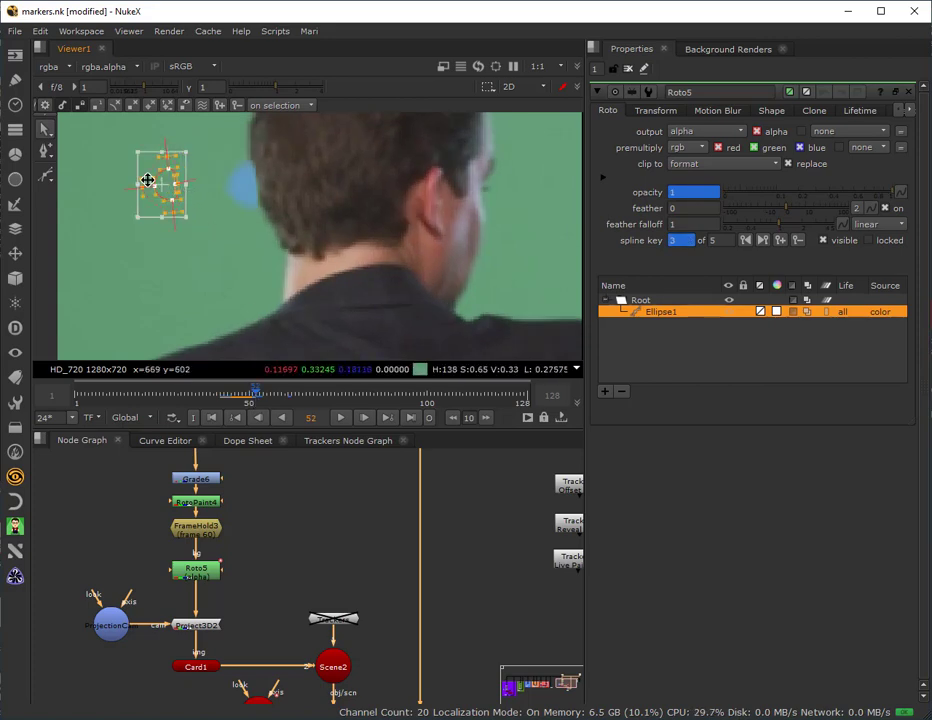
{"action": "left_click_drag", "start_coordinate": [164, 185], "coordinate": [161, 186]}
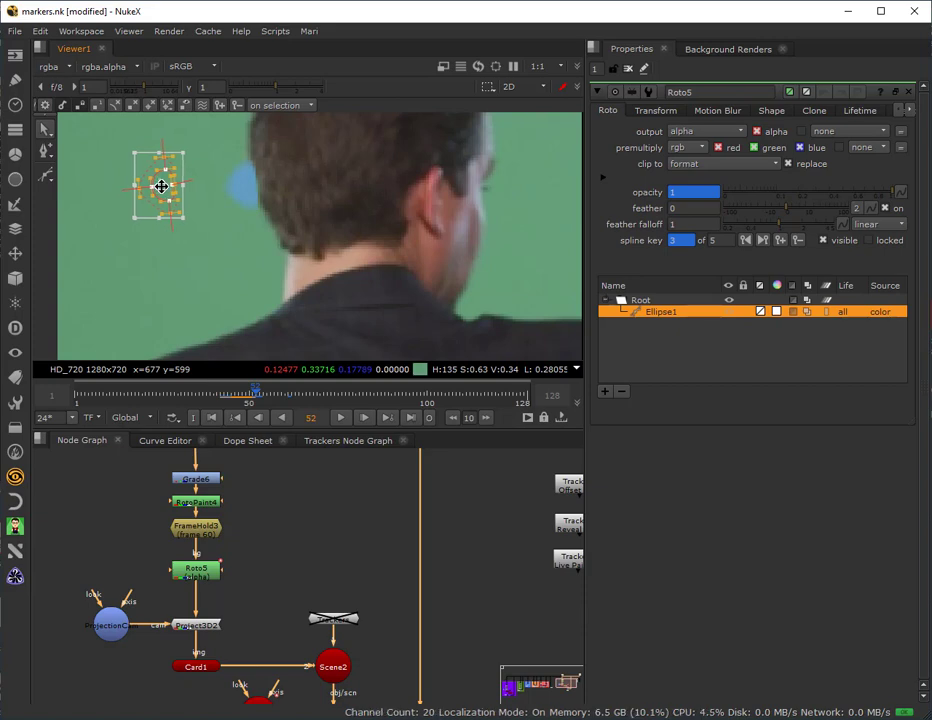
{"action": "left_click_drag", "start_coordinate": [186, 231], "coordinate": [192, 229]}
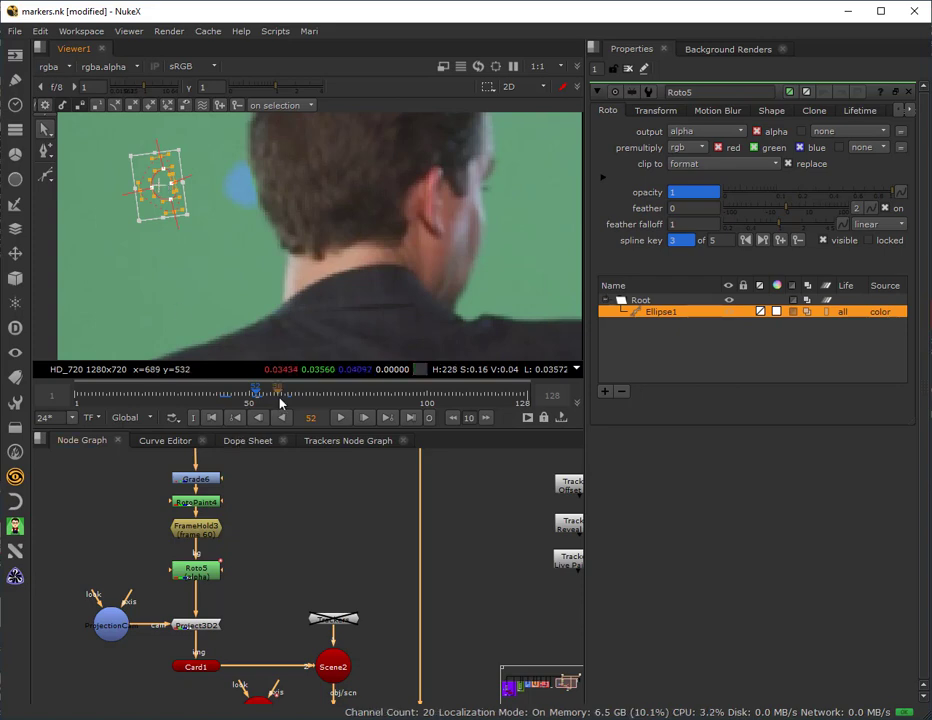
{"action": "left_click_drag", "start_coordinate": [255, 393], "coordinate": [252, 393]}
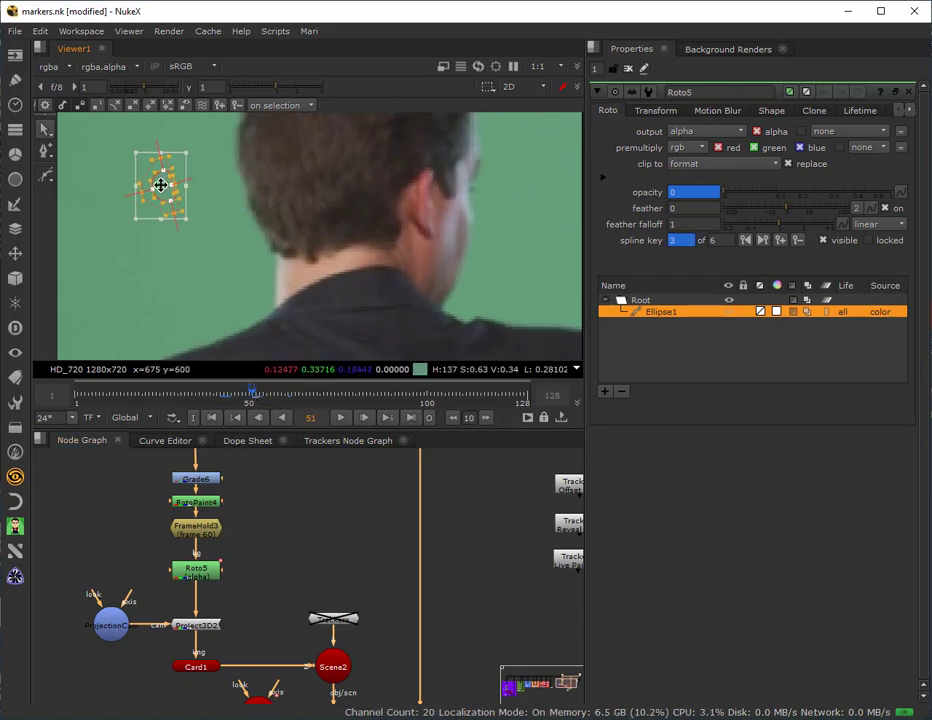
- Check the head crossing between frames 45 and 48, then disable Grade6 to remove the patch's tint
{"action": "left_click_drag", "start_coordinate": [253, 393], "coordinate": [231, 412]}
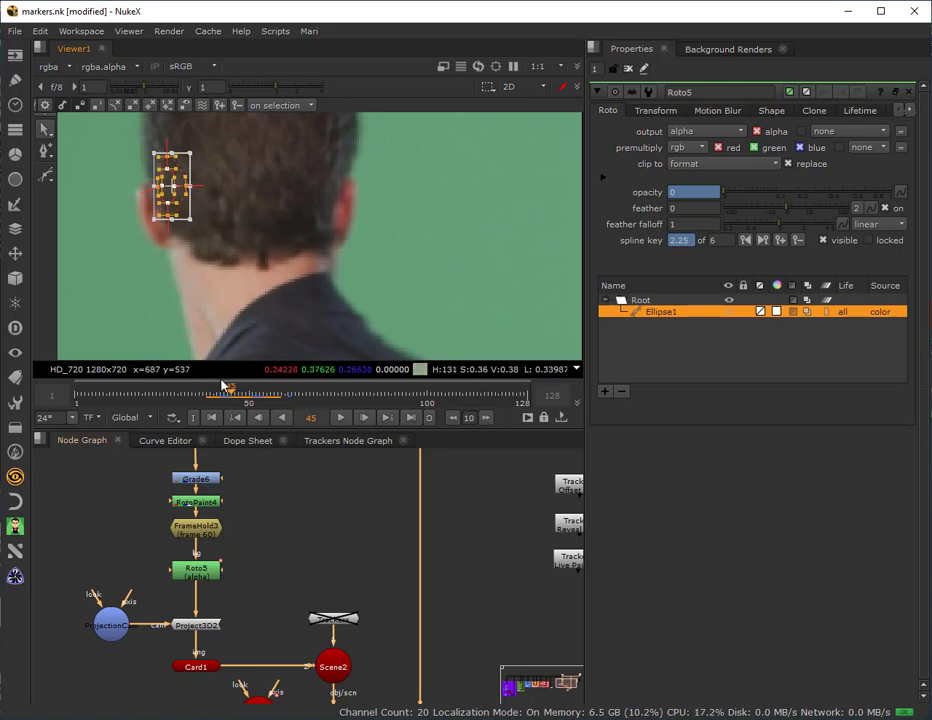
{"action": "left_click_drag", "start_coordinate": [236, 396], "coordinate": [243, 408]}
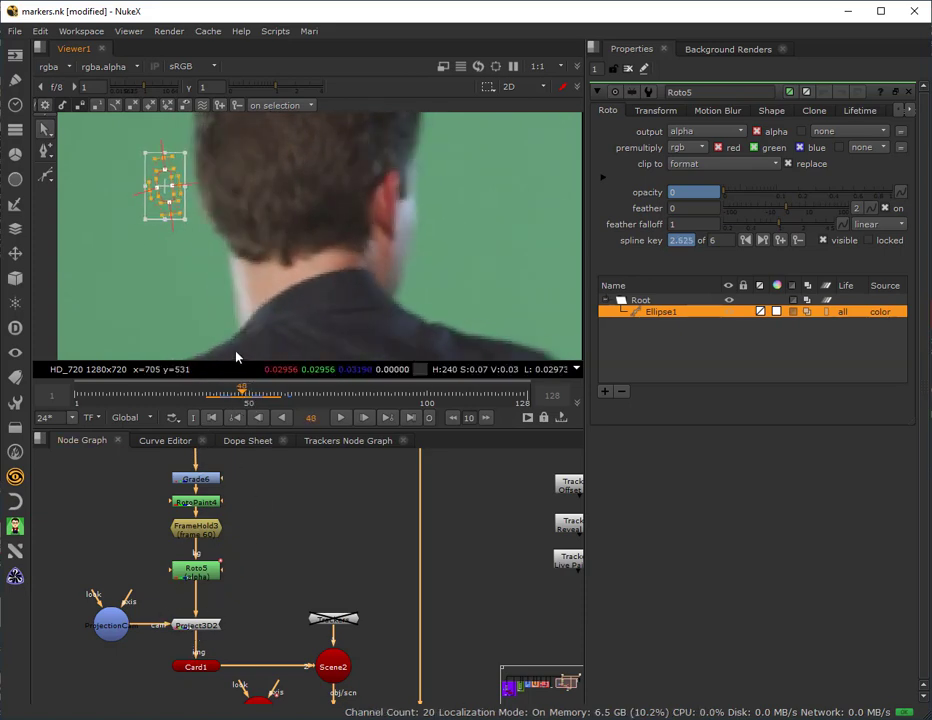
{"action": "left_click", "coordinate": [201, 480]}
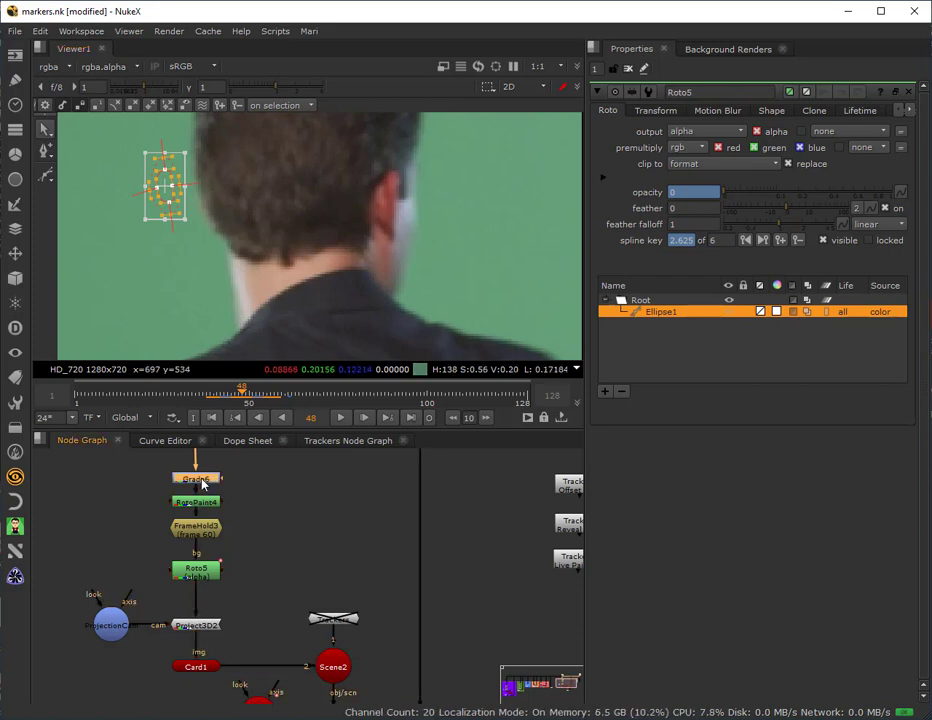
{"action": "key", "text": "d"}
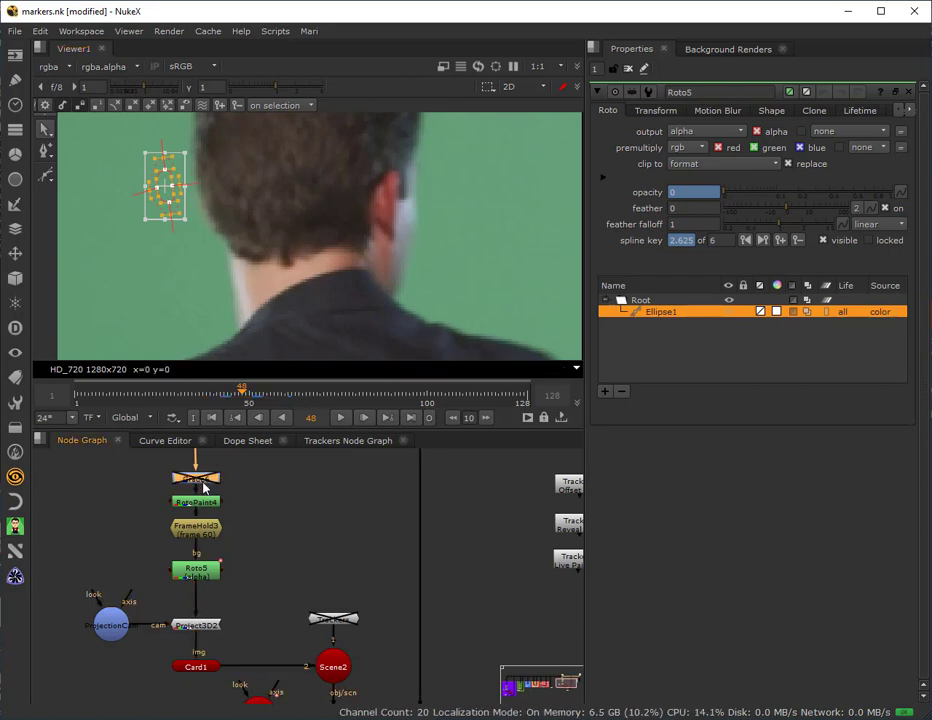
- Attach the Tracker11 2D Patch node below the Merge, view the shot through it, and close Roto5's properties
{"action": "middle_click_drag", "start_coordinate": [212, 655], "coordinate": [264, 491]}
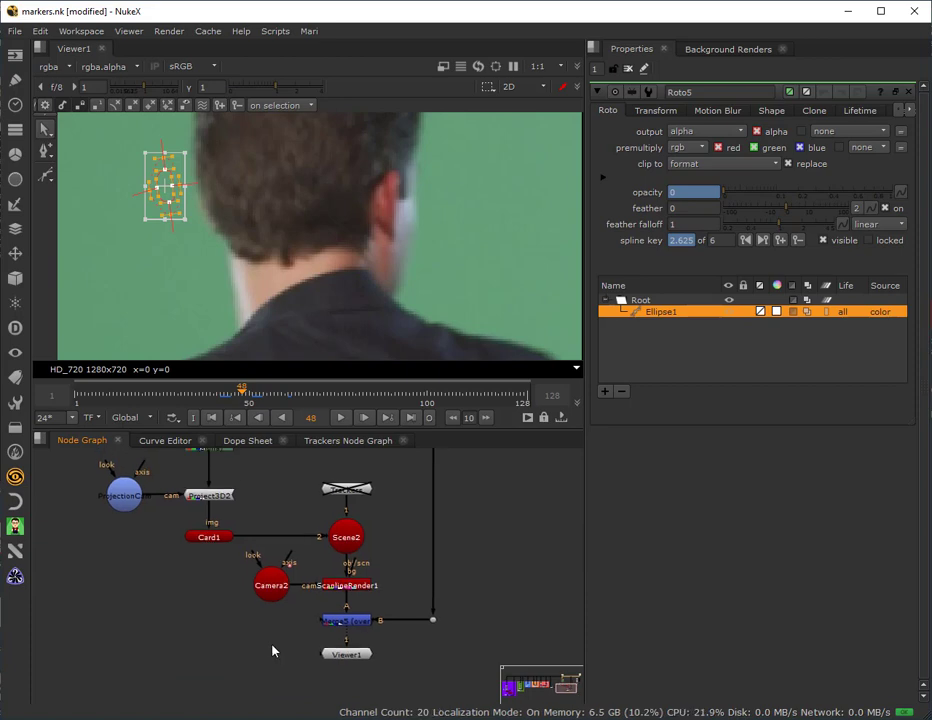
{"action": "scroll", "coordinate": [272, 649], "scroll_direction": "down", "scroll_amount": 3}
{"action": "middle_click_drag", "start_coordinate": [176, 637], "coordinate": [295, 618]}
{"action": "scroll", "coordinate": [245, 605], "scroll_direction": "up", "scroll_amount": 2}
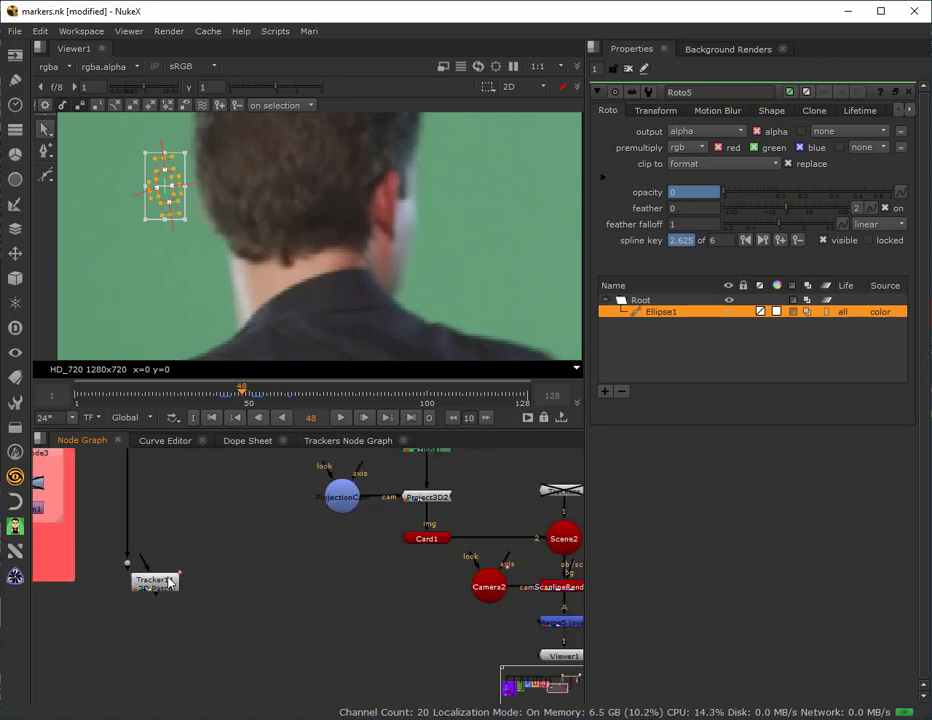
{"action": "left_click_drag", "start_coordinate": [160, 585], "coordinate": [461, 646]}
{"action": "middle_click_drag", "start_coordinate": [465, 657], "coordinate": [149, 597]}
{"action": "left_click_drag", "start_coordinate": [138, 578], "coordinate": [187, 603]}
{"action": "left_click_drag", "start_coordinate": [250, 595], "coordinate": [273, 605]}
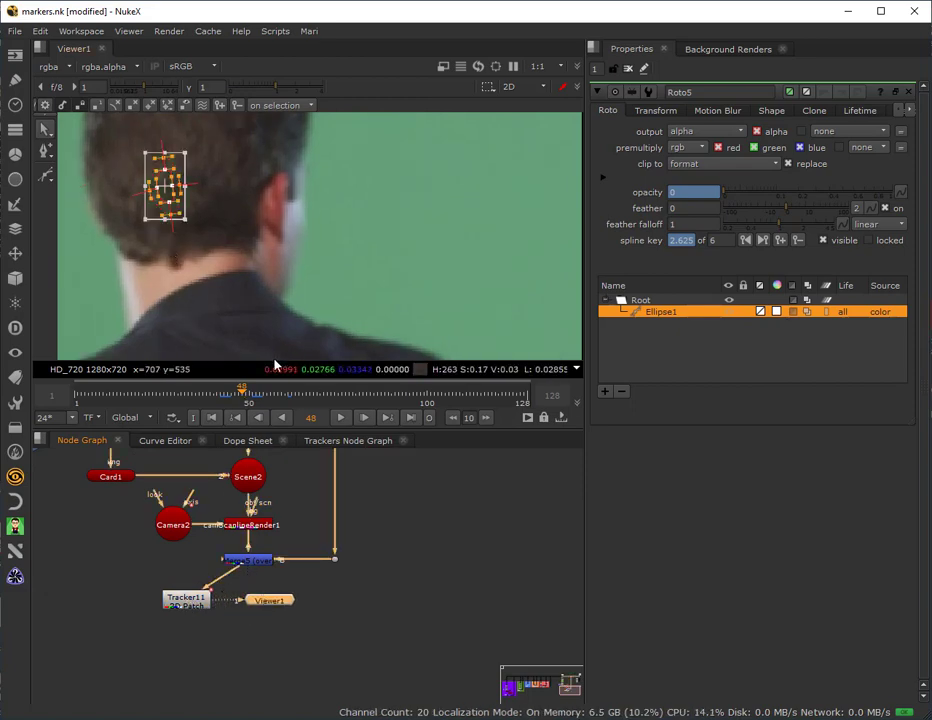
{"action": "left_click", "coordinate": [628, 70]}
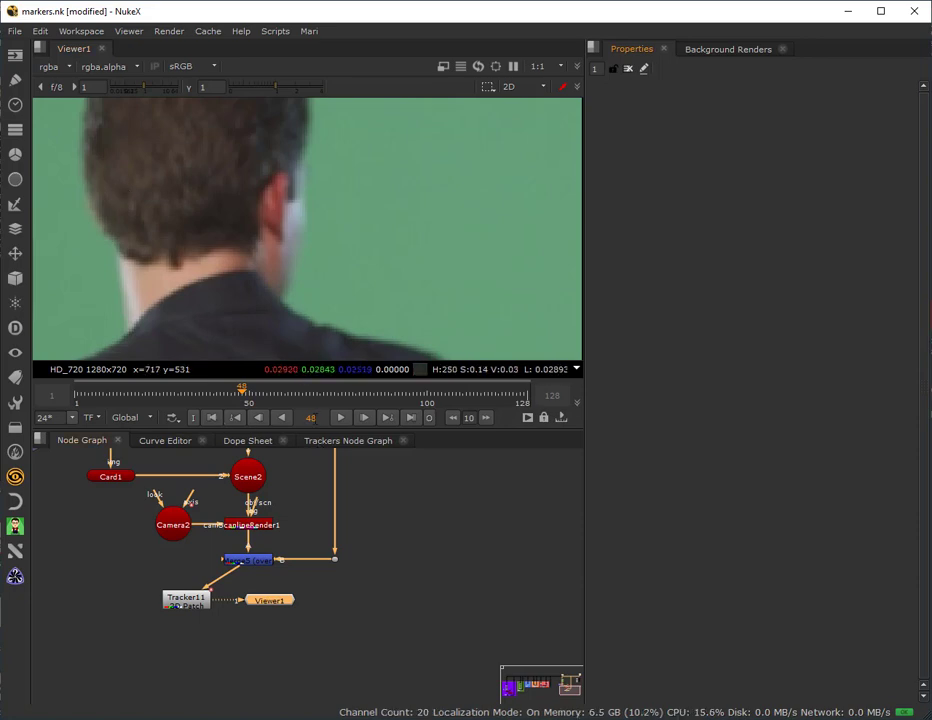
{"action": "scroll", "coordinate": [191, 264], "scroll_direction": "down", "scroll_amount": 3}
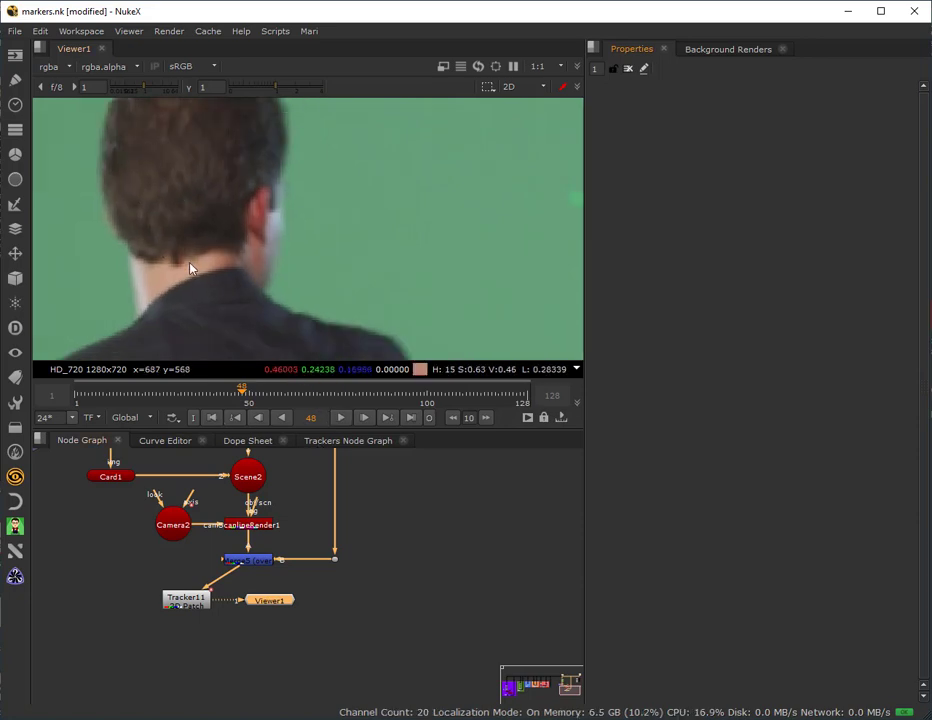
- Re-enable Grade6 and play the shot through Tracker11 to examine how steadily the tinted patch holds over the marker
{"action": "middle_click_drag", "start_coordinate": [208, 494], "coordinate": [367, 651]}
{"action": "middle_click_drag", "start_coordinate": [343, 524], "coordinate": [326, 605]}
{"action": "left_click", "coordinate": [258, 527]}
{"action": "key", "text": "d"}
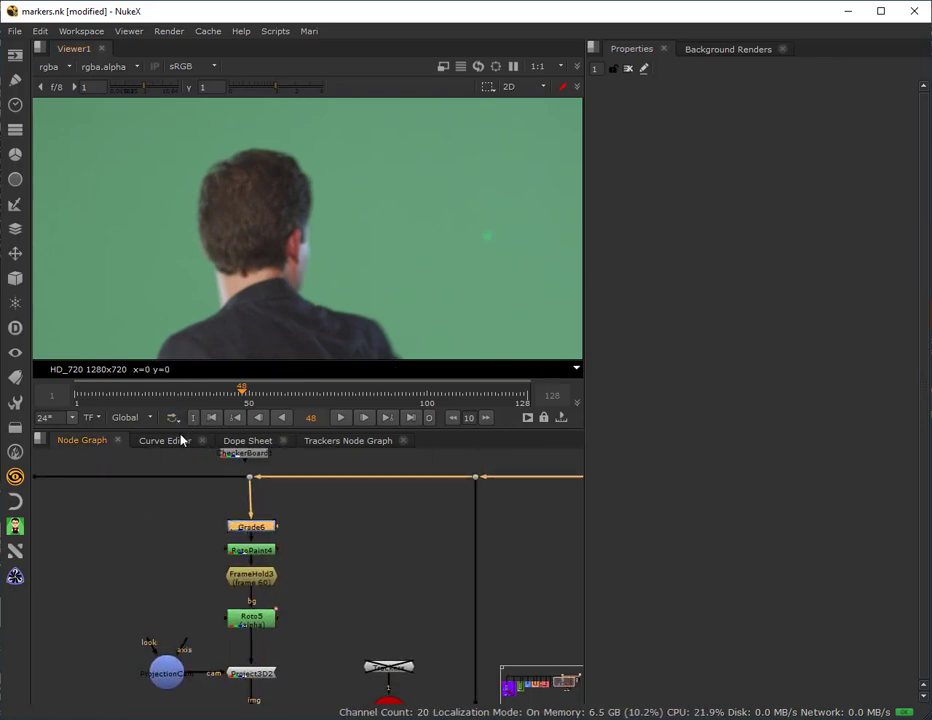
{"action": "left_click", "coordinate": [194, 419]}
{"action": "left_click", "coordinate": [340, 418]}
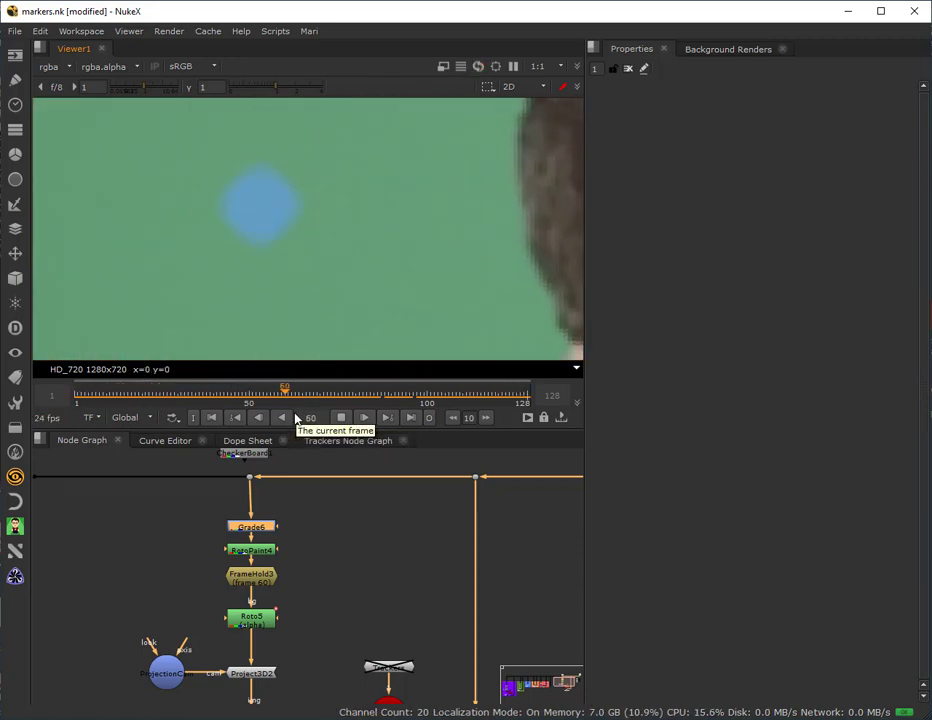
{"action": "left_click", "coordinate": [341, 417]}
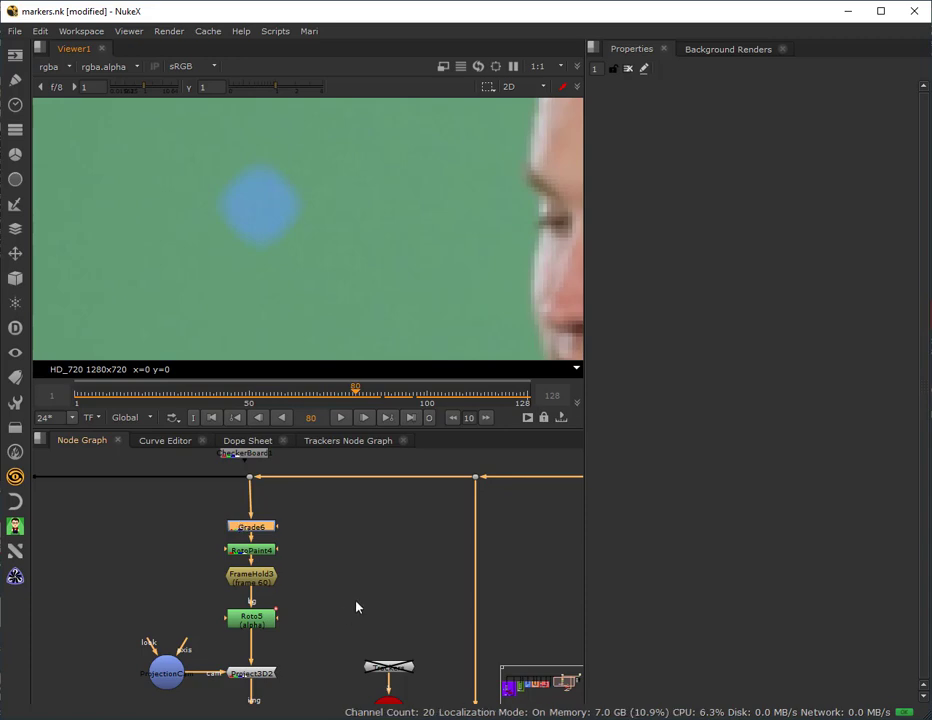
- Disable Grade6 and scrub back to frame 45 to inspect the untinted patch across the wider frame
{"action": "key", "text": "d"}
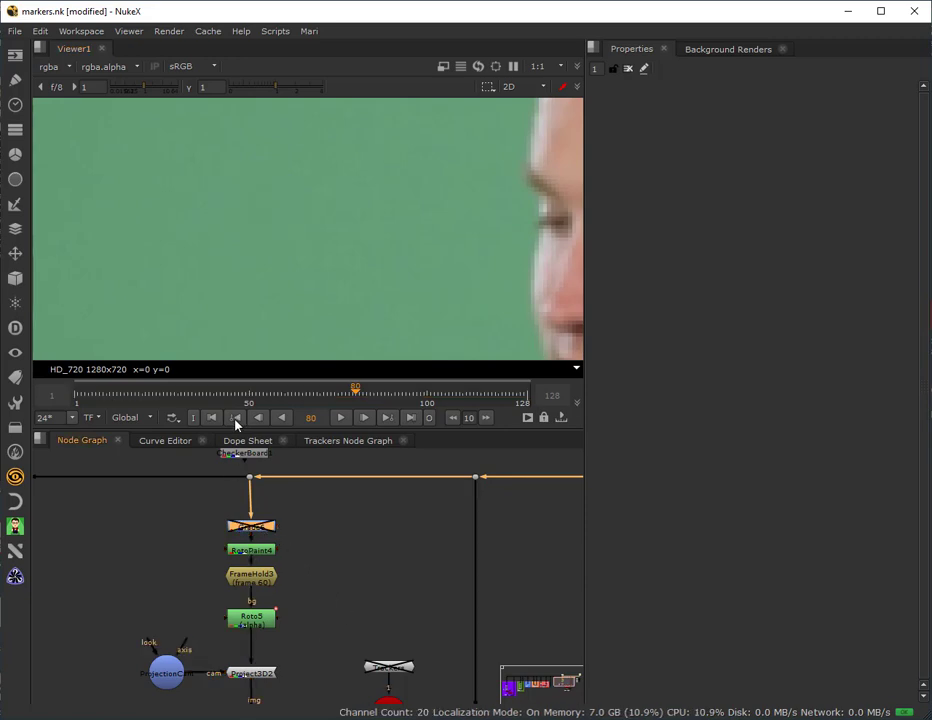
{"action": "left_click_drag", "start_coordinate": [322, 389], "coordinate": [231, 414]}
{"action": "scroll", "coordinate": [250, 228], "scroll_direction": "down", "scroll_amount": 7}
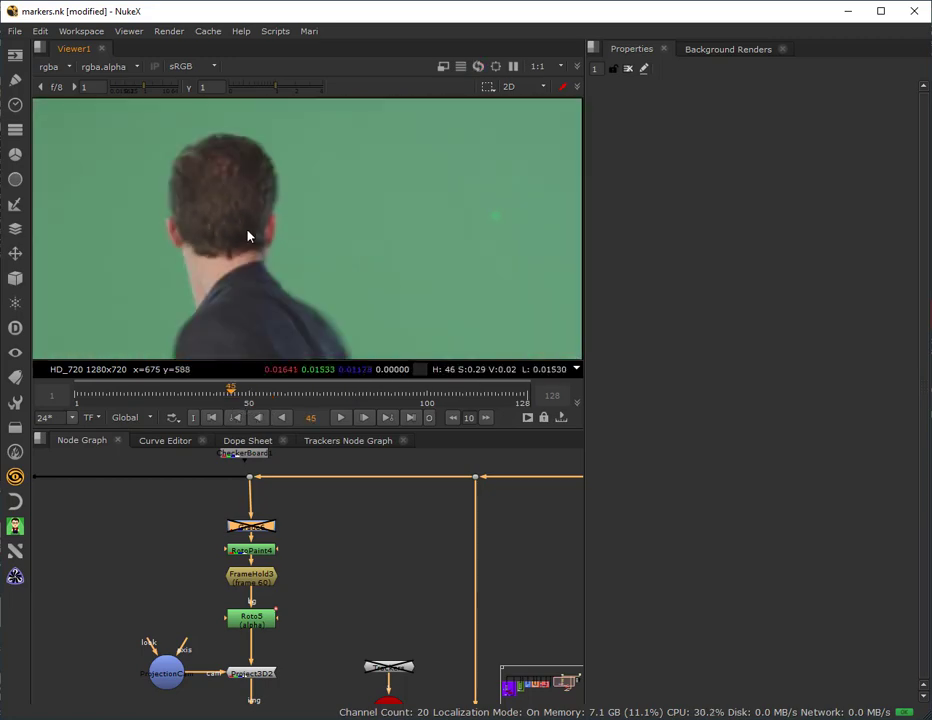
{"action": "scroll", "coordinate": [252, 245], "scroll_direction": "down", "scroll_amount": 2}
{"action": "scroll", "coordinate": [315, 585], "scroll_direction": "down", "scroll_amount": 3}
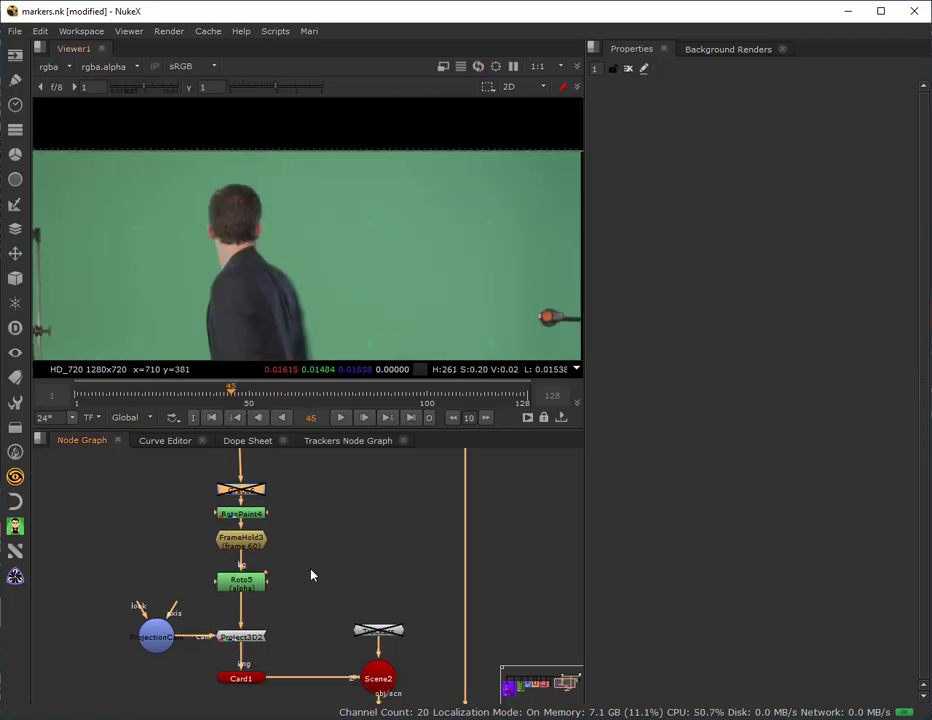
- Review the patch's projection setup, selecting ProjectionCam, Project3D2, Card1, Scene2, Camera2, ScanlineRender1 and the Merge
{"action": "middle_click_drag", "start_coordinate": [330, 587], "coordinate": [251, 546]}
{"action": "scroll", "coordinate": [235, 608], "scroll_direction": "up", "scroll_amount": 2}
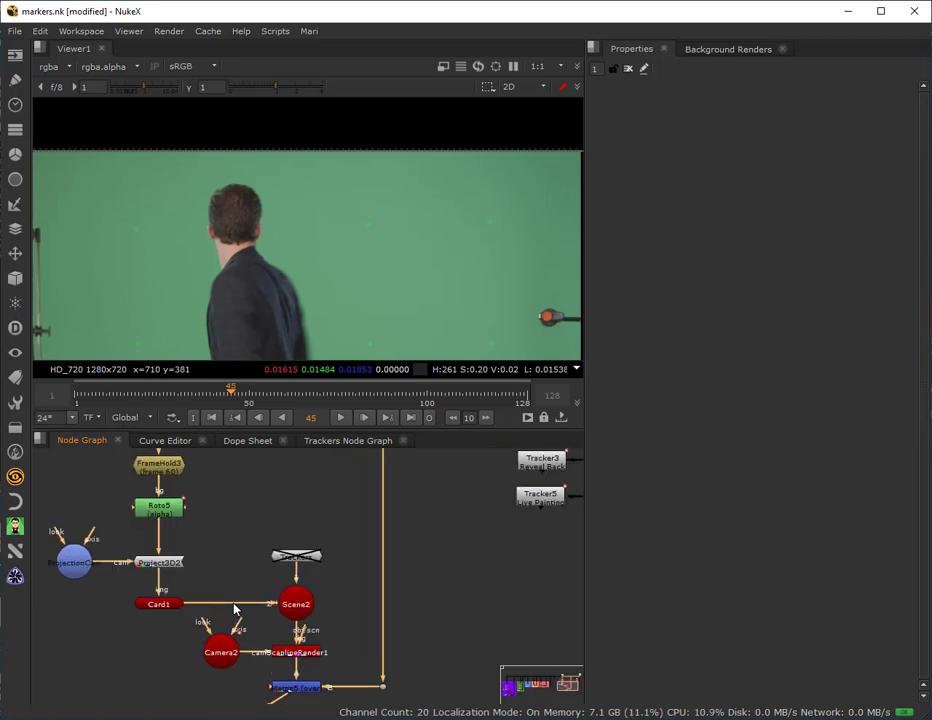
{"action": "scroll", "coordinate": [235, 607], "scroll_direction": "down", "scroll_amount": 1}
{"action": "scroll", "coordinate": [185, 660], "scroll_direction": "up", "scroll_amount": 1}
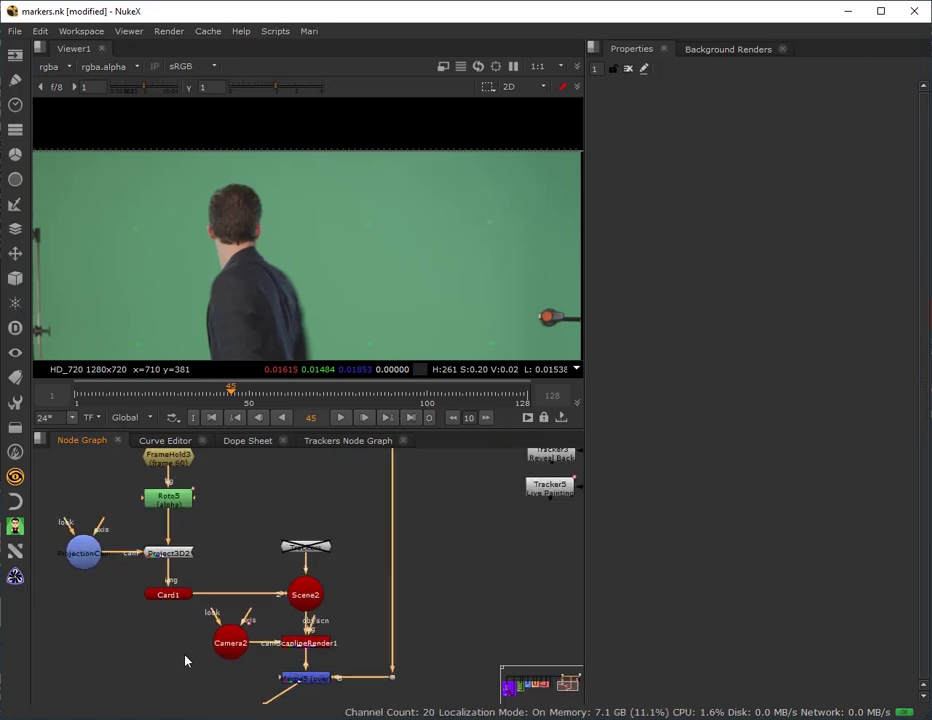
{"action": "left_click_drag", "start_coordinate": [427, 692], "coordinate": [143, 557]}
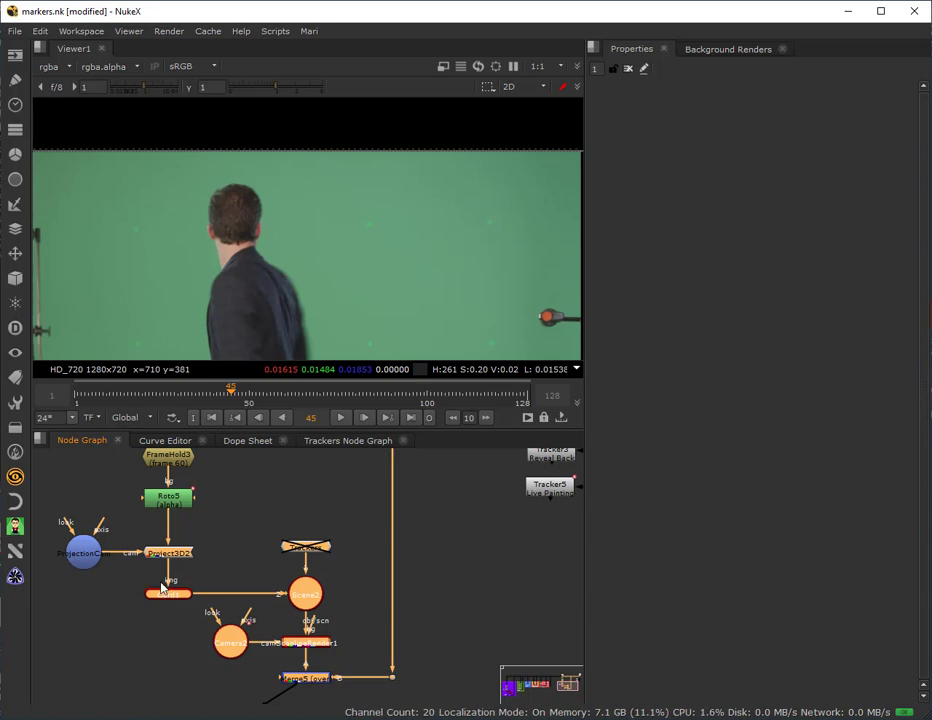
{"action": "middle_click_drag", "start_coordinate": [123, 615], "coordinate": [125, 680]}
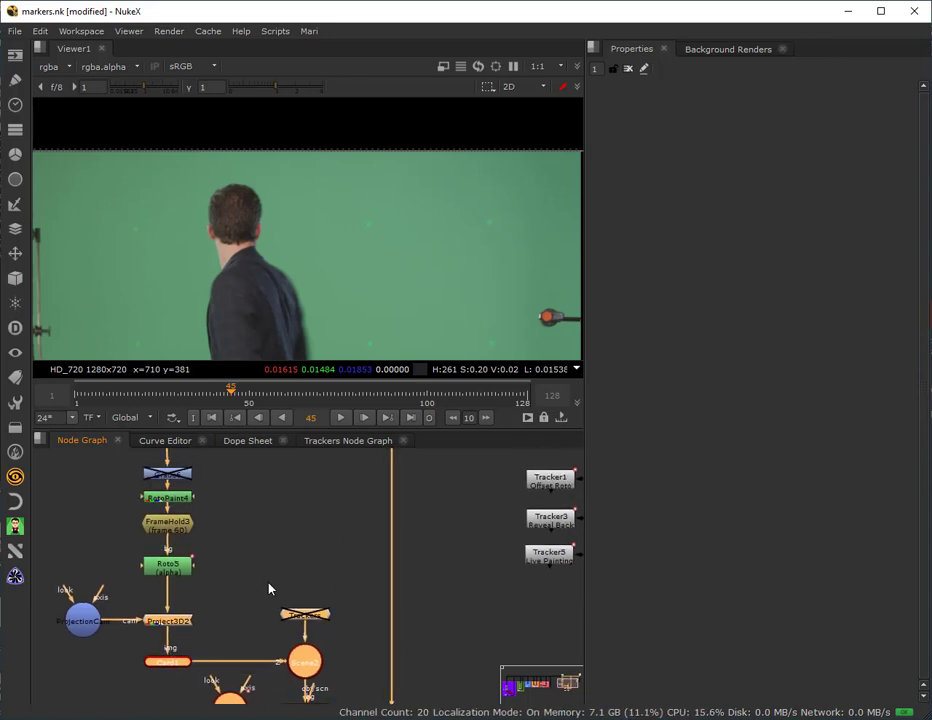
{"action": "middle_click_drag", "start_coordinate": [200, 566], "coordinate": [206, 585]}
{"action": "scroll", "coordinate": [207, 586], "scroll_direction": "down", "scroll_amount": 2}
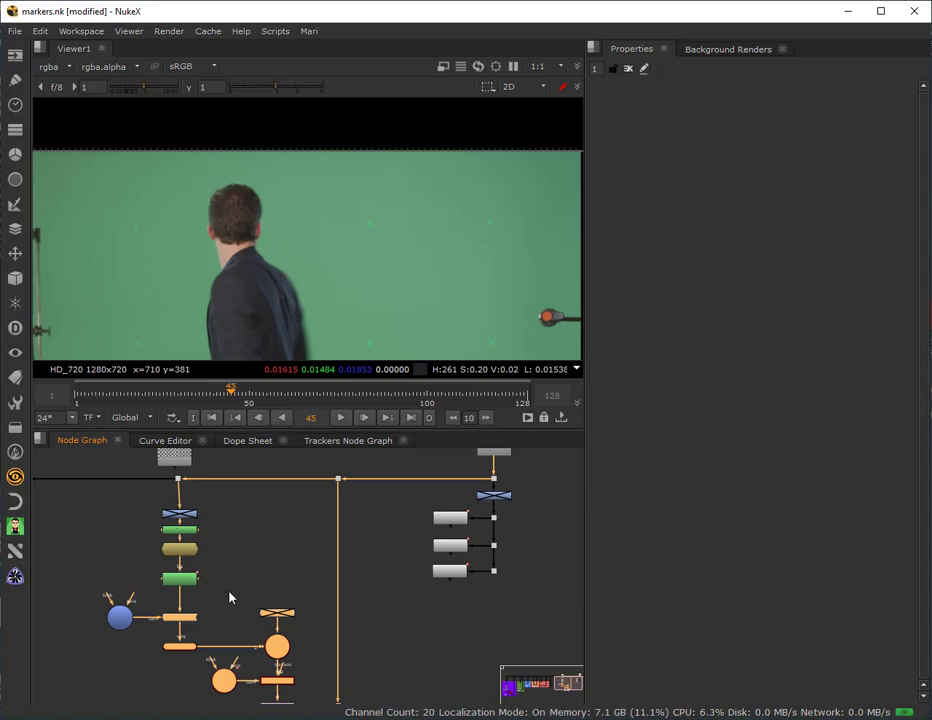
{"action": "middle_click_drag", "start_coordinate": [229, 616], "coordinate": [236, 560]}
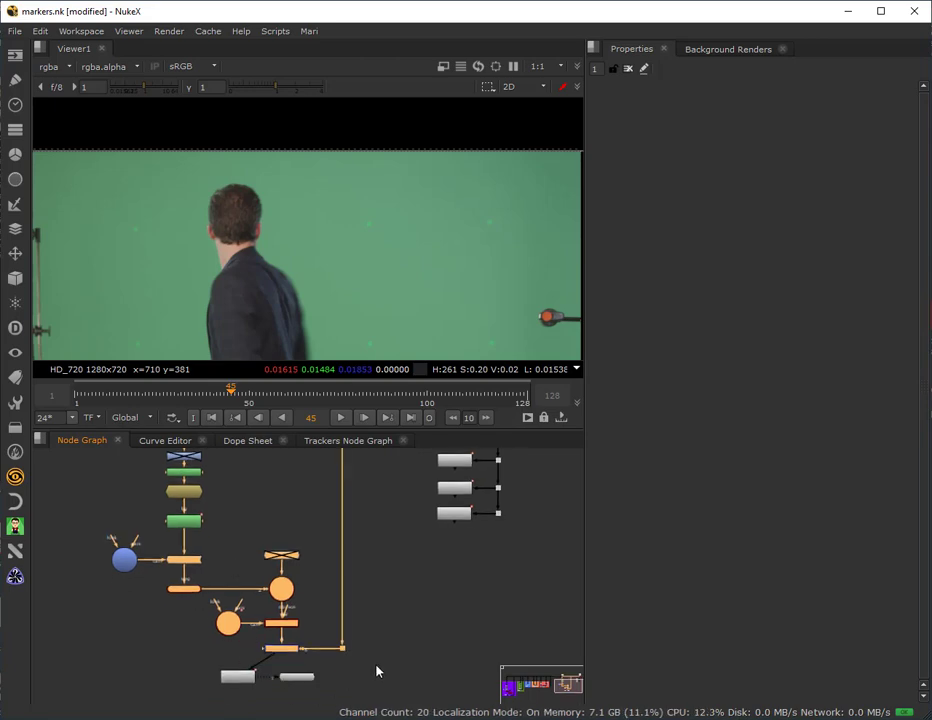
{"action": "left_click_drag", "start_coordinate": [375, 663], "coordinate": [97, 537]}
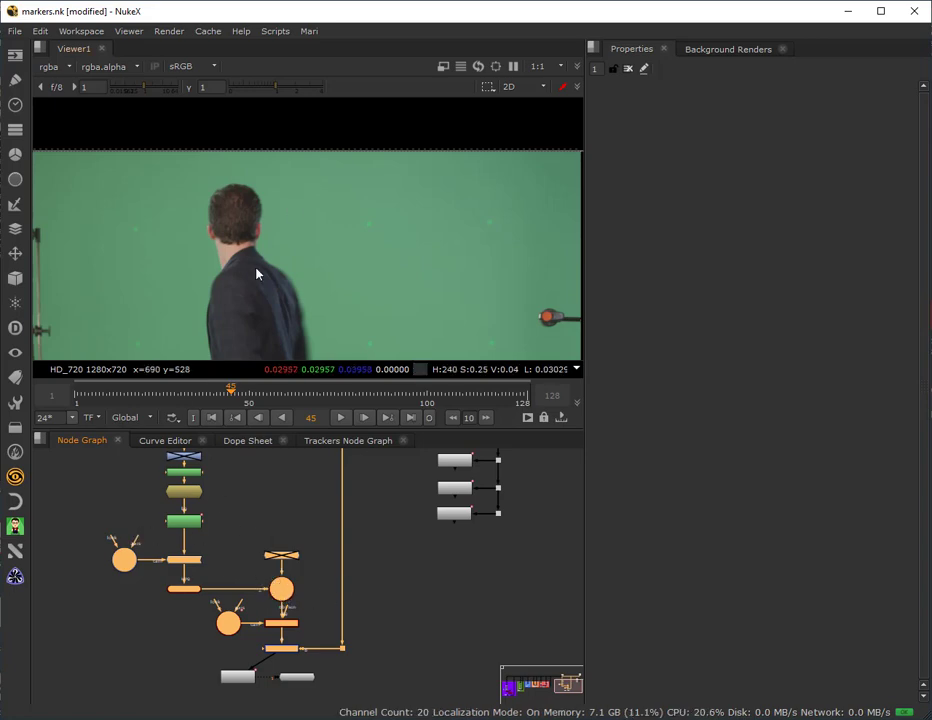
{"action": "scroll", "coordinate": [256, 273], "scroll_direction": "down", "scroll_amount": 1}
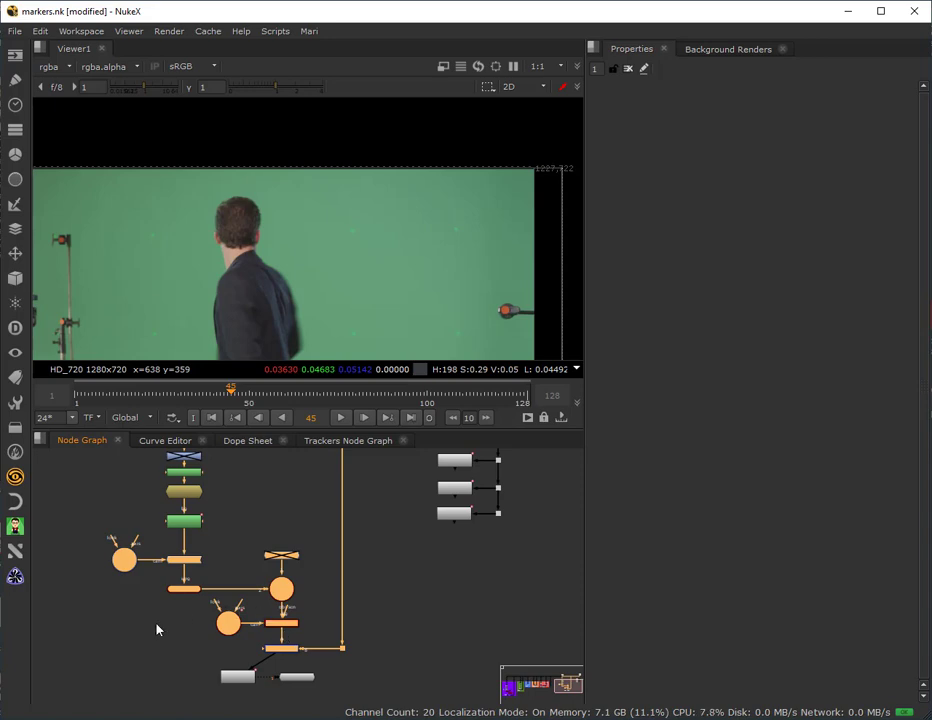
{"action": "middle_click_drag", "start_coordinate": [157, 629], "coordinate": [196, 656]}
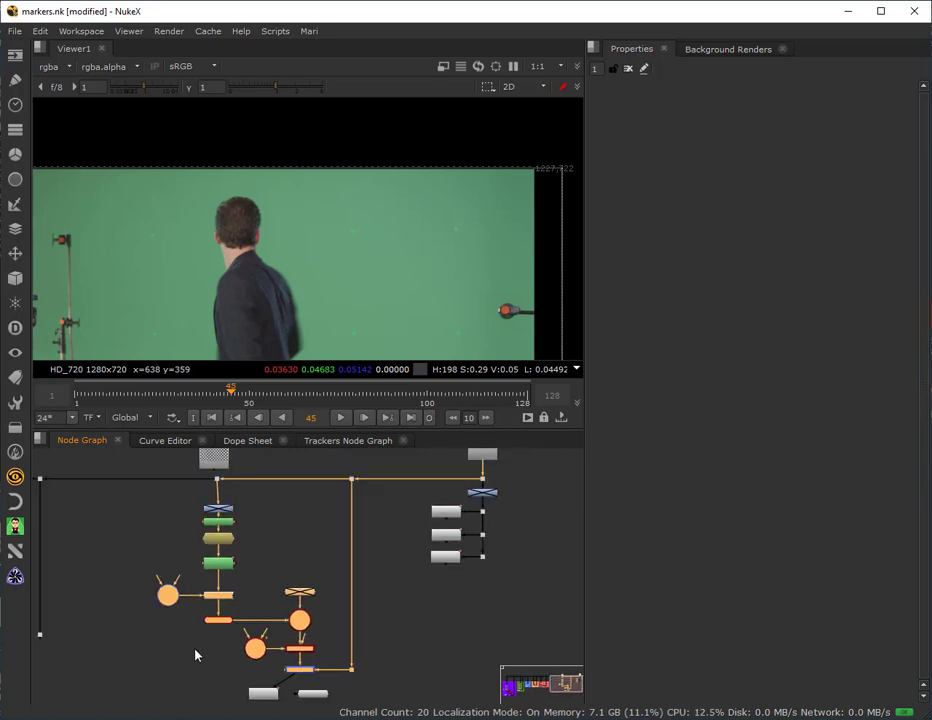